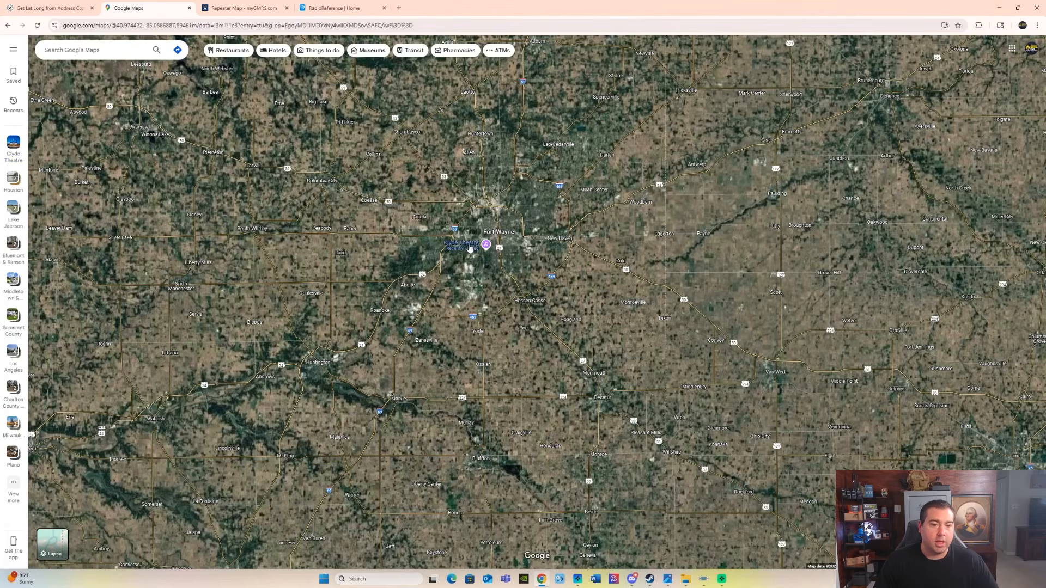
- Copy the Clyde Theatre's street address from Google Maps and look up its coordinates on LatLong.net
left_click(469, 248)
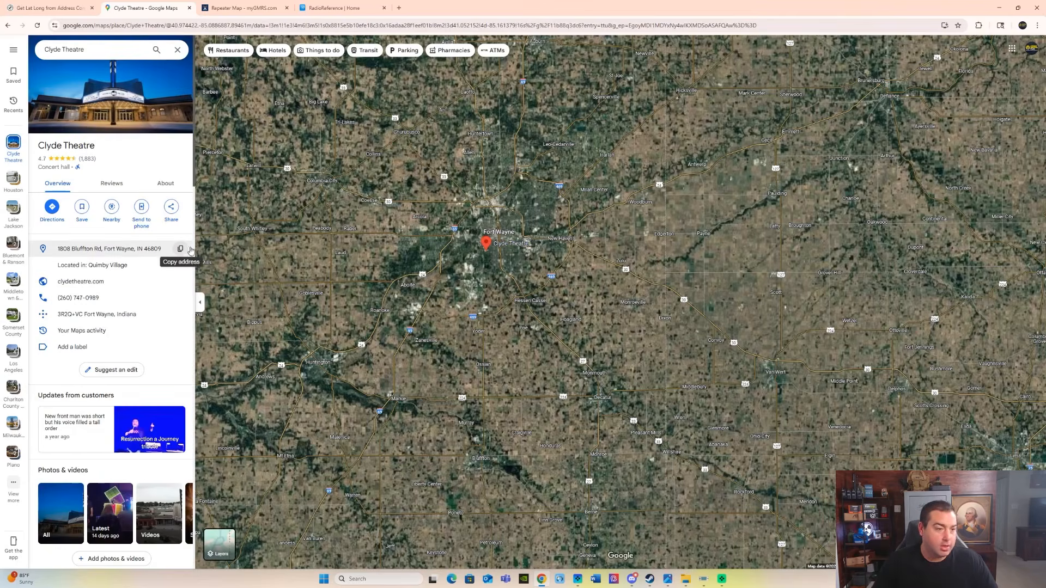
left_click(181, 250)
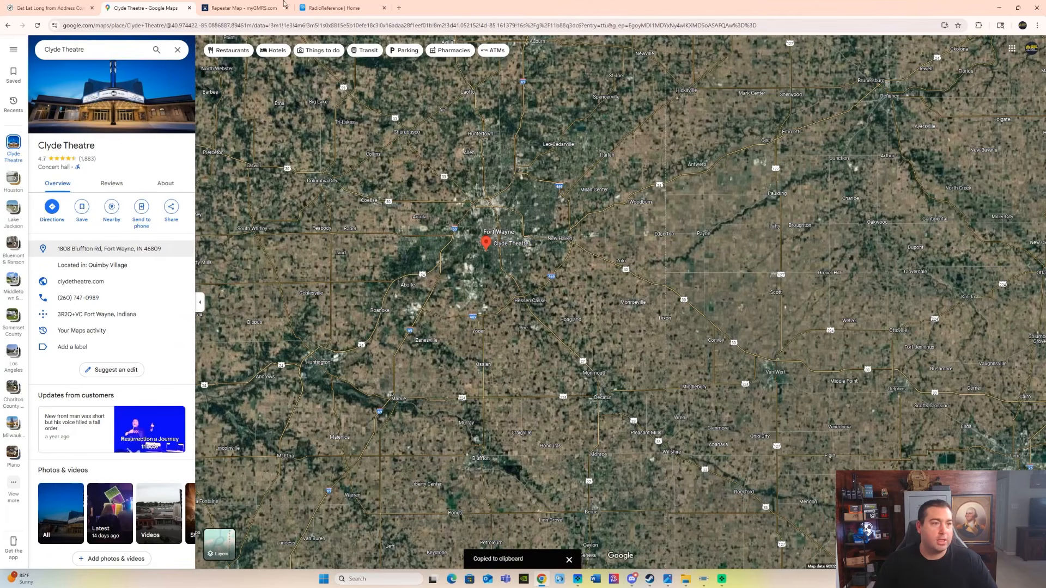
left_click(53, 7)
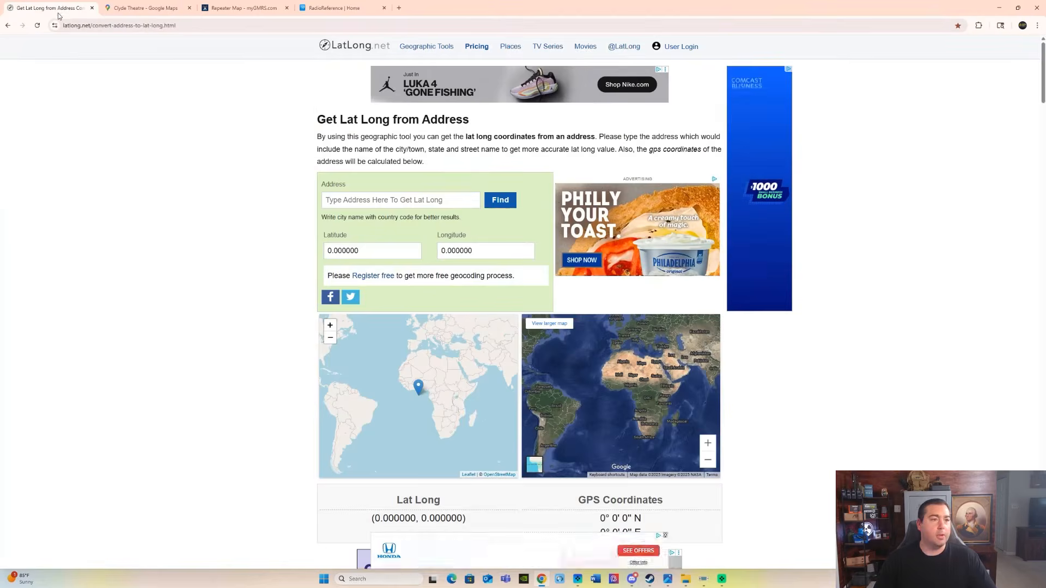
left_click(448, 200)
right_click(428, 200)
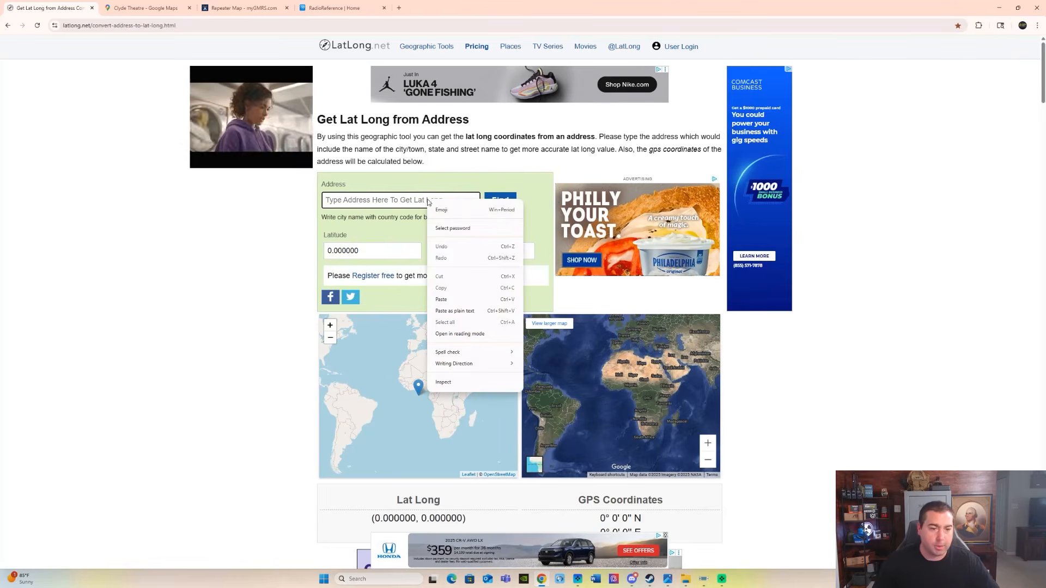
left_click(463, 299)
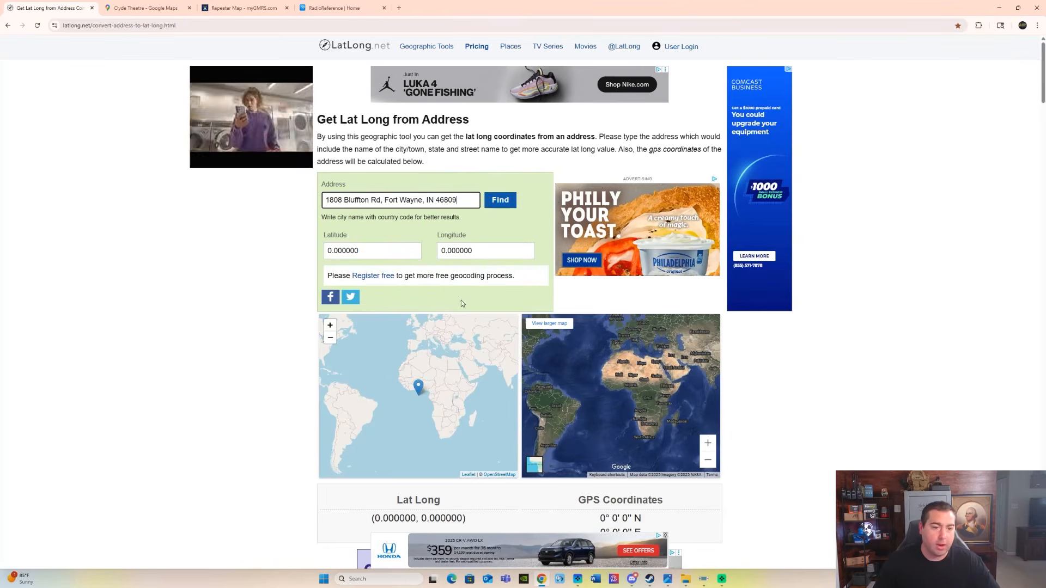
left_click(495, 203)
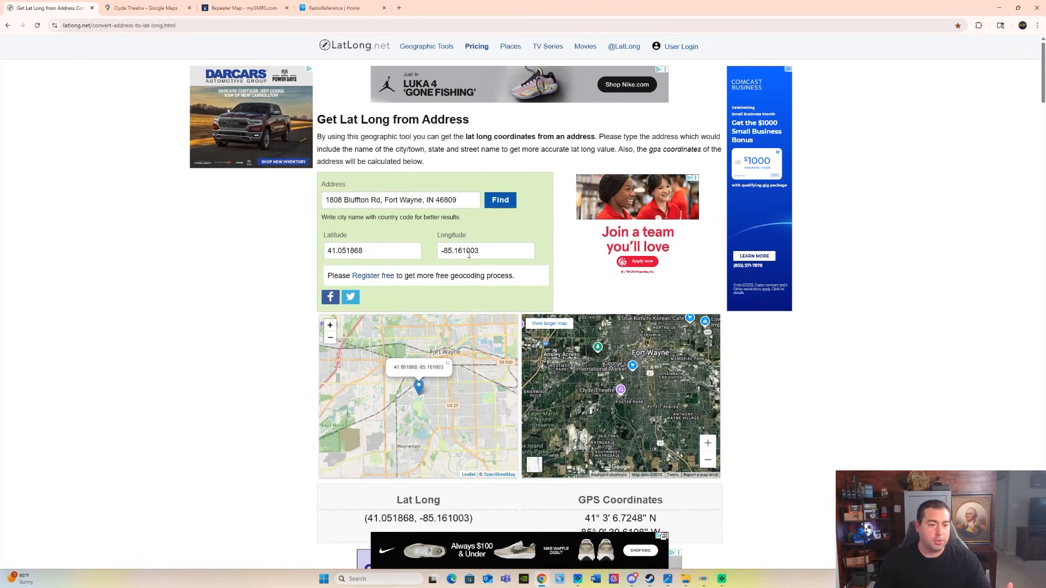
- Copy the latitude found for the theatre's address
left_click_drag(399, 254, 318, 252)
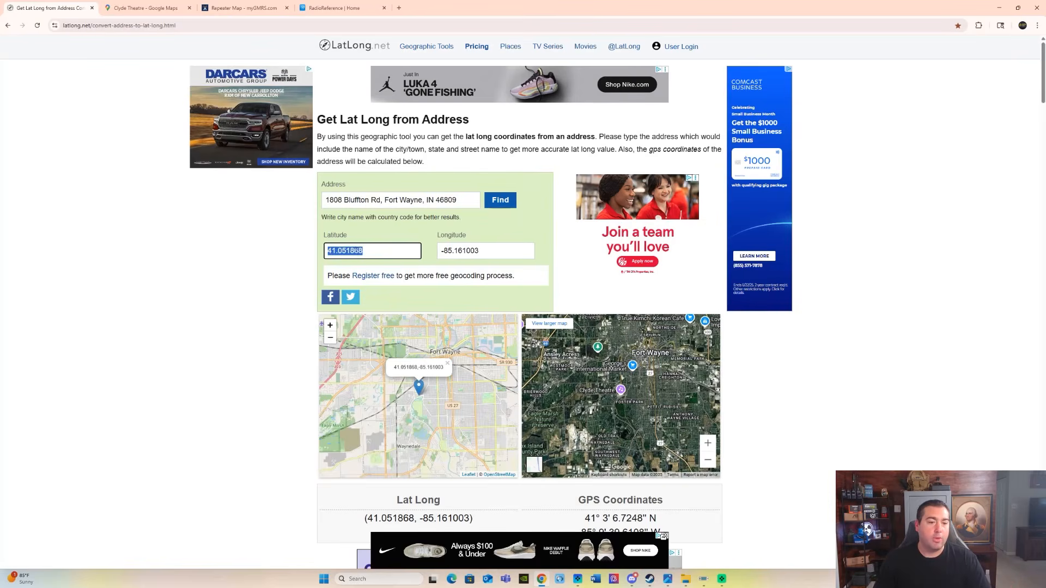
right_click(356, 251)
left_click(391, 306)
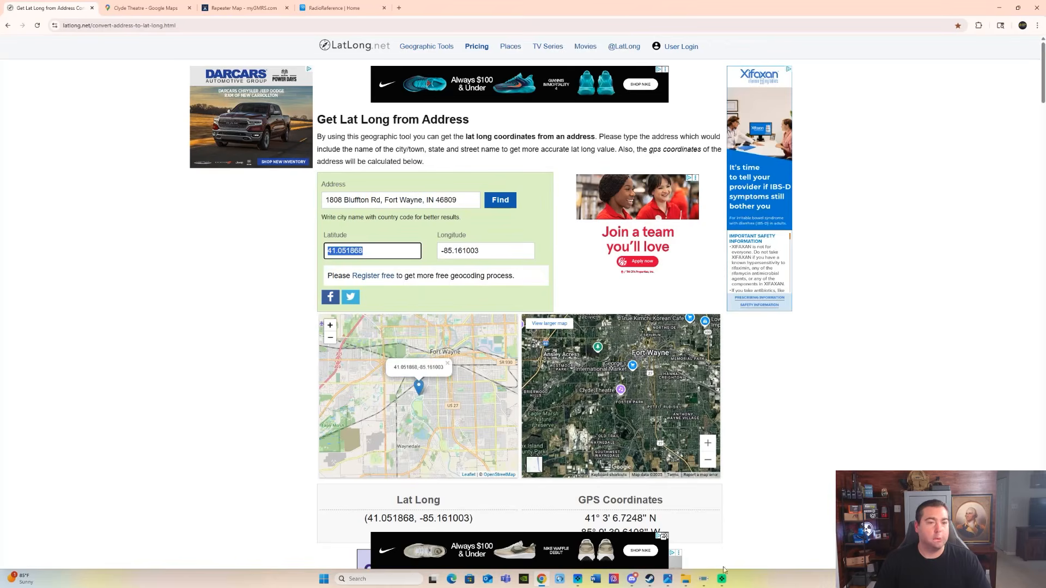
- Switch to CHIRP and download the memories from the Baofeng K5-Plus radio on port COM4
left_click(705, 579)
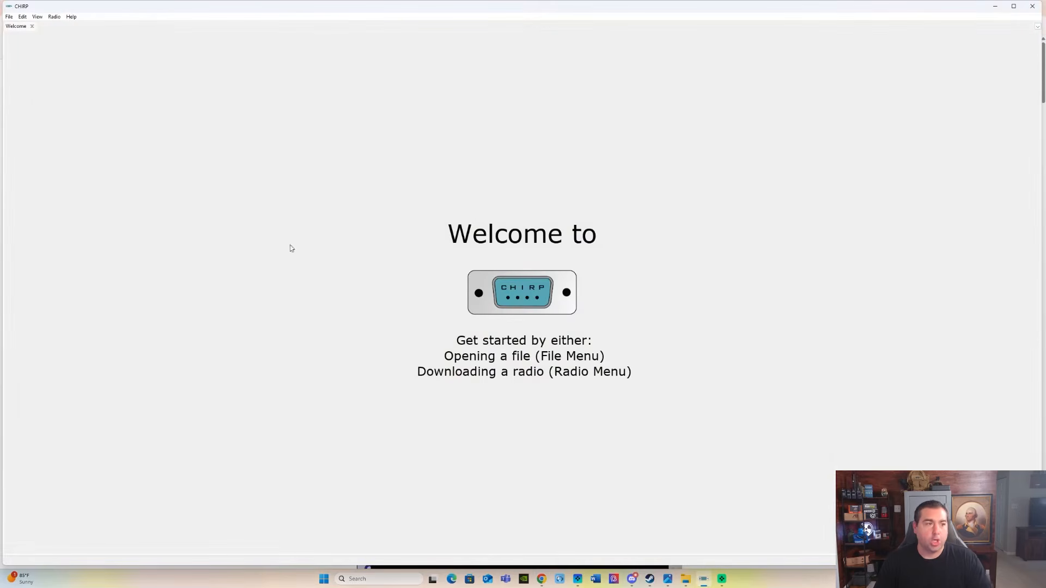
left_click(54, 16)
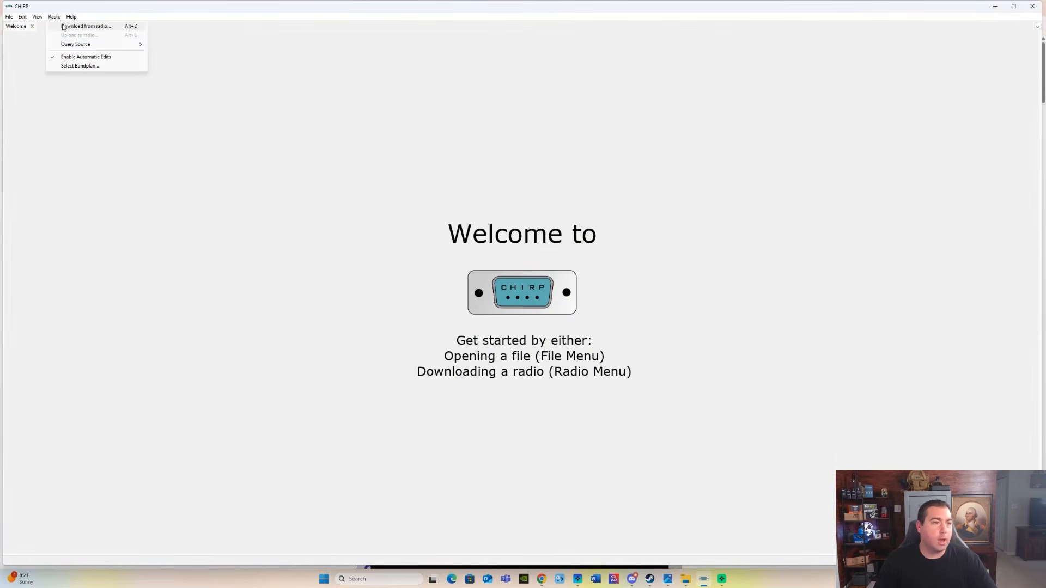
left_click(63, 27)
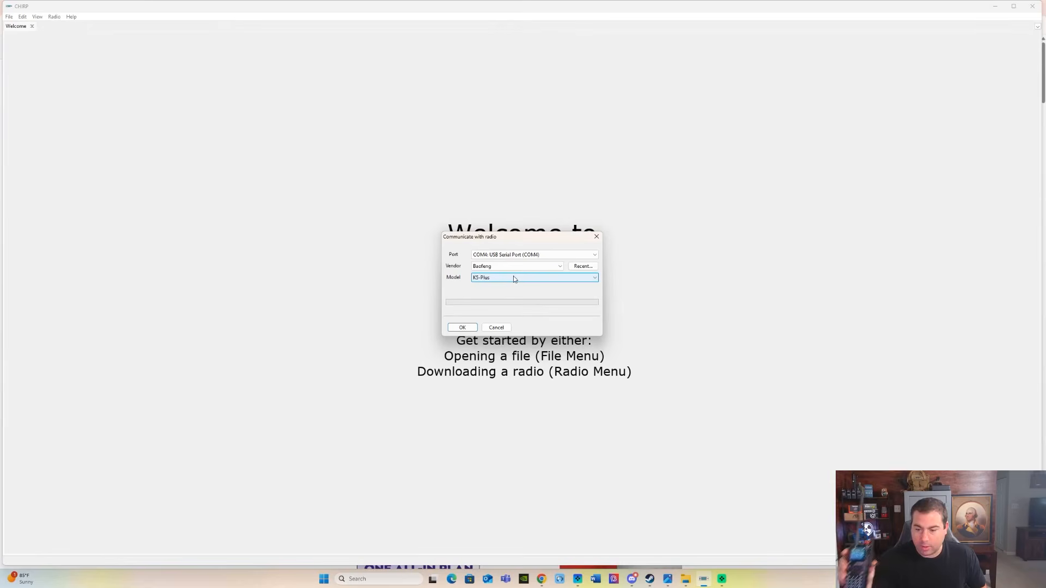
left_click(463, 327)
left_click(482, 328)
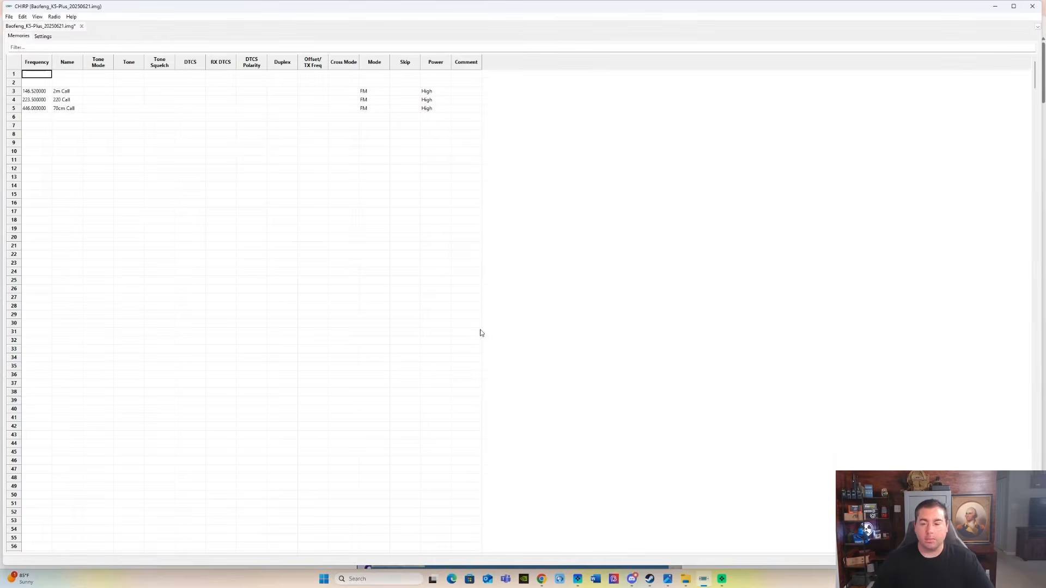
- Delete the 2m Call, 220 Call and 70cm Call memories in rows 3 to 5 without shifting other rows
left_click(18, 92)
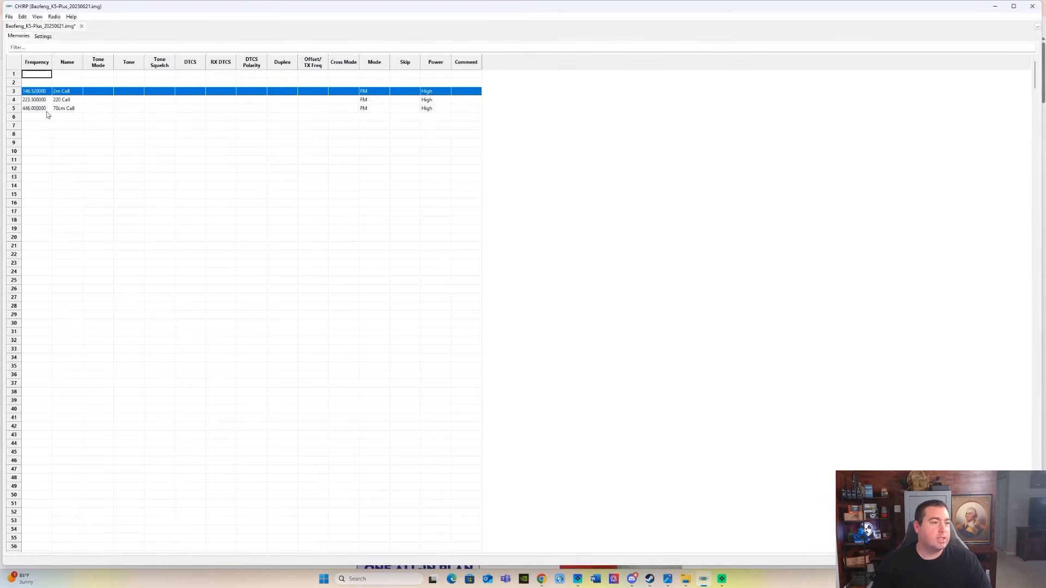
left_click(32, 100)
left_click(30, 93)
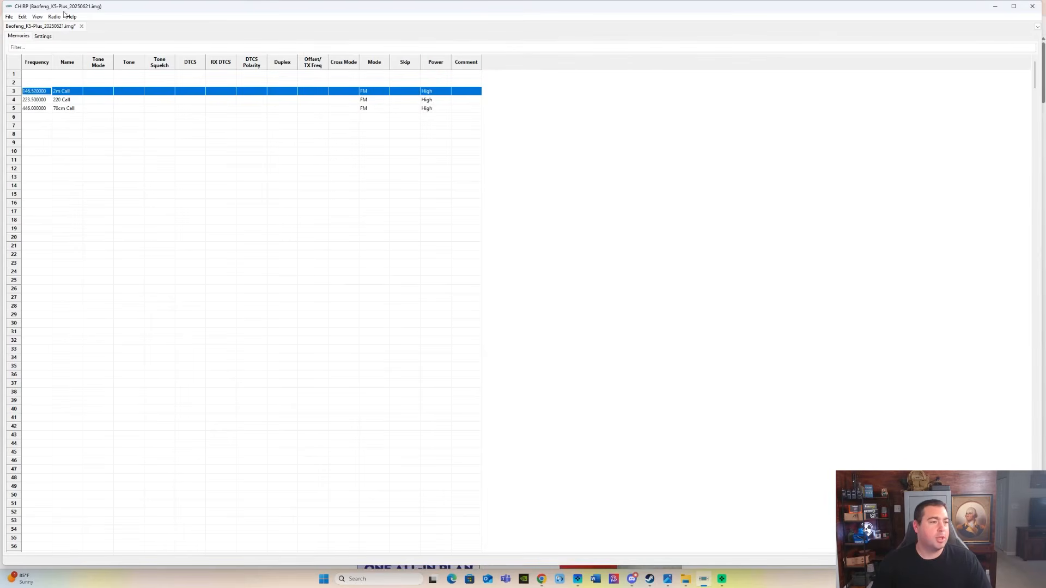
left_click(17, 110, "shift")
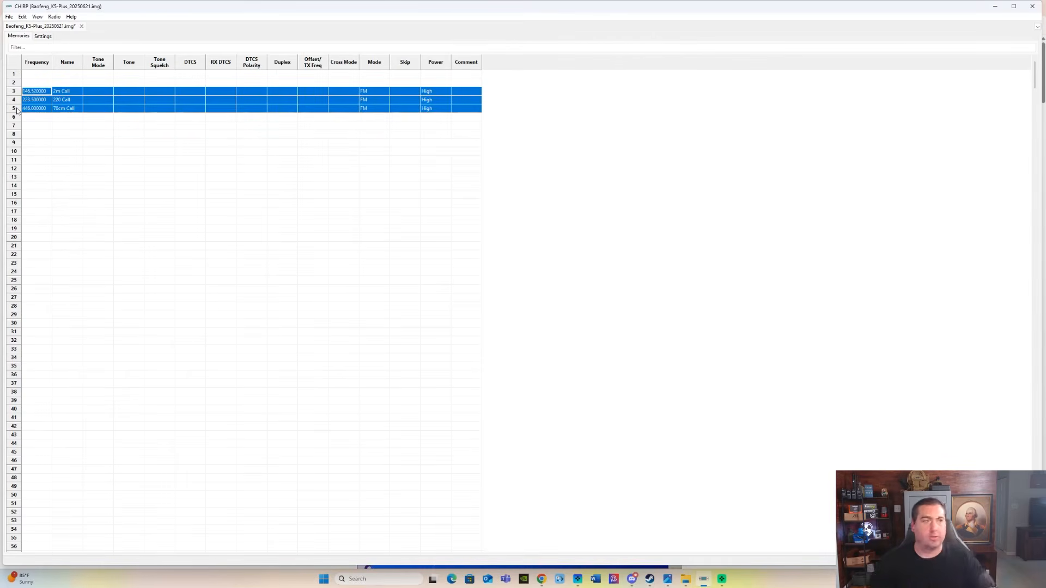
right_click(48, 96)
mouse_move(105, 154)
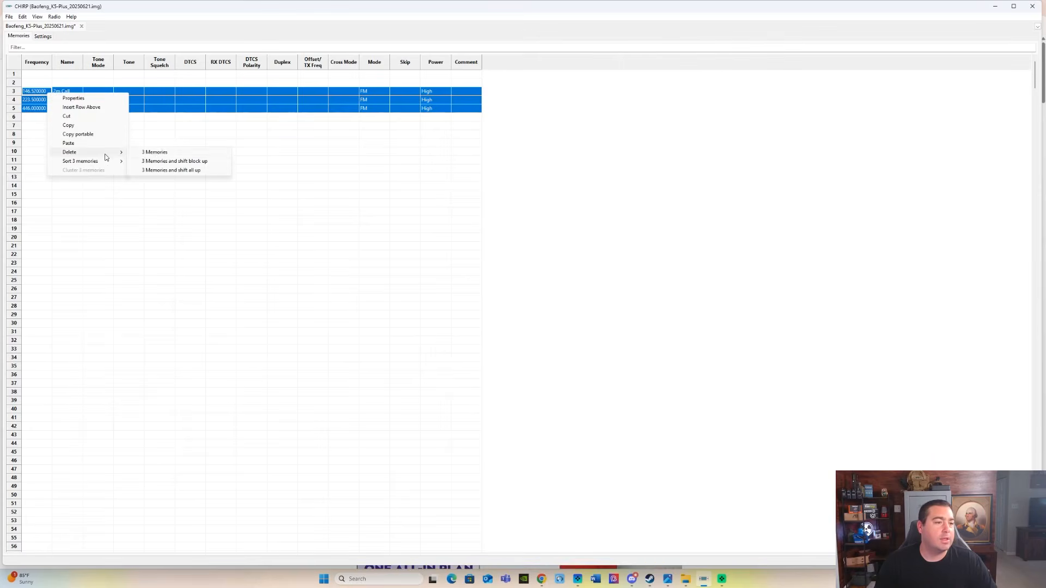
left_click(157, 153)
- Select memory row 1, start a RepeaterBook query and set its state to Indiana
left_click(35, 81)
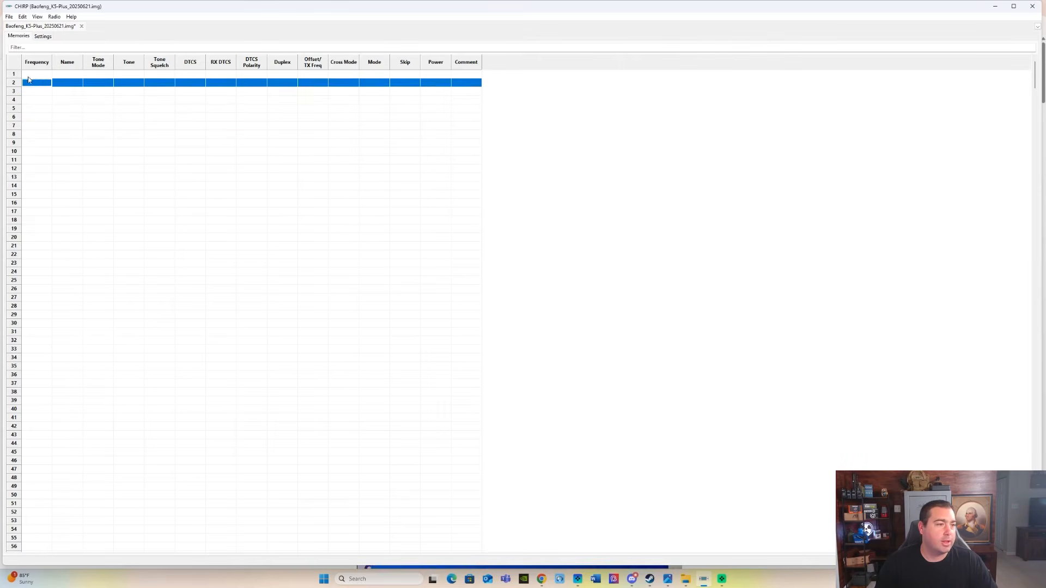
left_click(10, 76)
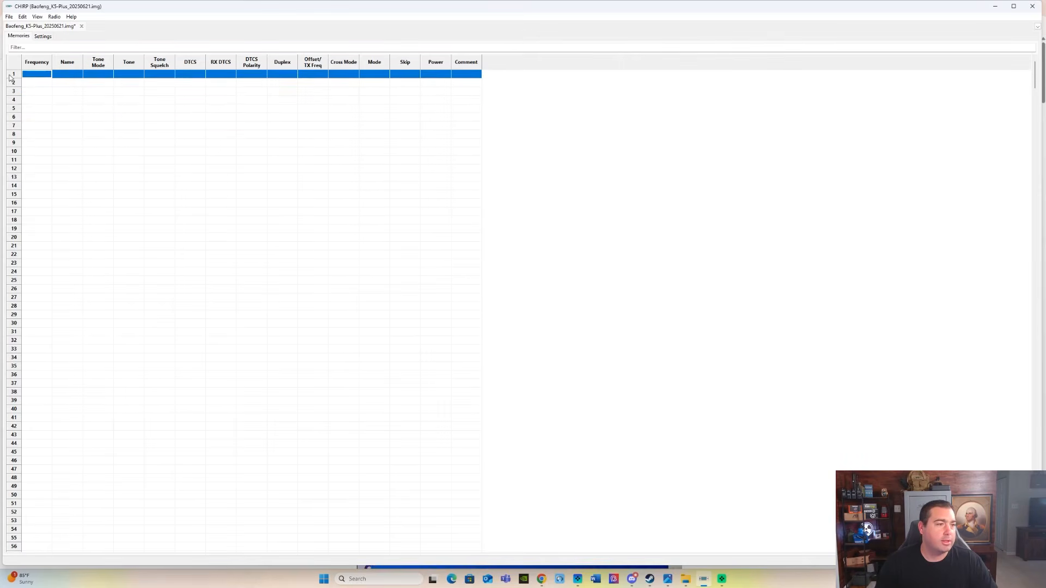
left_click(55, 17)
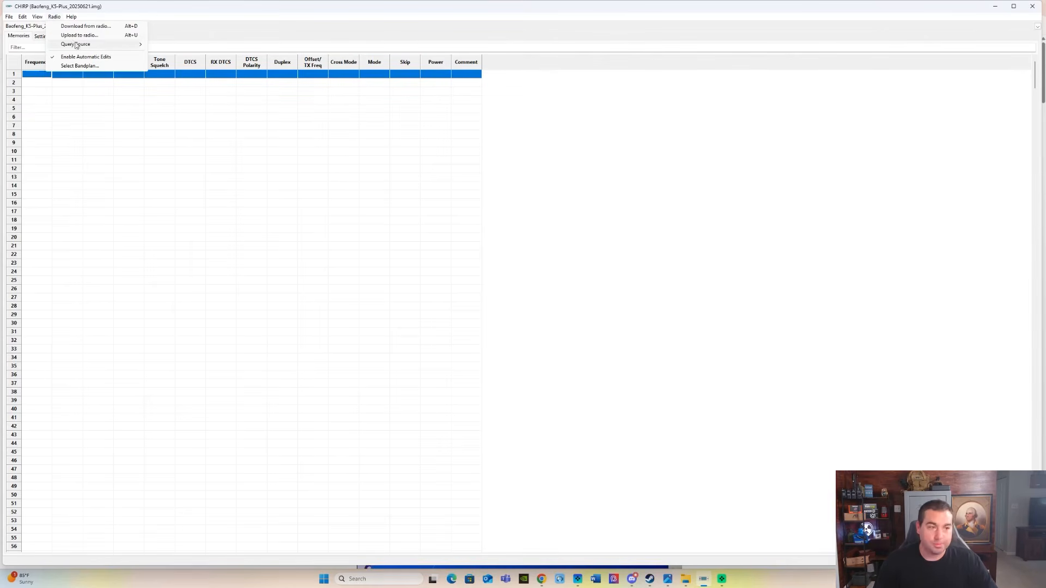
mouse_move(77, 45)
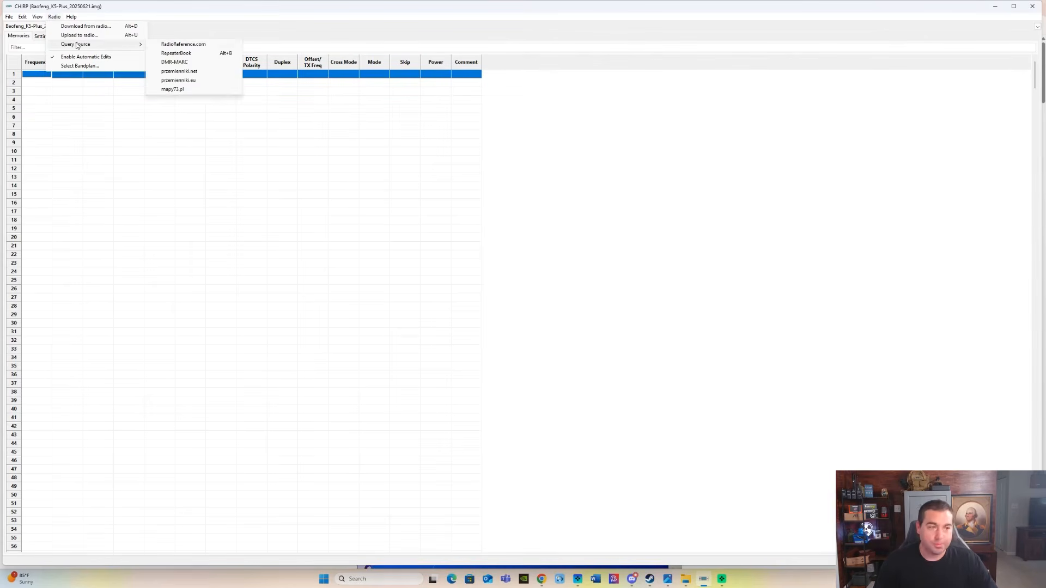
left_click(176, 53)
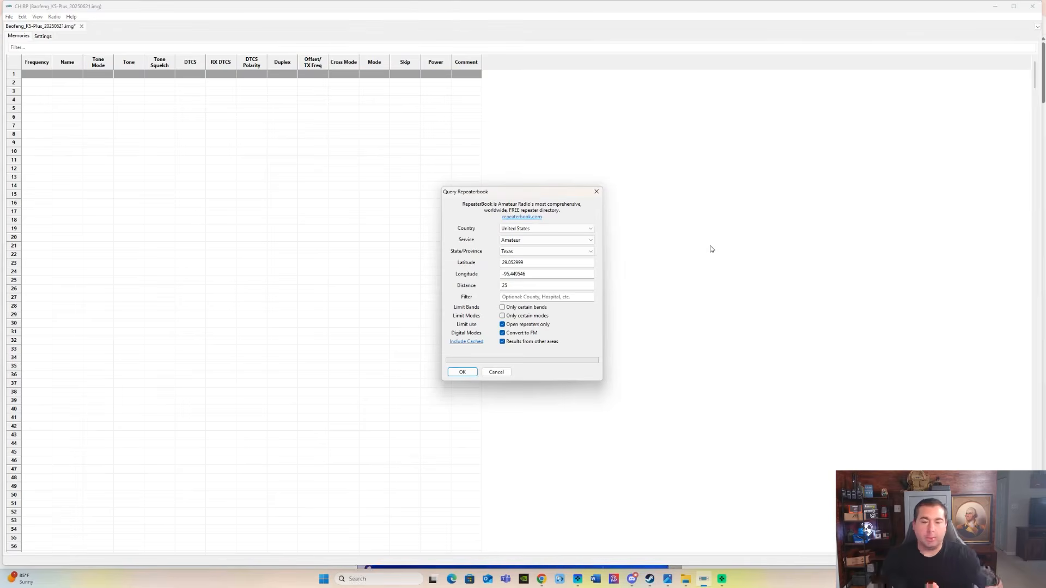
left_click(577, 251)
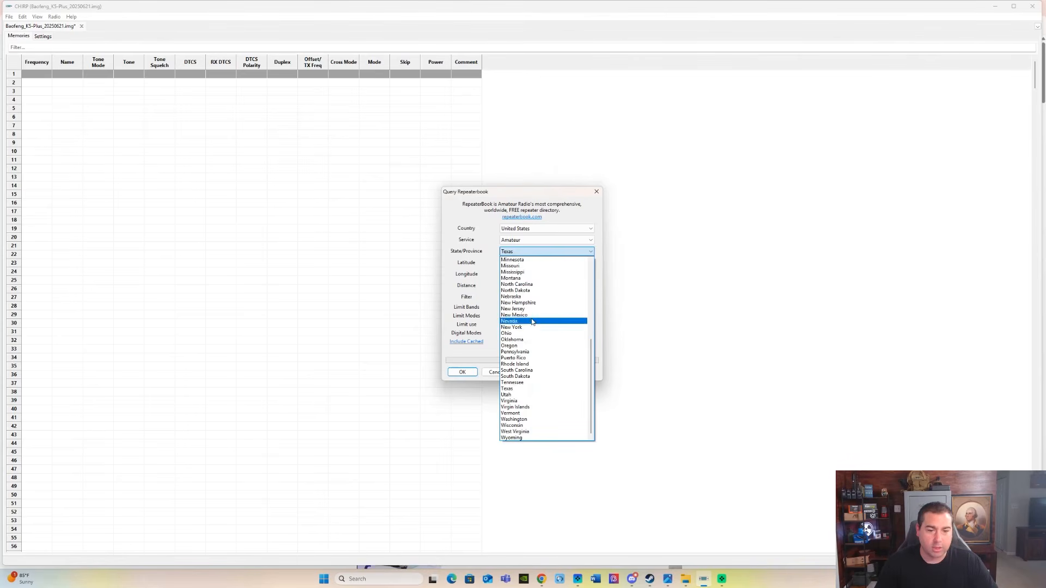
scroll(537, 364, "up", 5)
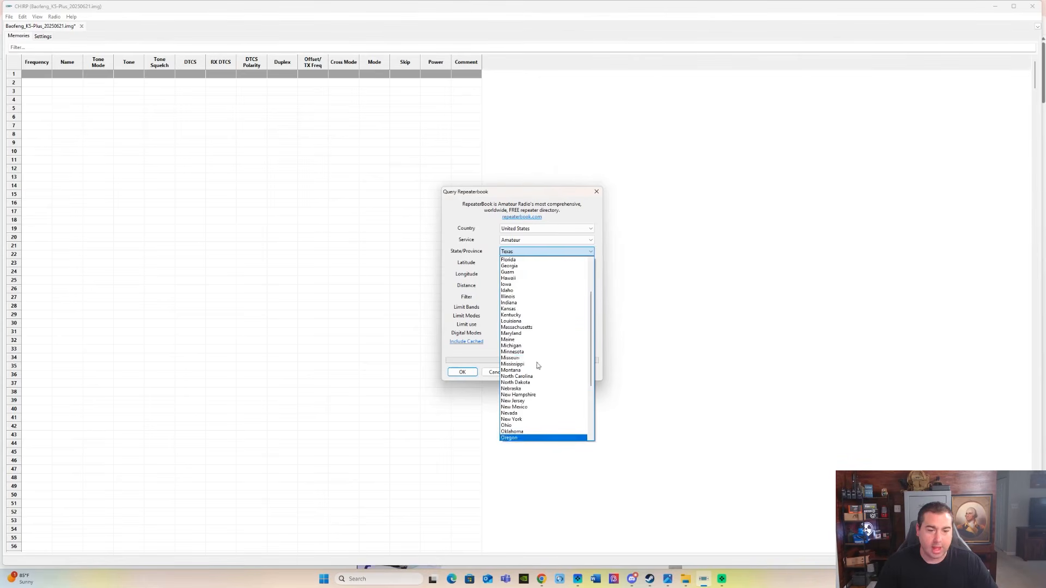
left_click(518, 303)
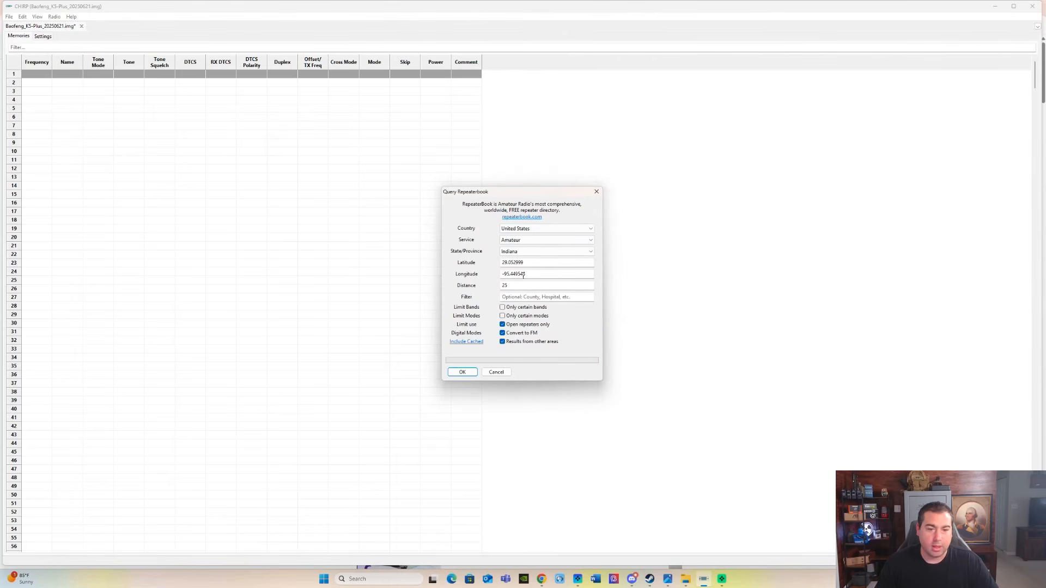
- Replace the query's latitude with the copied value 41.051868
double_click(531, 264)
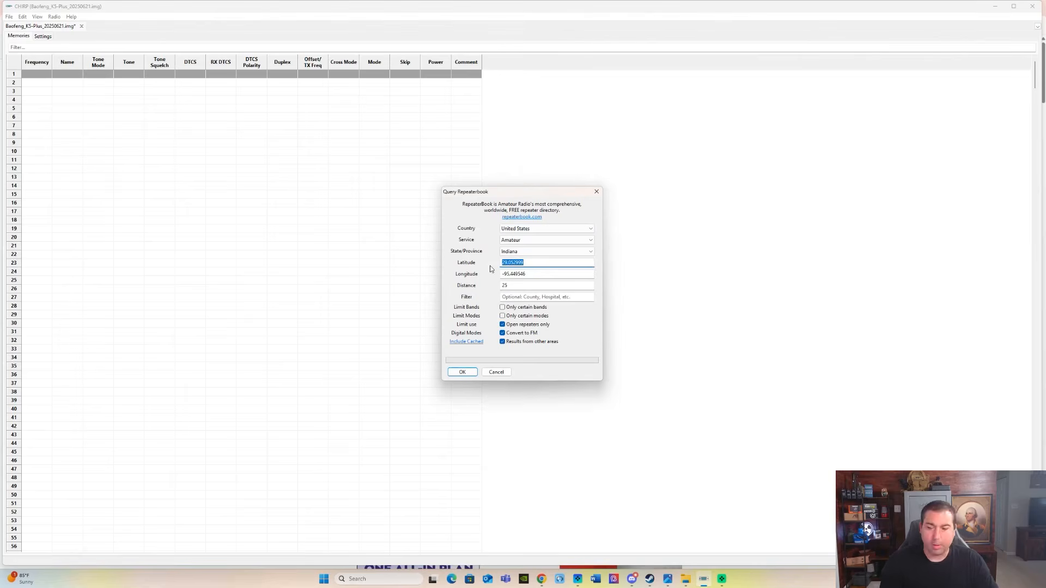
key("BackSpace")
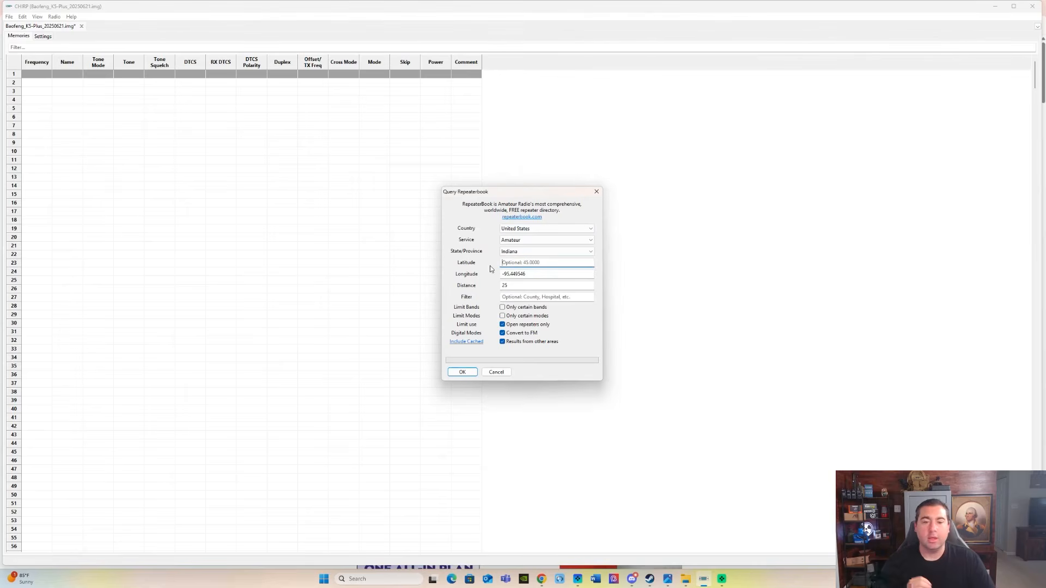
right_click(514, 263)
left_click(555, 302)
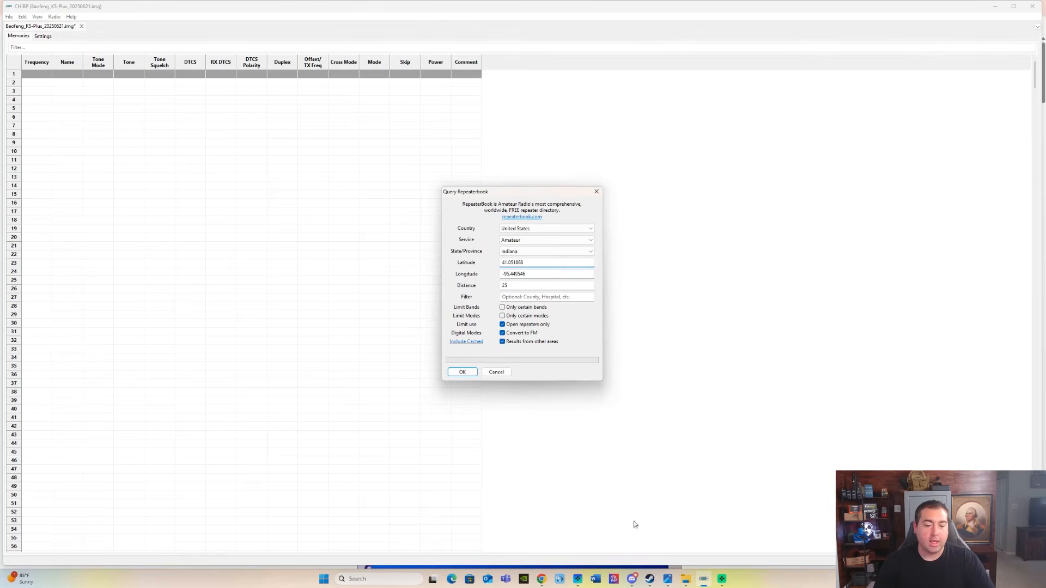
- Switch to the LatLong.net page in the browser and copy the longitude of the theatre's address
left_click(544, 582)
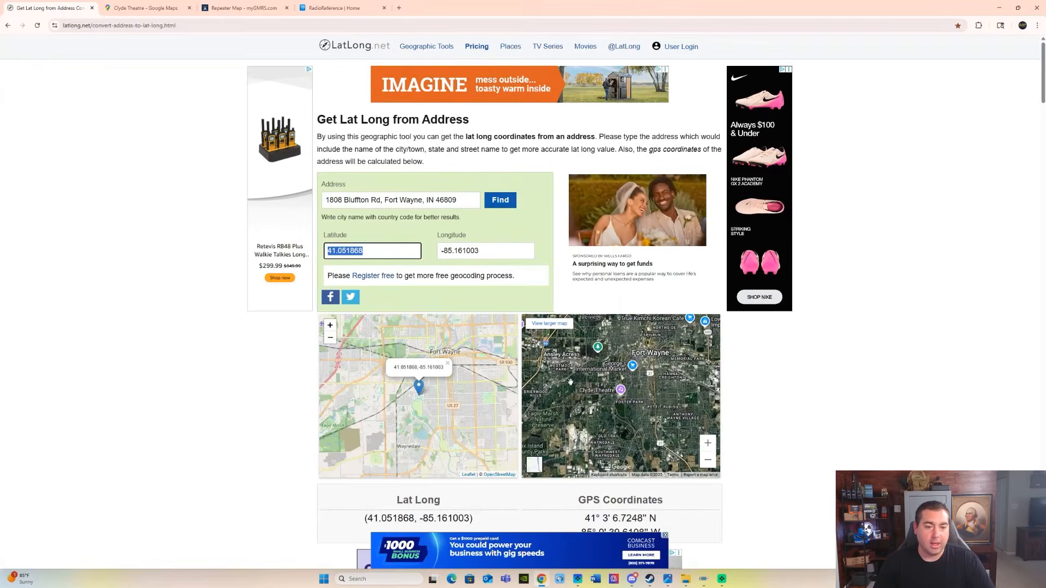
left_click_drag(502, 256, 440, 251)
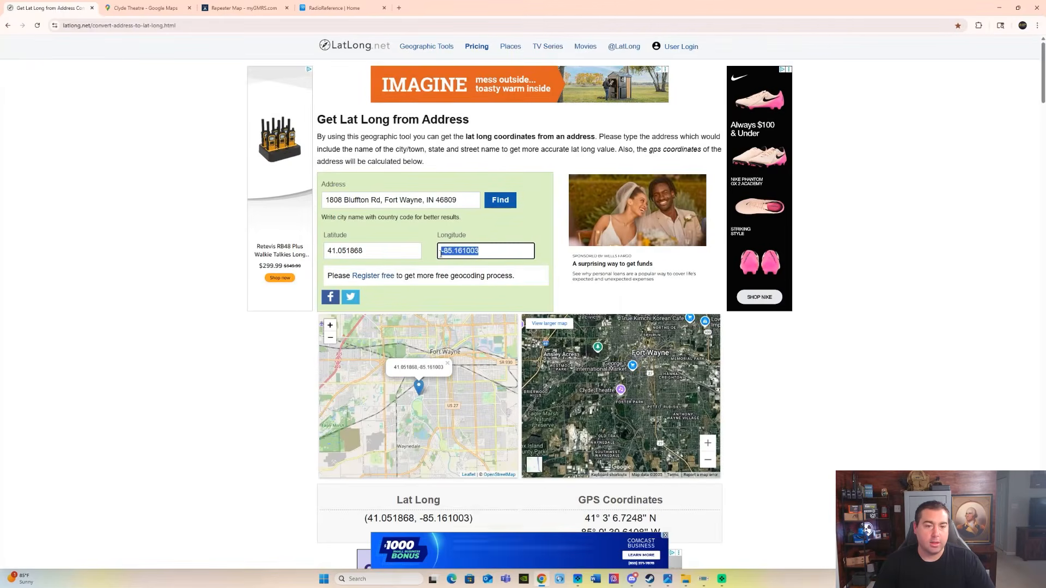
right_click(459, 254)
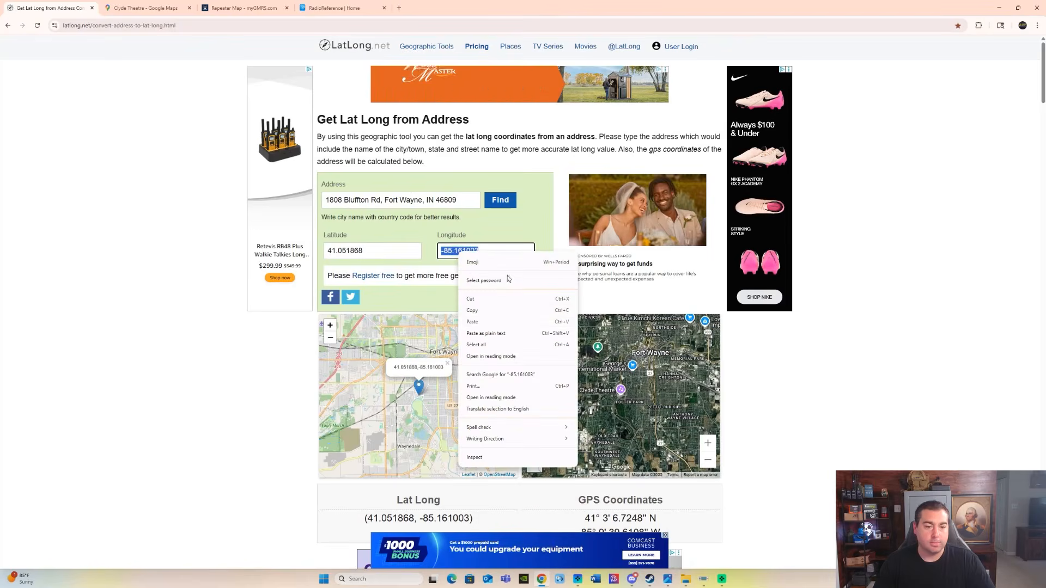
left_click(497, 310)
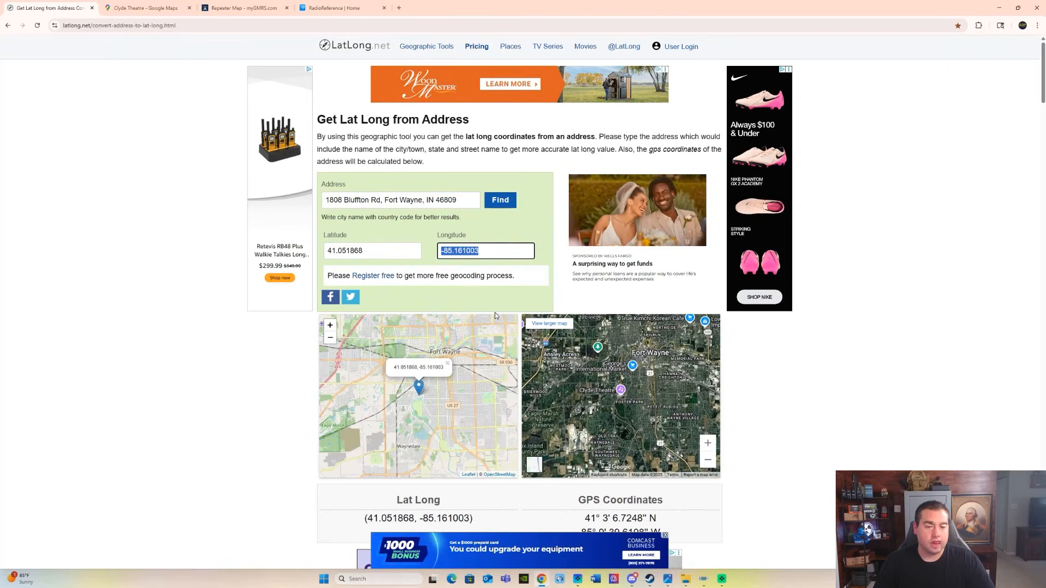
- Return to CHIRP and replace the query's longitude with the copied value -85.161003
left_click(703, 579)
left_click_drag(532, 274, 501, 275)
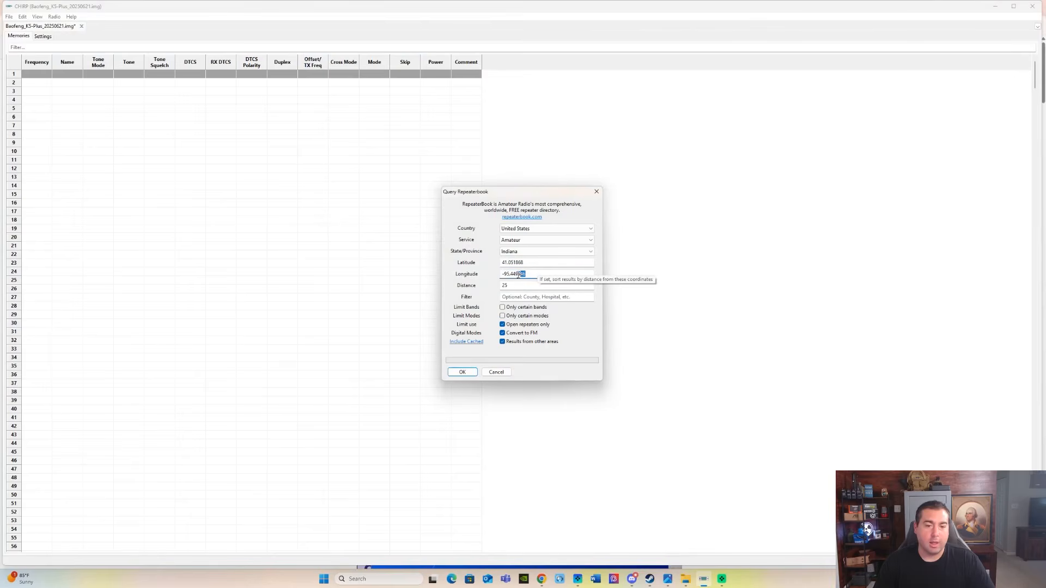
key("BackSpace")
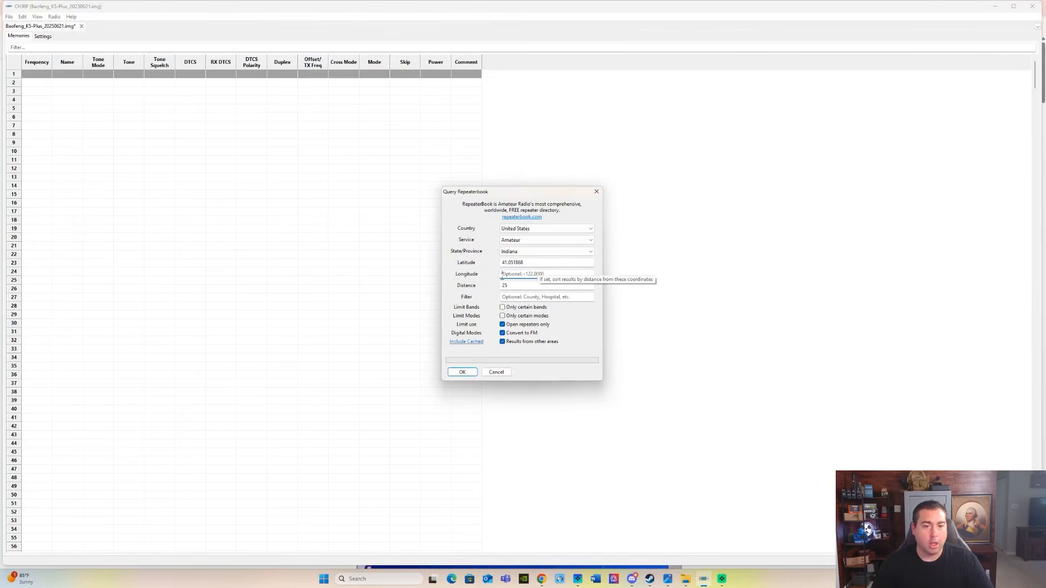
right_click(503, 275)
left_click(527, 311)
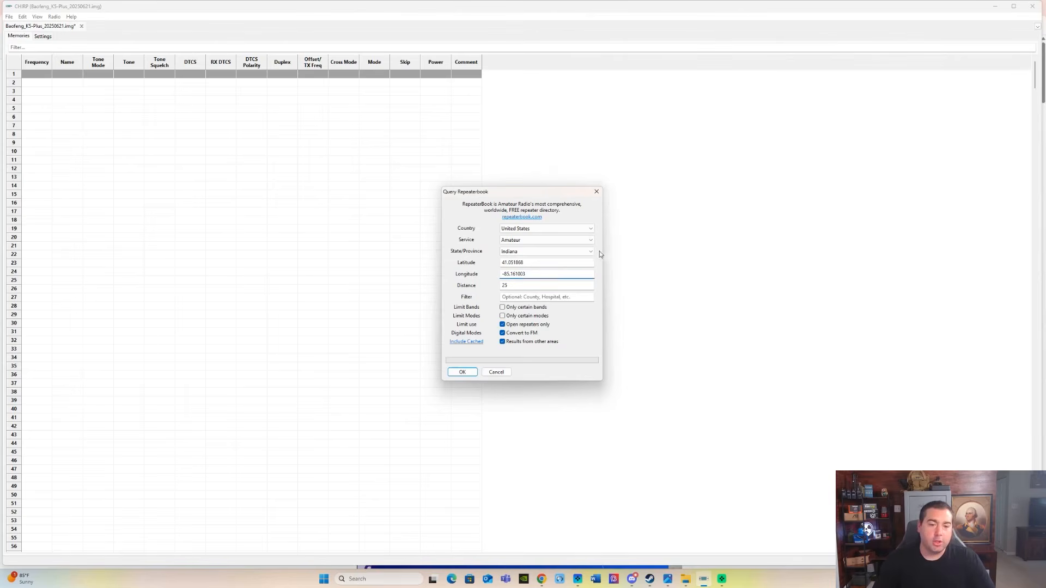
- Keep the query's service as Amateur and set its distance to 50
left_click(563, 242)
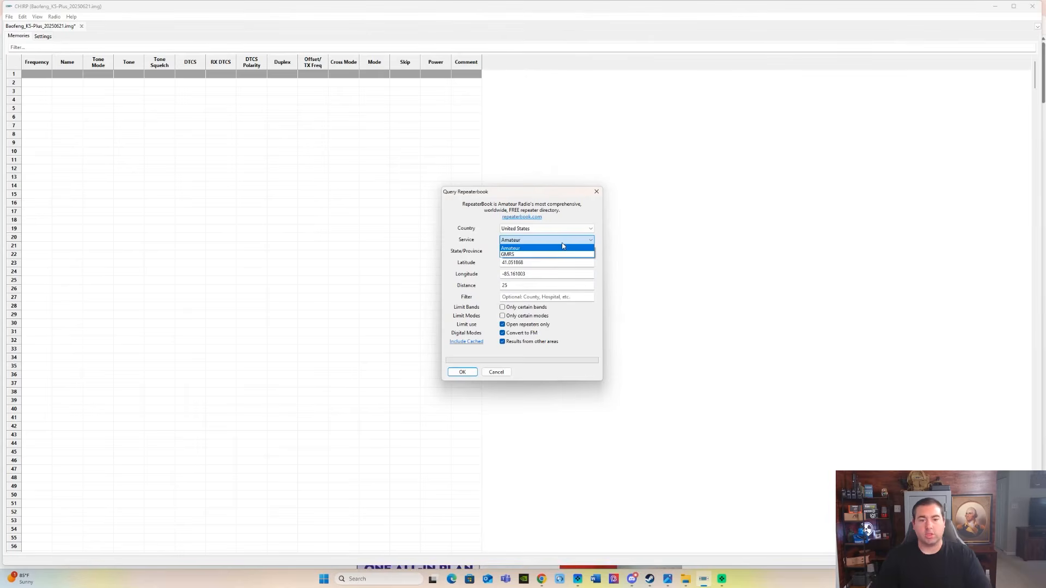
left_click(563, 246)
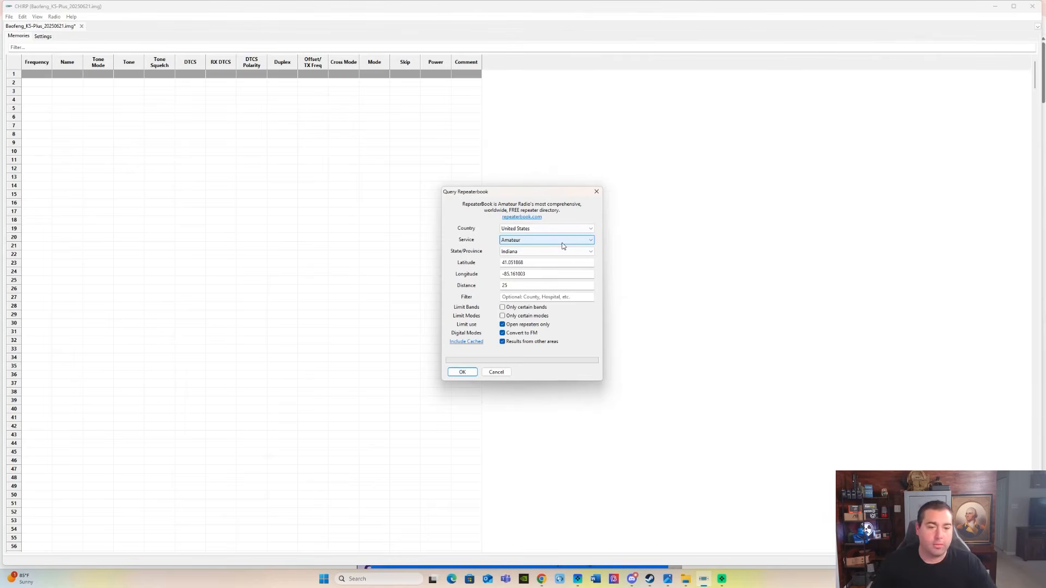
left_click(521, 285)
key("BackSpace")
key("BackSpace")
type("50")
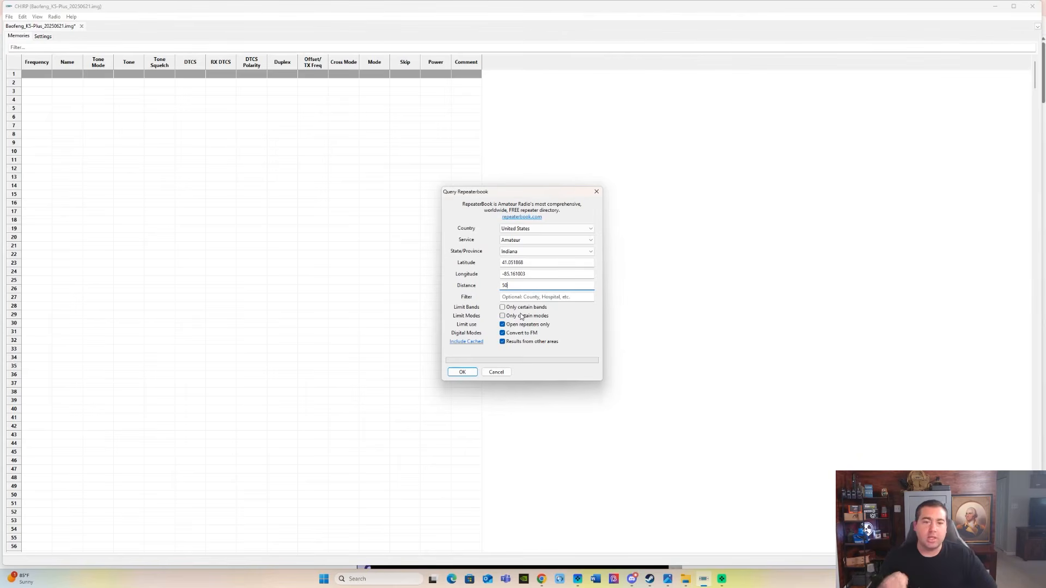
- Limit the query to the 2 Meter, 1.25 Meter and 70 Centimeter bands and to FM mode
left_click(503, 308)
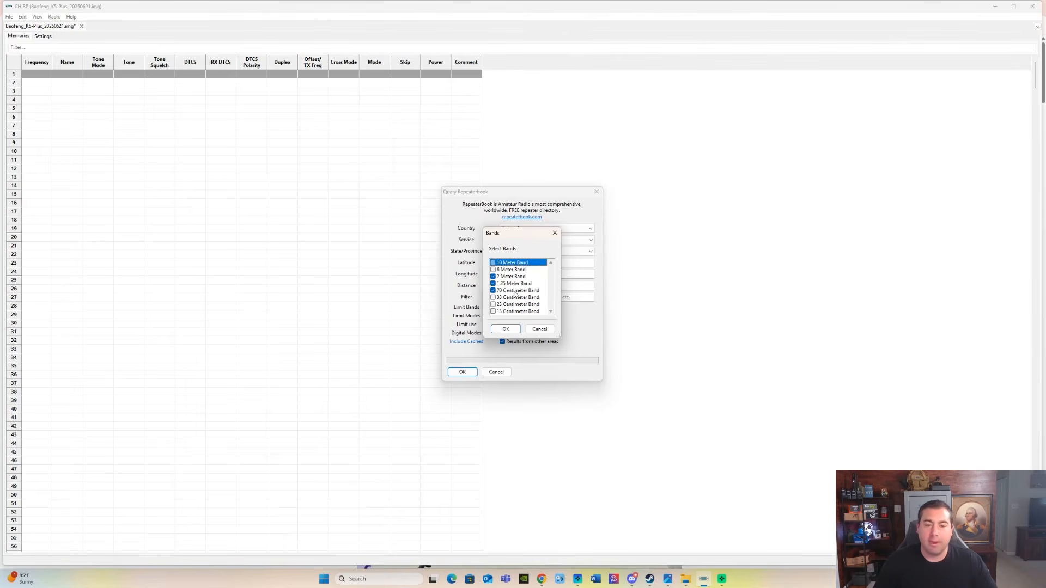
left_click(513, 329)
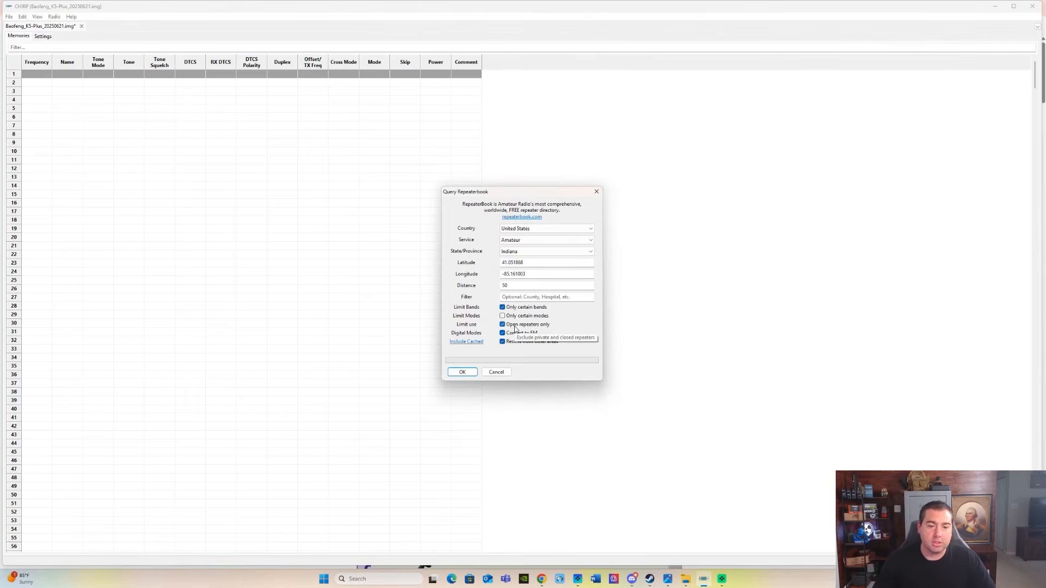
left_click(504, 316)
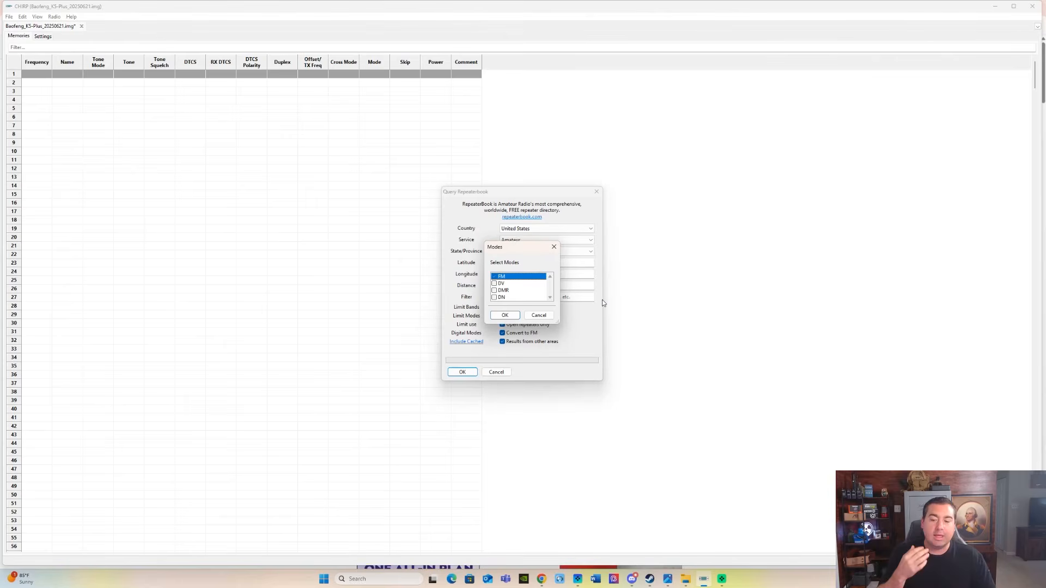
left_click(538, 314)
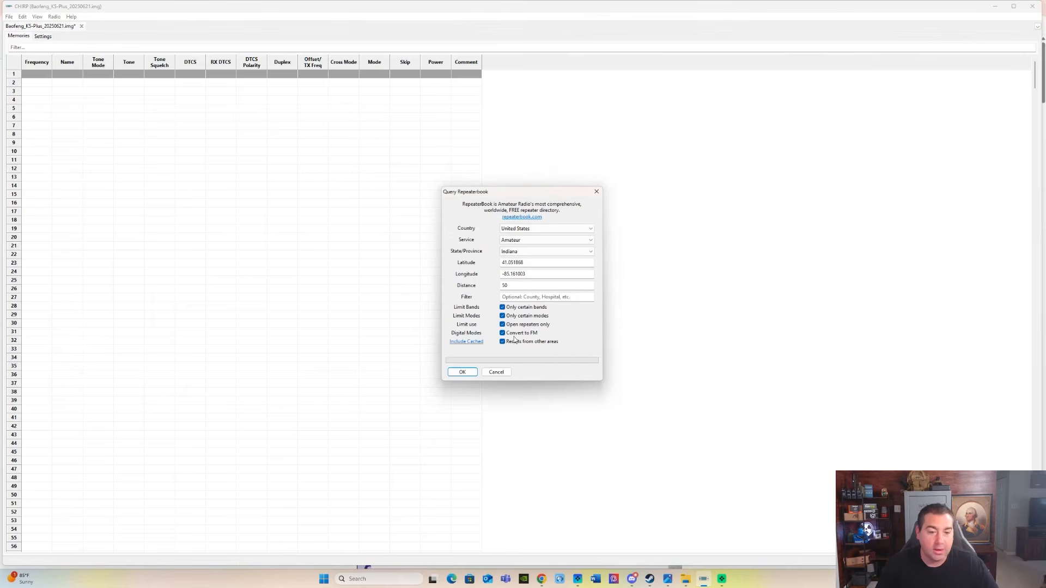
- Run the RepeaterBook query for amateur repeaters around the entered coordinates
left_click(475, 343)
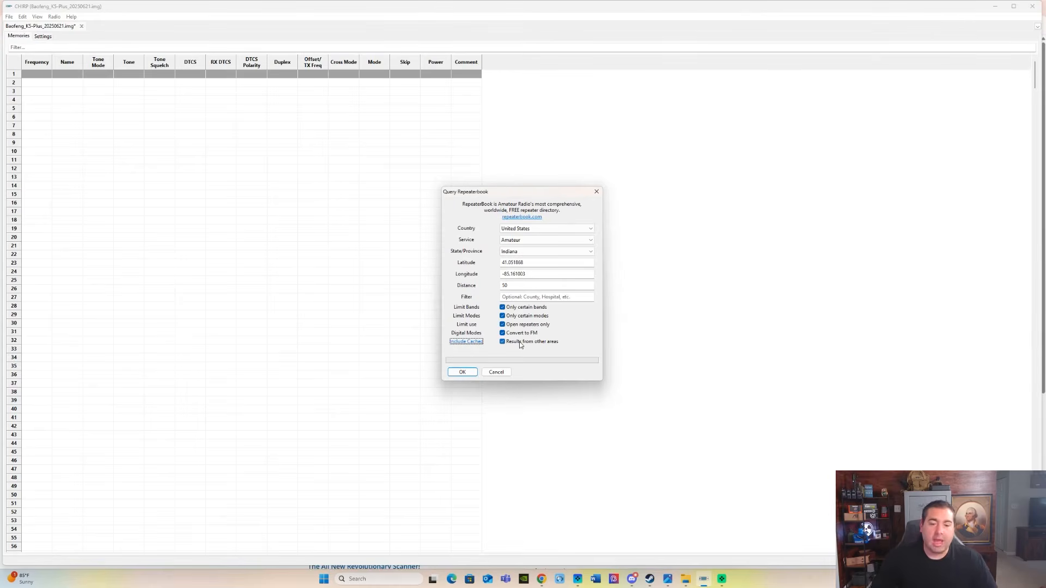
mouse_move(521, 344)
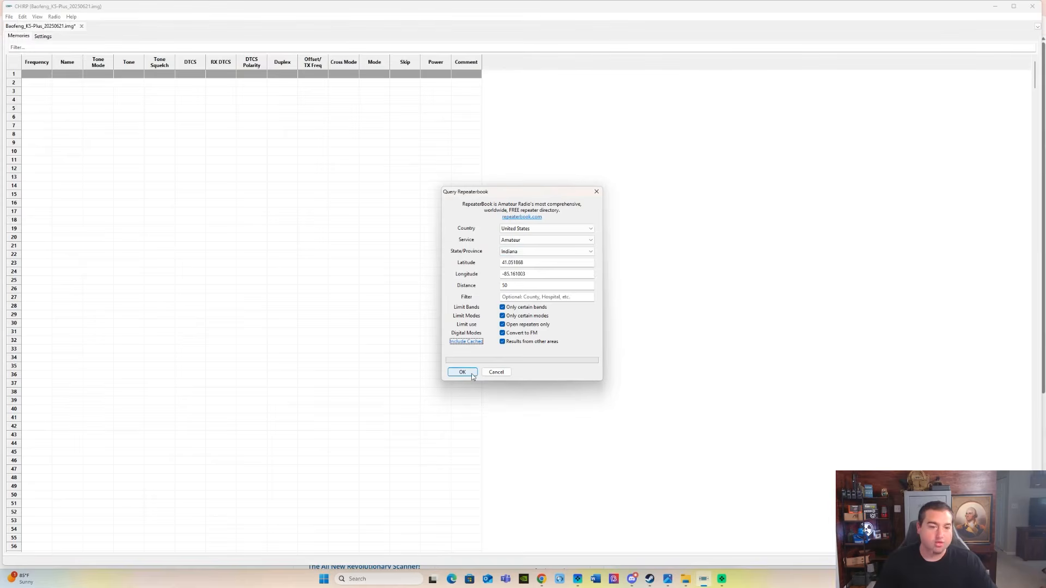
left_click(462, 373)
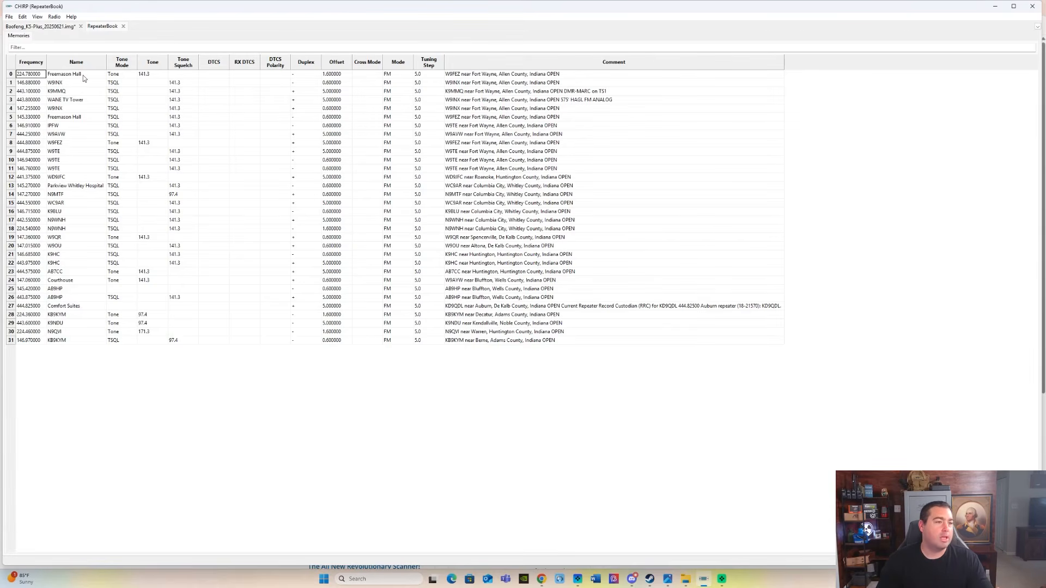
- Select all repeater results, rows 0 through 31, and copy them
left_click(64, 77)
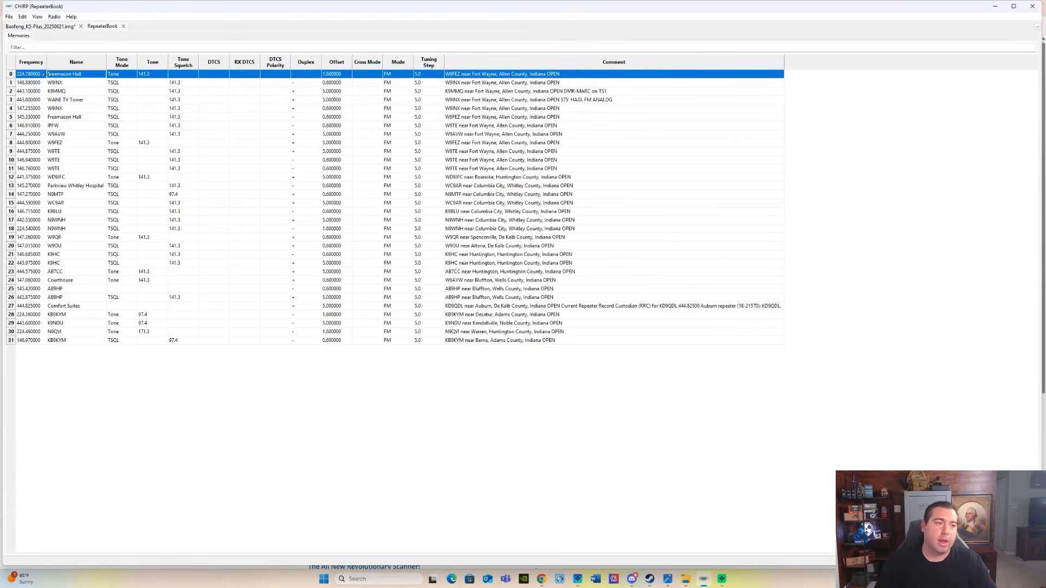
left_click(36, 86)
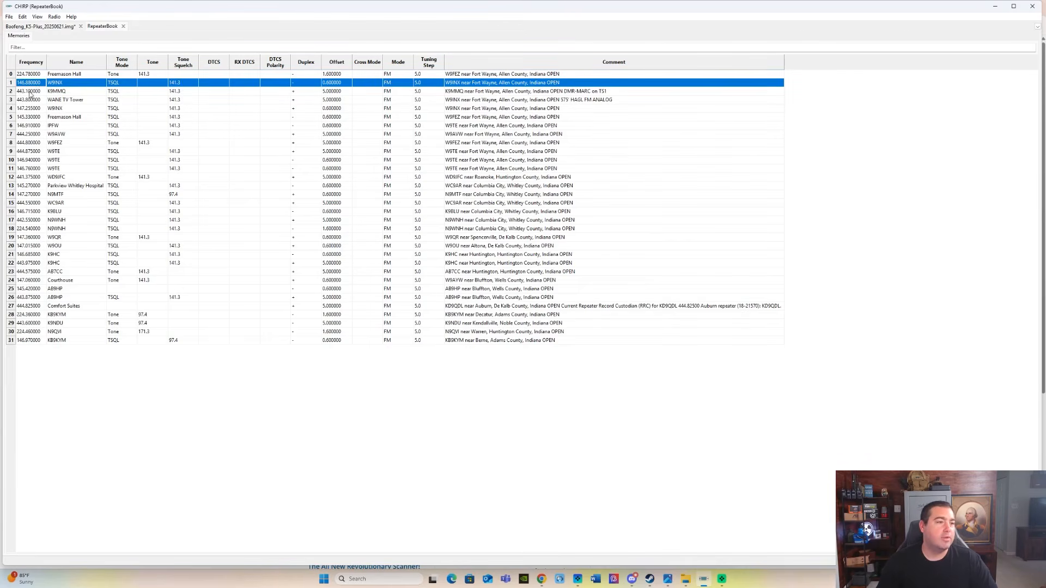
left_click(30, 94)
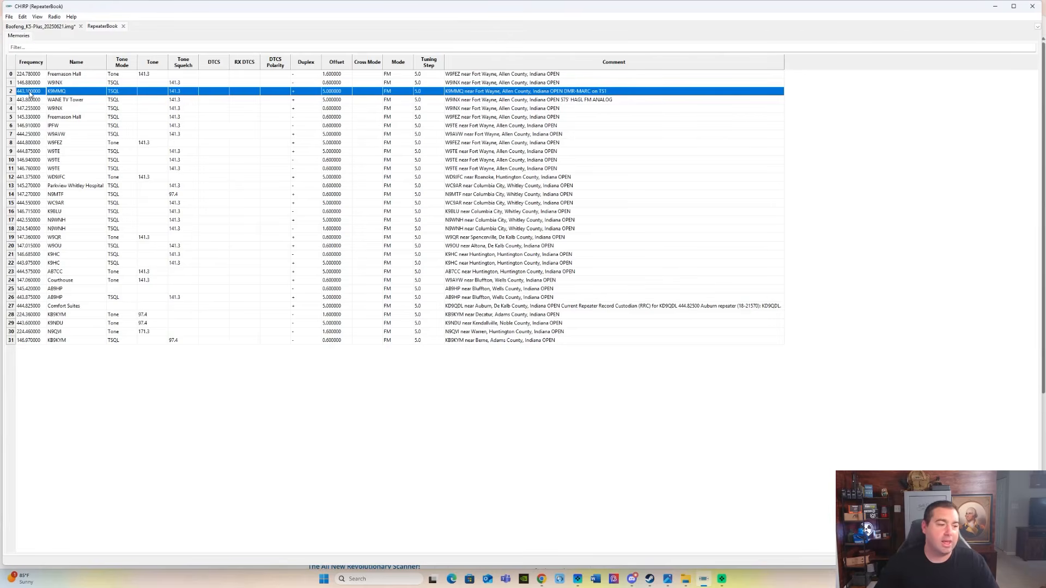
left_click(10, 76)
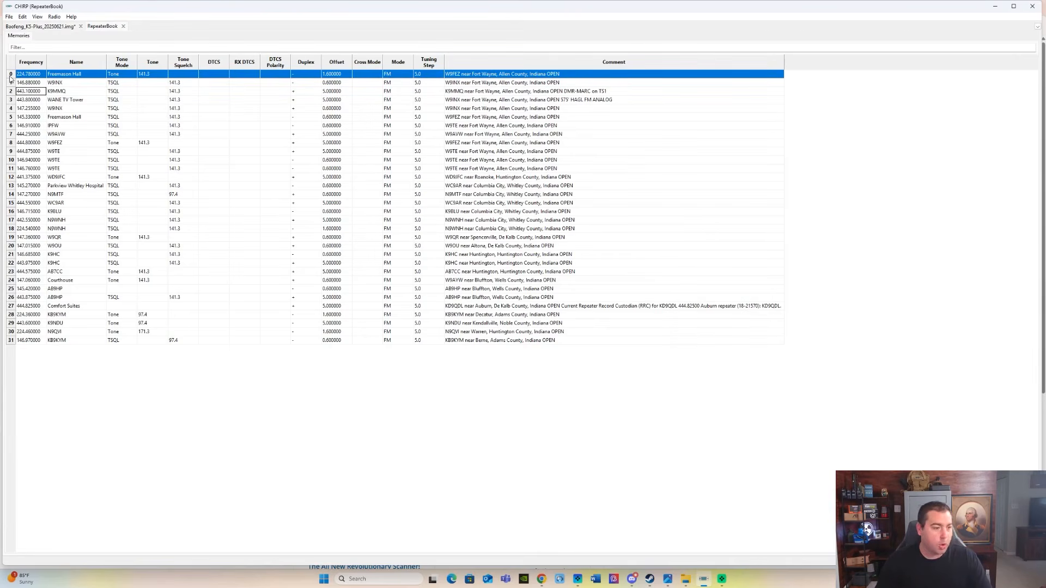
left_click(14, 342, "shift")
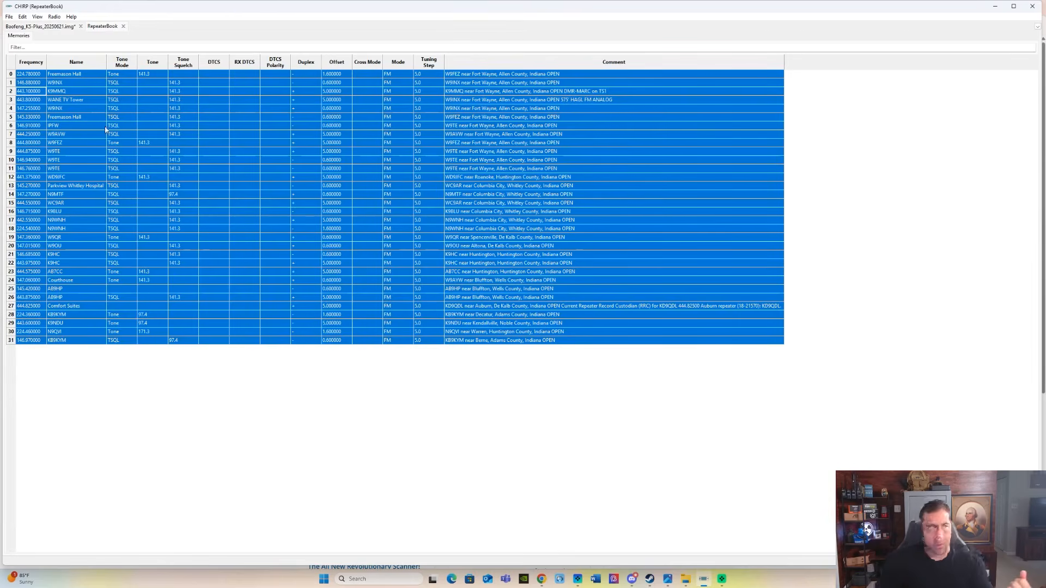
right_click(164, 152)
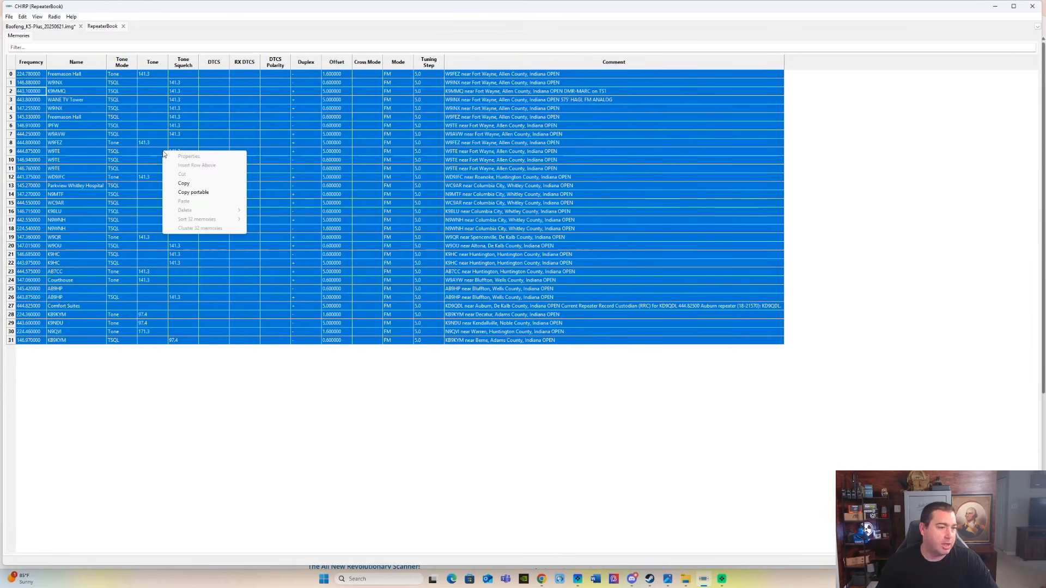
left_click(183, 183)
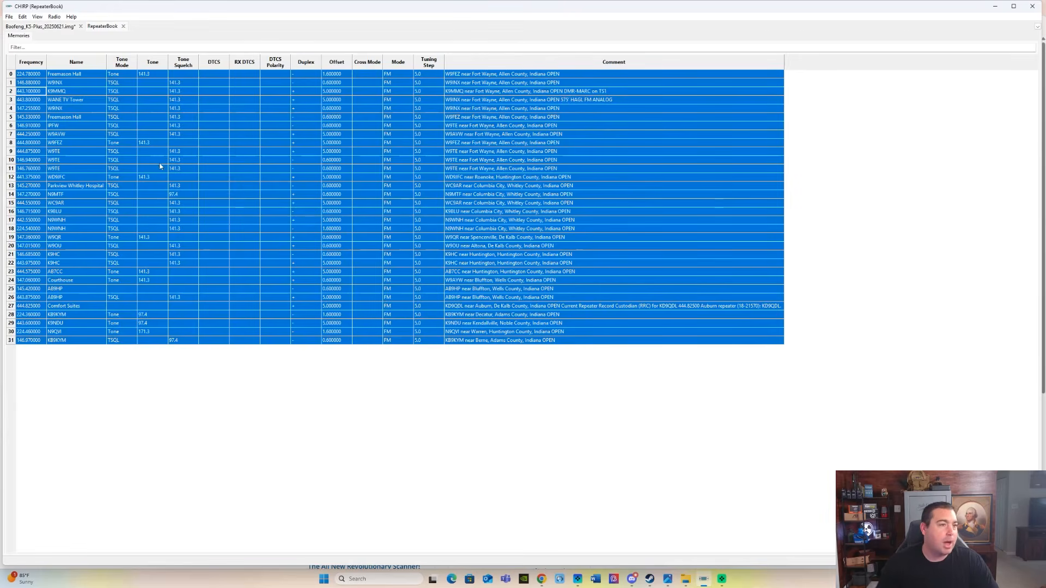
- Paste the copied repeaters into the Baofeng K5-Plus memory list starting at row 100
left_click(39, 27)
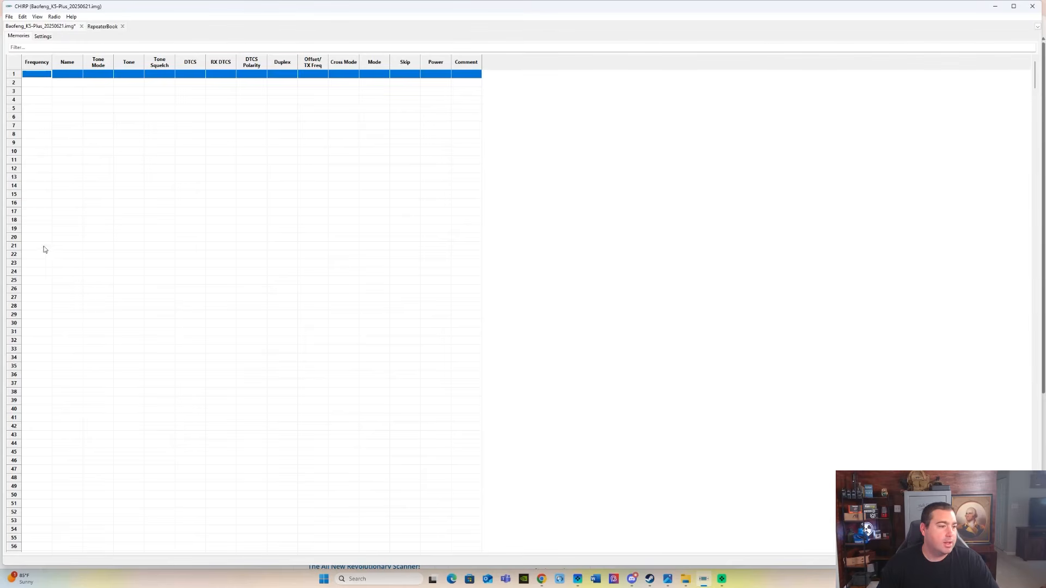
scroll(143, 393, "down", 6)
scroll(144, 397, "down", 8)
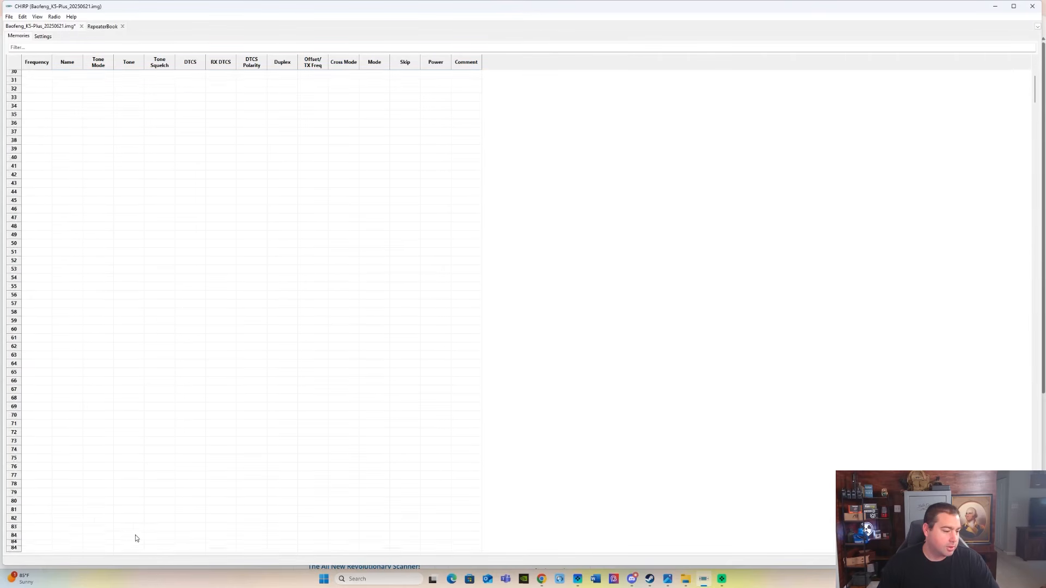
scroll(45, 506, "down", 2)
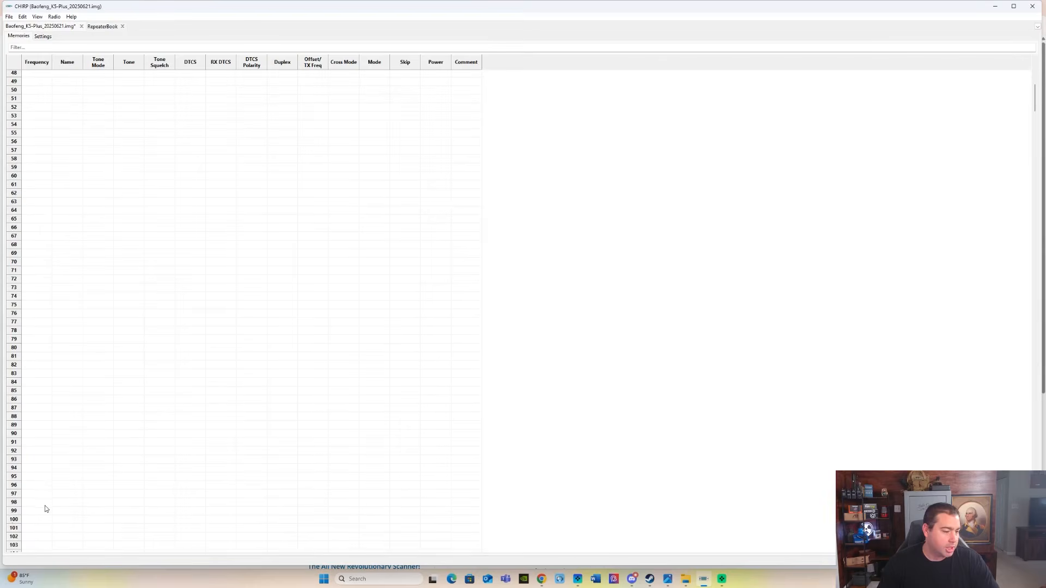
left_click(14, 519)
scroll(82, 467, "down", 6)
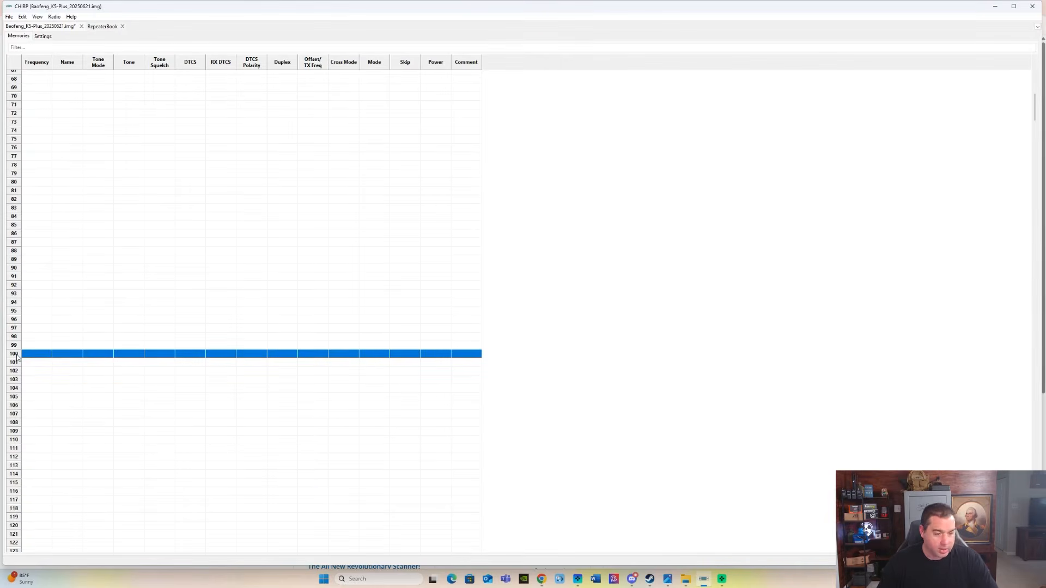
right_click(16, 356)
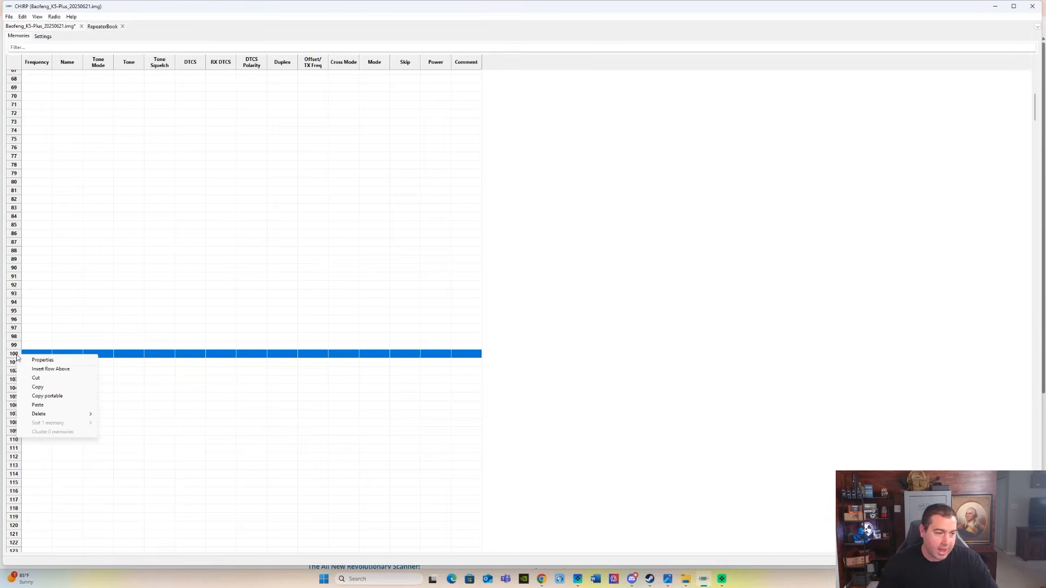
left_click(37, 404)
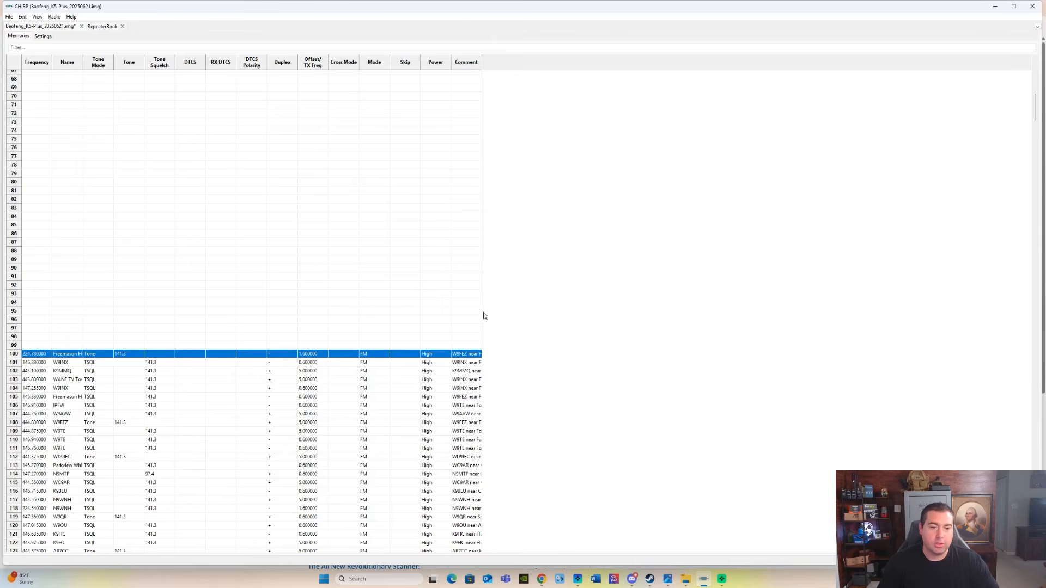
- Widen the Comment column so the pasted repeaters' full location descriptions can be read
left_click_drag(480, 308, 695, 301)
scroll(632, 333, "down", 2)
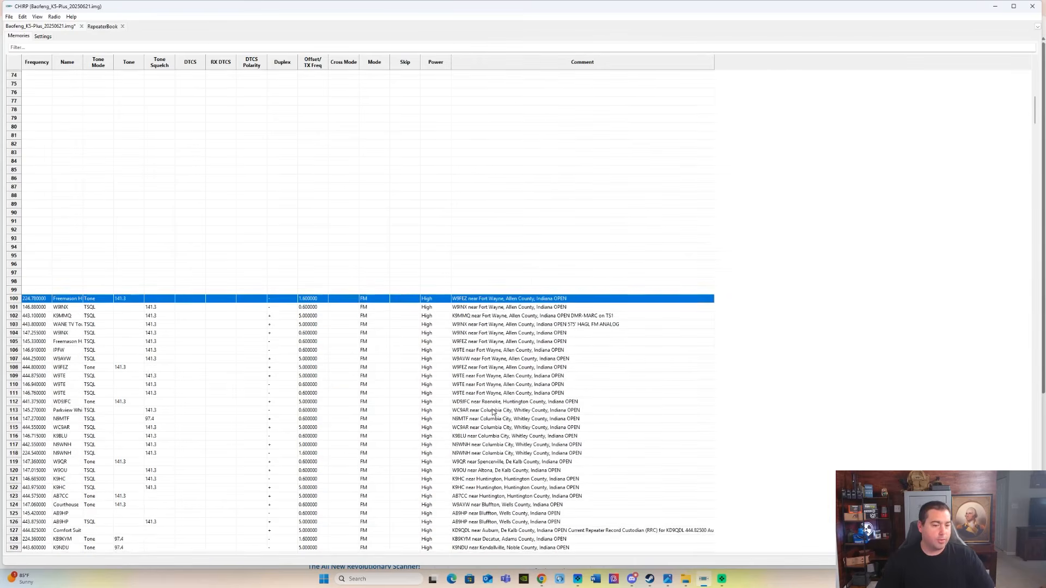
scroll(545, 398, "down", 3)
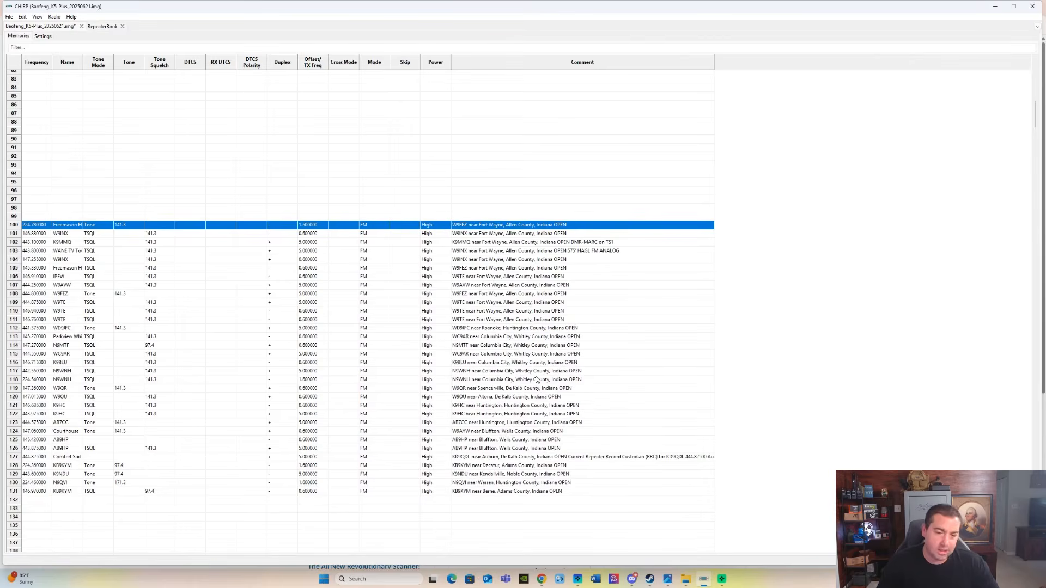
- Add the prefix "H-" to the Freemason Hall name in memory row 100
left_click(56, 237)
left_click(56, 237)
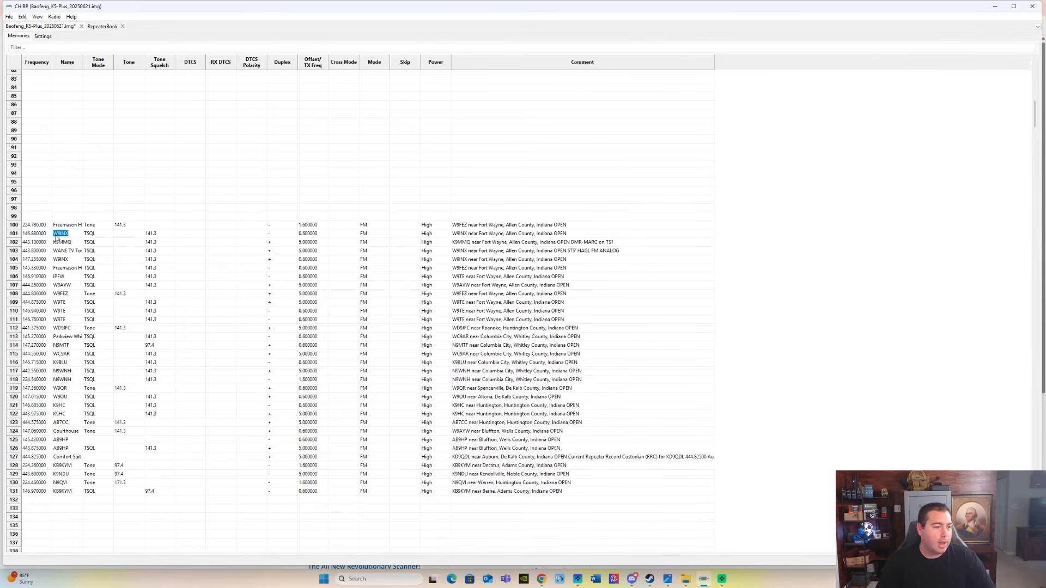
double_click(54, 228)
left_click(54, 228)
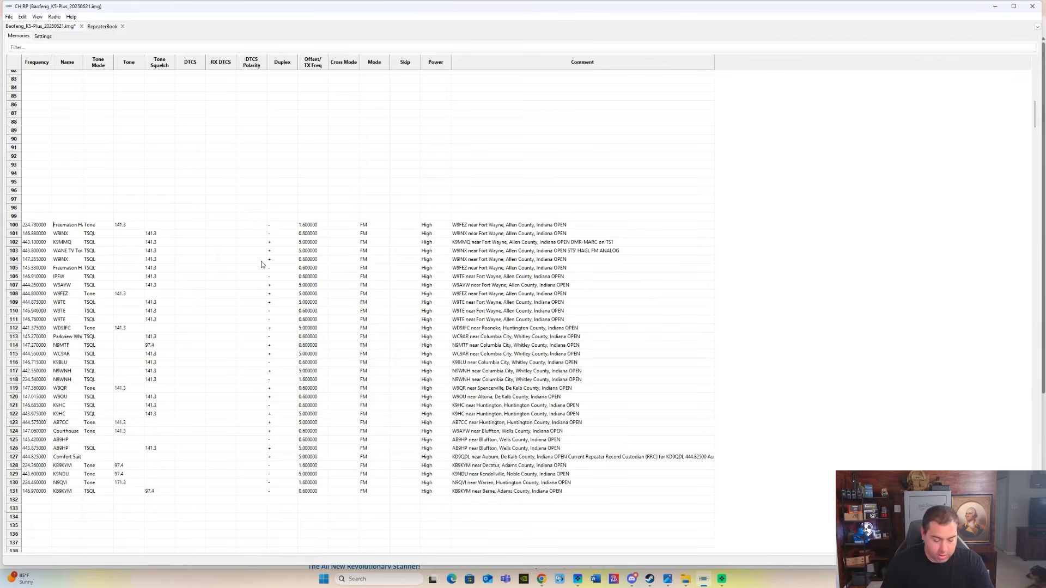
type("H")
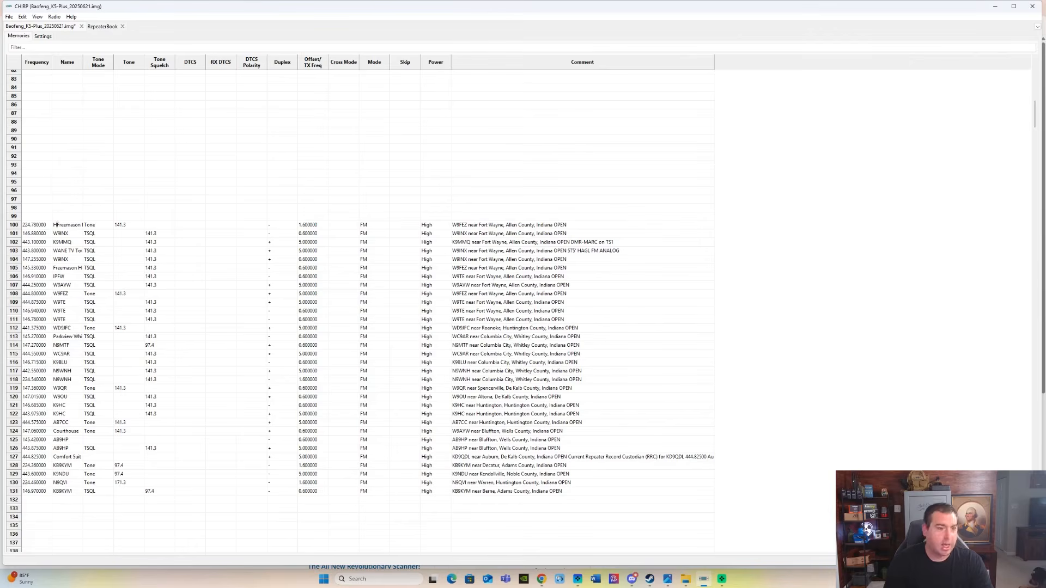
type("-")
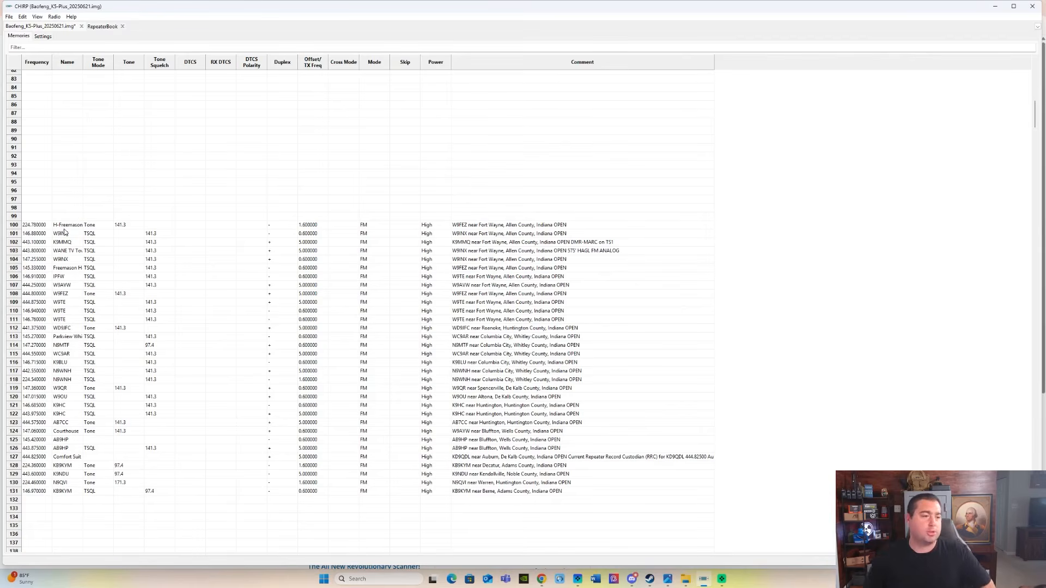
- Start another RepeaterBook query from the radio's memory list and set its service to GMRS
scroll(96, 294, "up", 9)
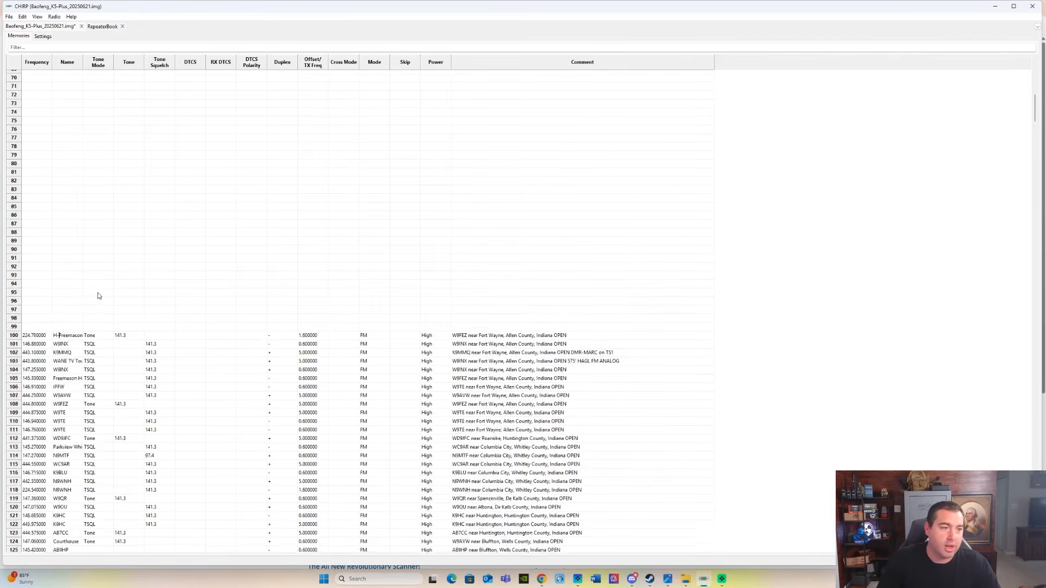
scroll(114, 283, "up", 18)
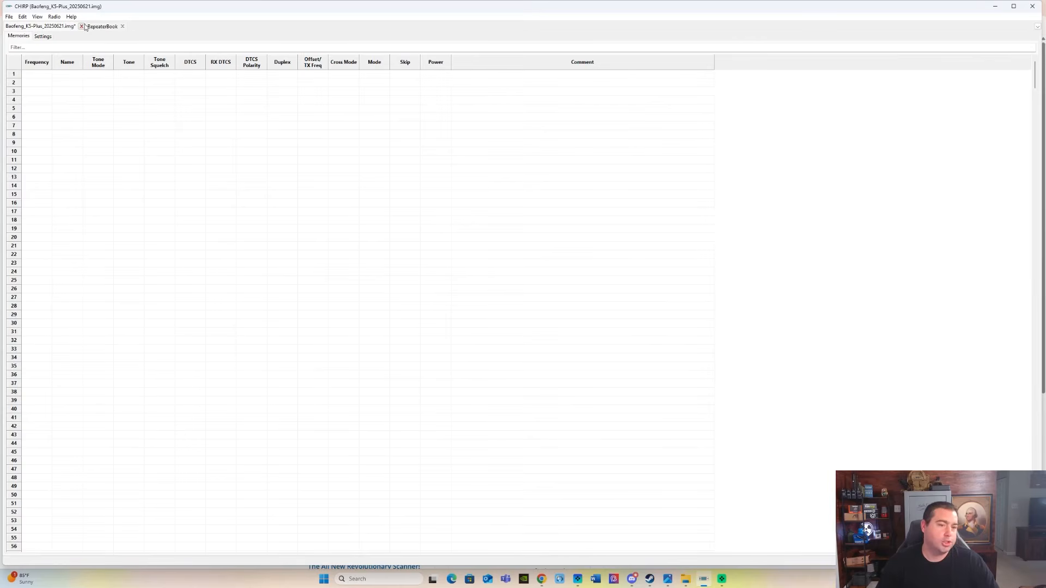
left_click(54, 17)
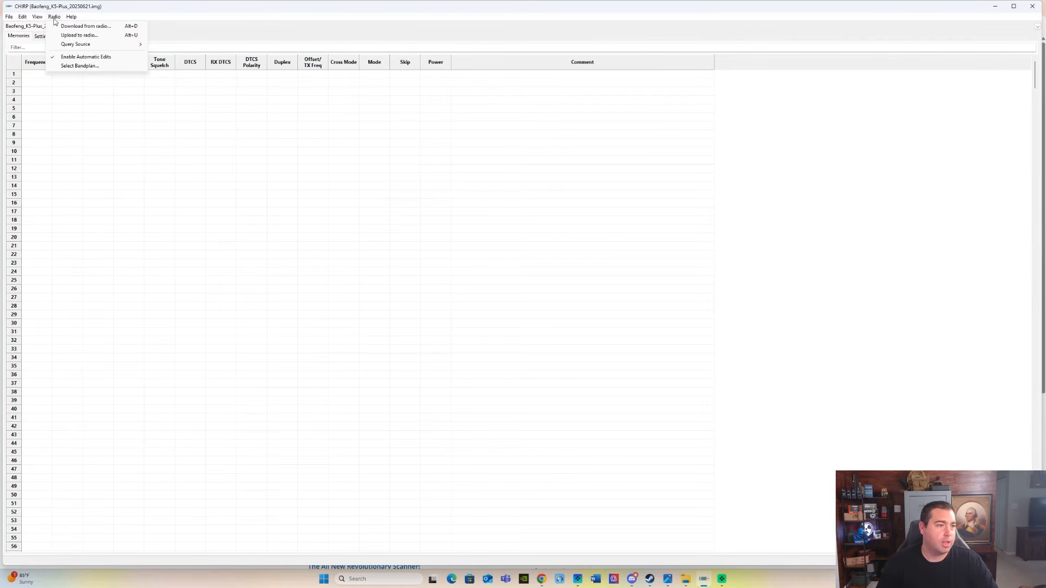
mouse_move(94, 47)
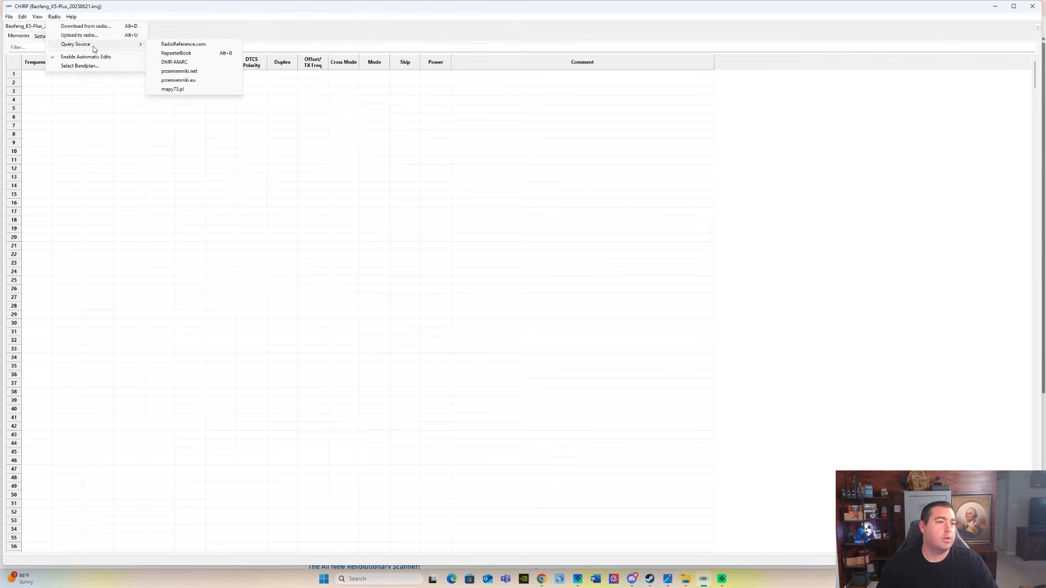
left_click(175, 53)
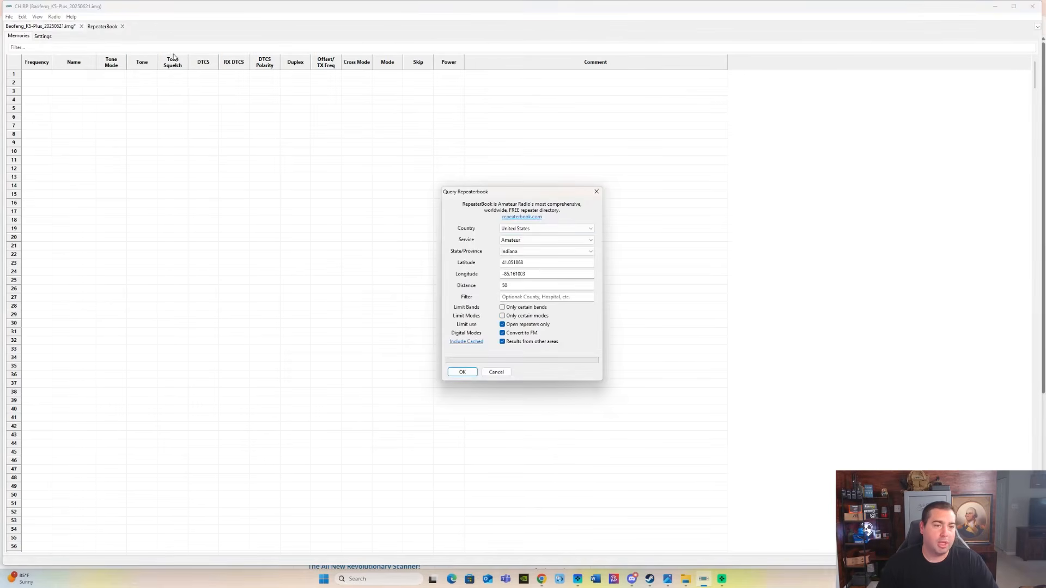
left_click(578, 246)
left_click(570, 252)
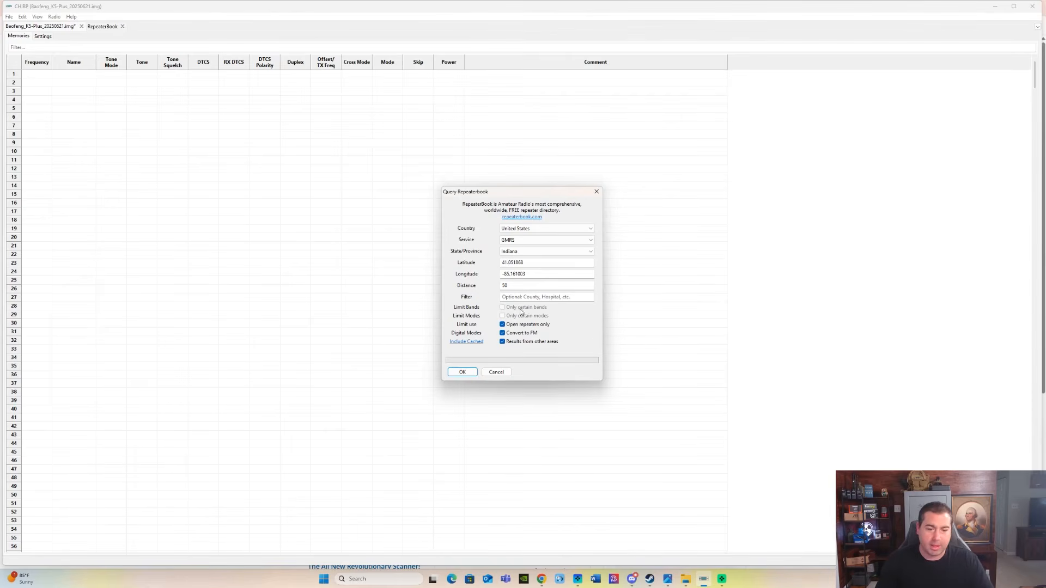
- Run the GMRS RepeaterBook query, and switch to the myGMRS repeater map in the browser to open the mapped repeater's details
left_click(473, 372)
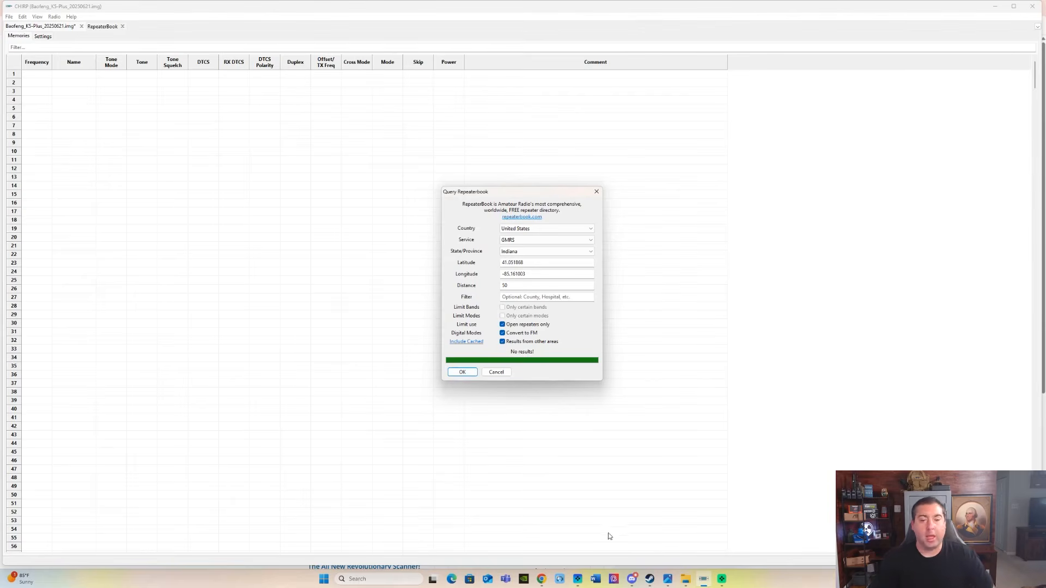
left_click(542, 582)
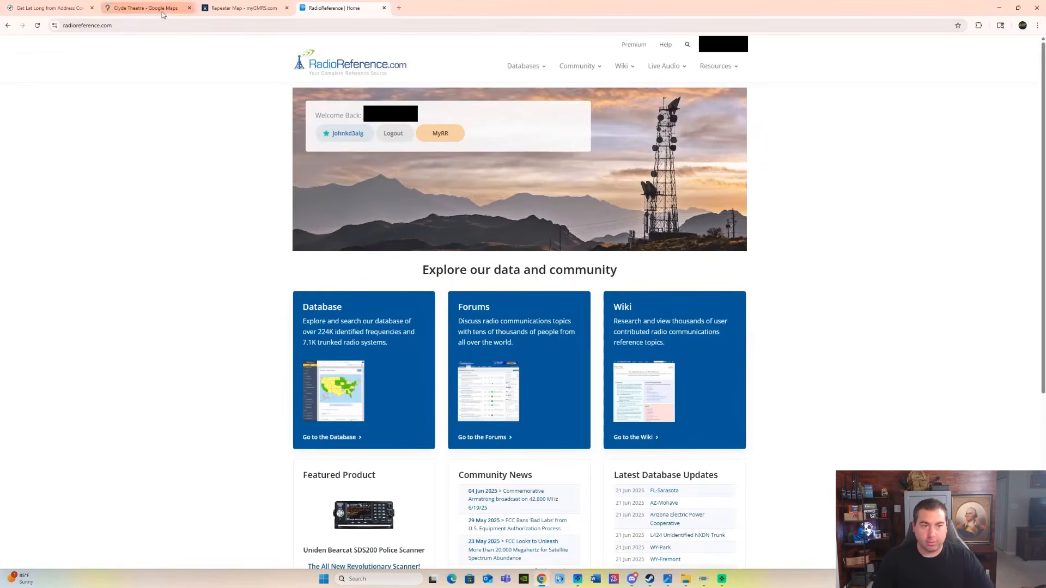
left_click(229, 11)
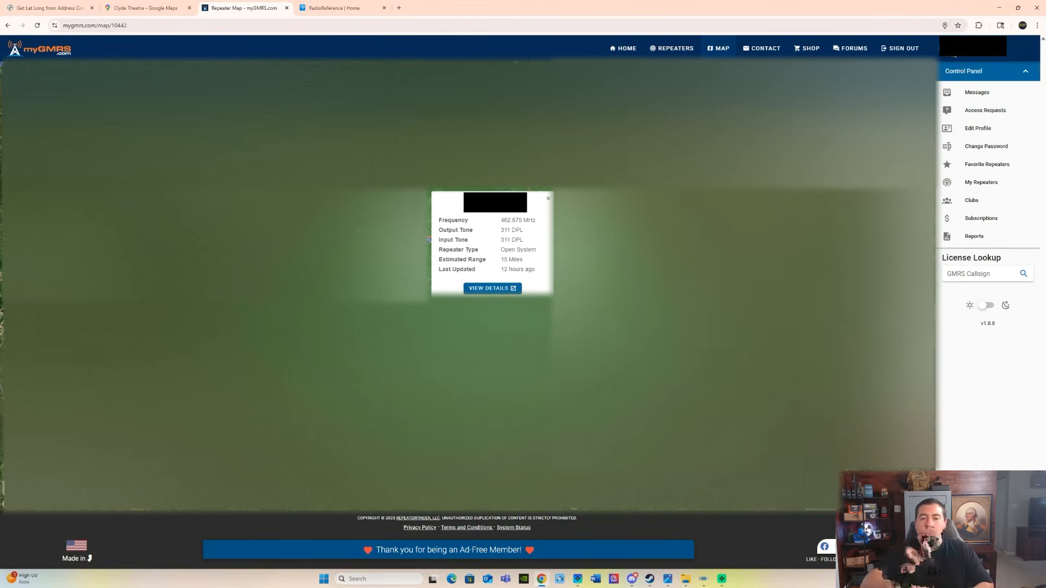
left_click(548, 198)
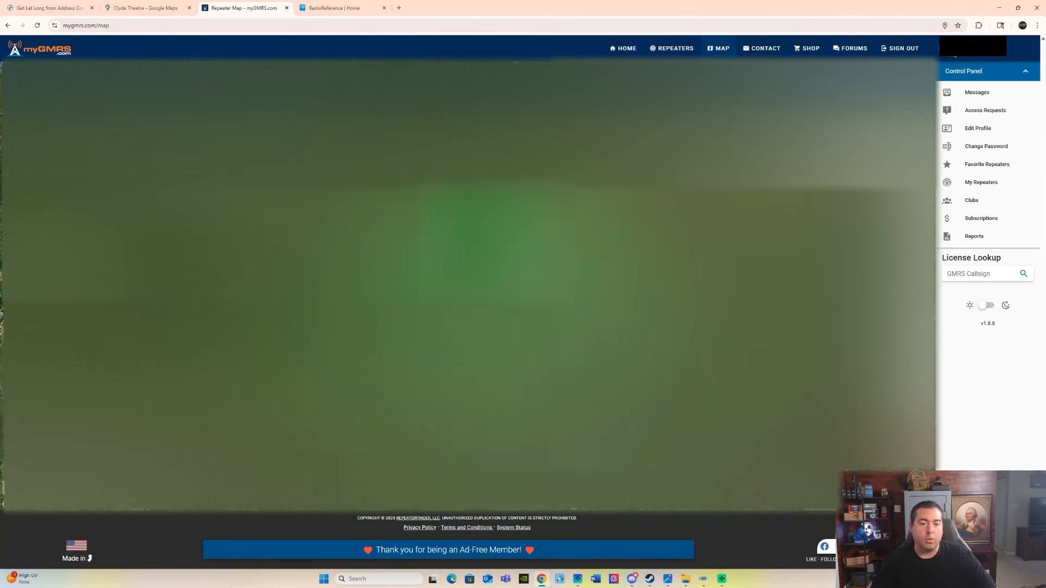
left_click(467, 285)
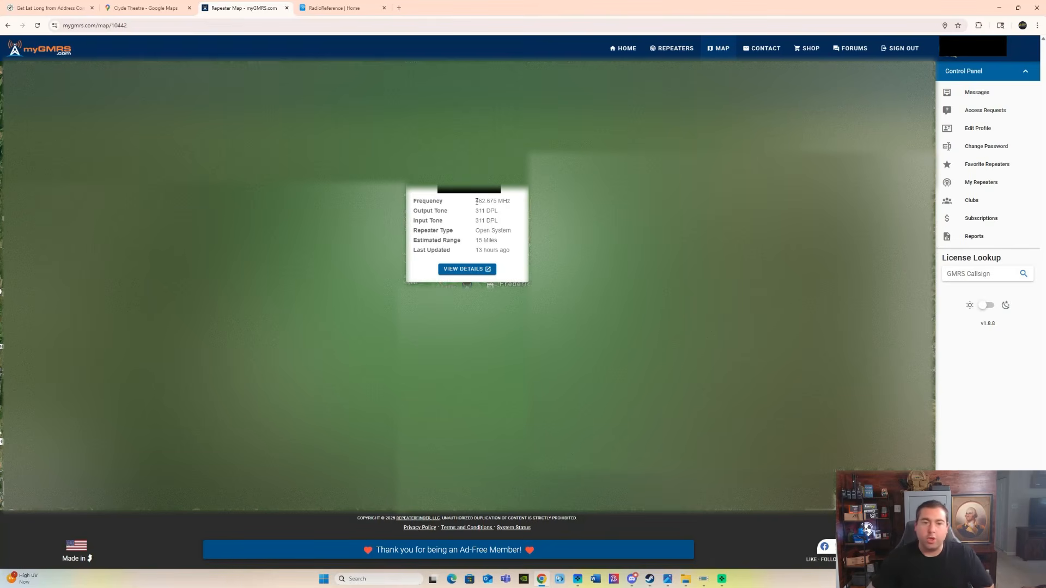
- Copy the frequency value 462.675 from the repeater's details on the myGMRS map
left_click_drag(476, 201, 498, 201)
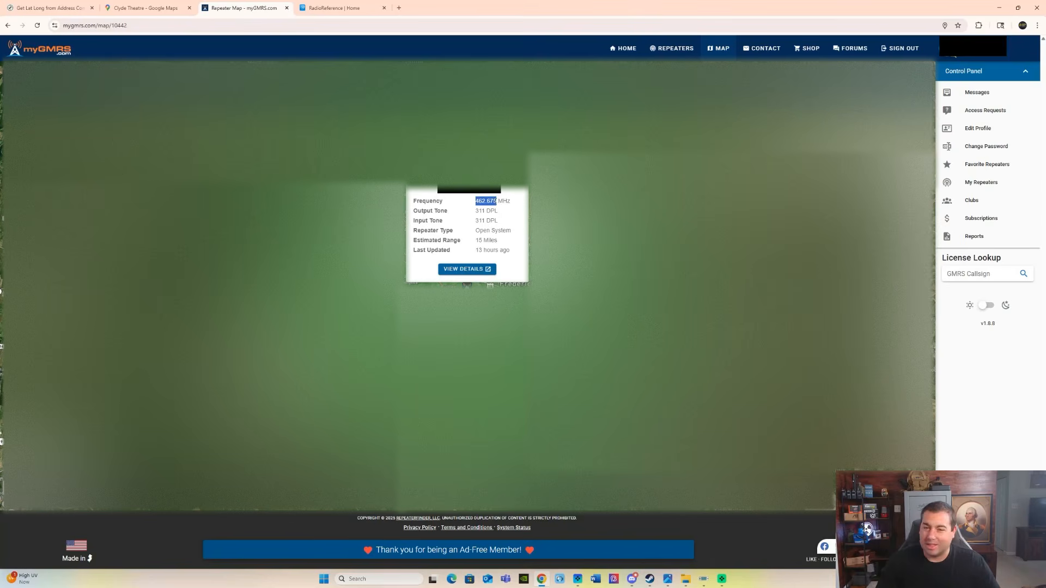
right_click(495, 201)
left_click(509, 213)
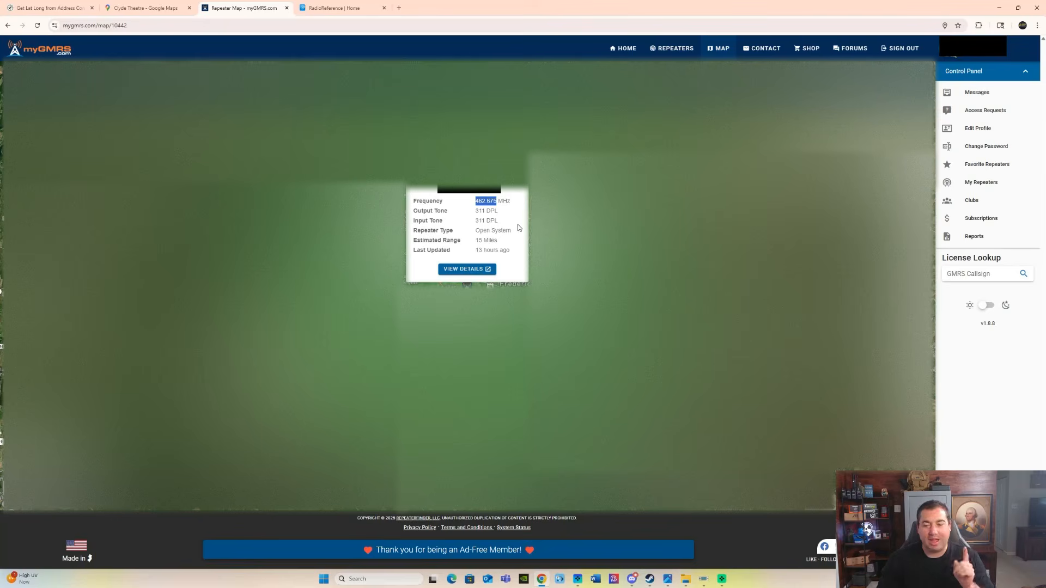
- Return to CHIRP, dismiss the RepeaterBook query, and enter 462.675000 as the frequency in row 50 of the radio's memory list
left_click(703, 579)
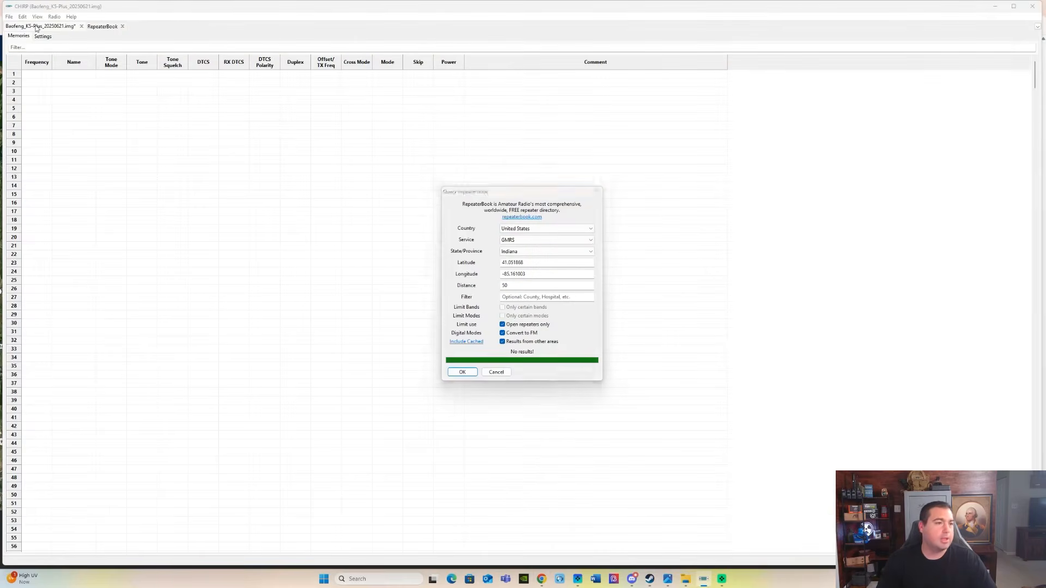
left_click(597, 192)
left_click(48, 27)
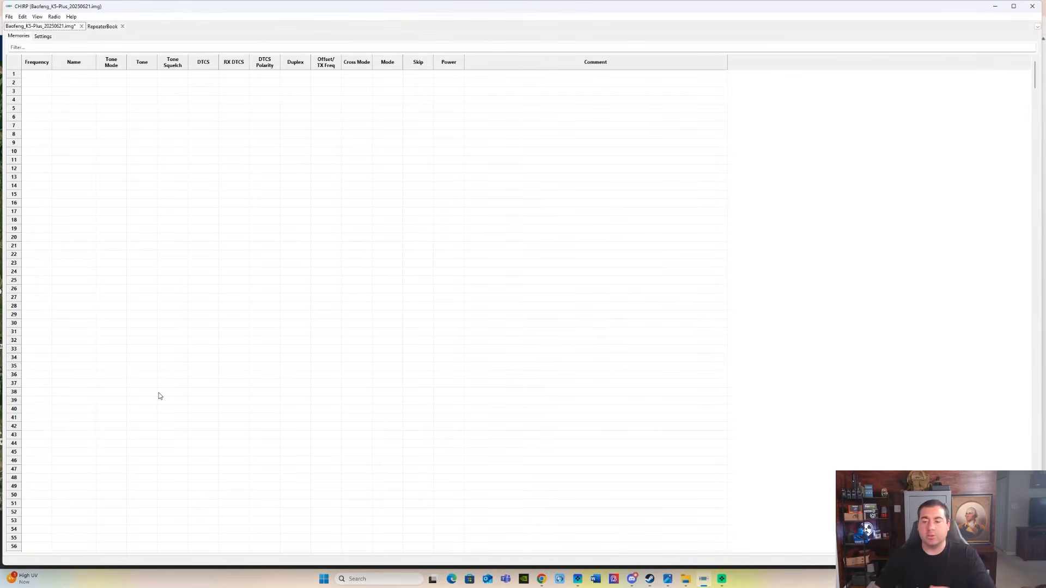
scroll(163, 388, "down", 5)
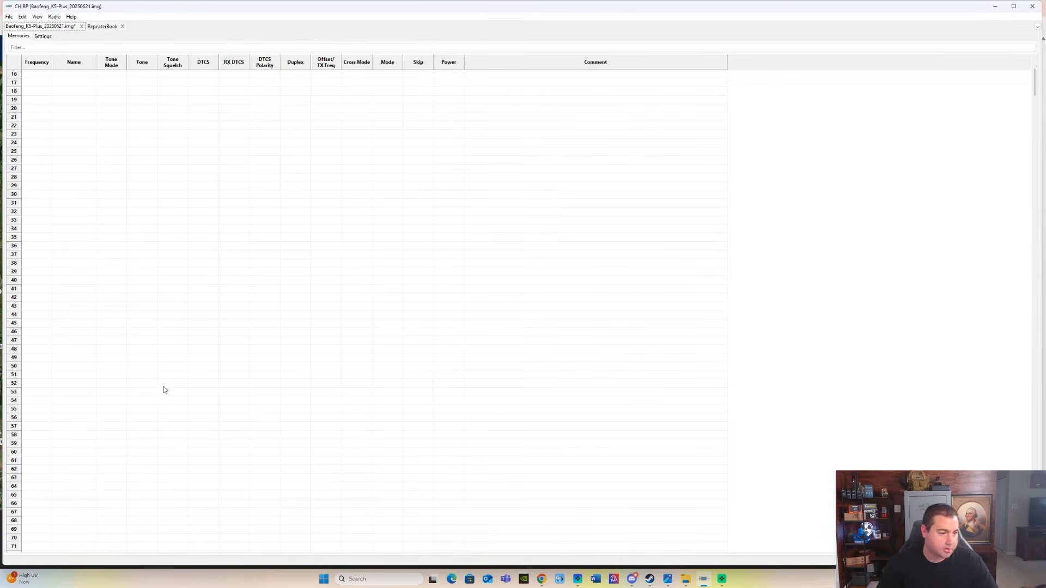
scroll(38, 346, "down", 1)
left_click(20, 329)
double_click(24, 329)
right_click(35, 332)
left_click(71, 363)
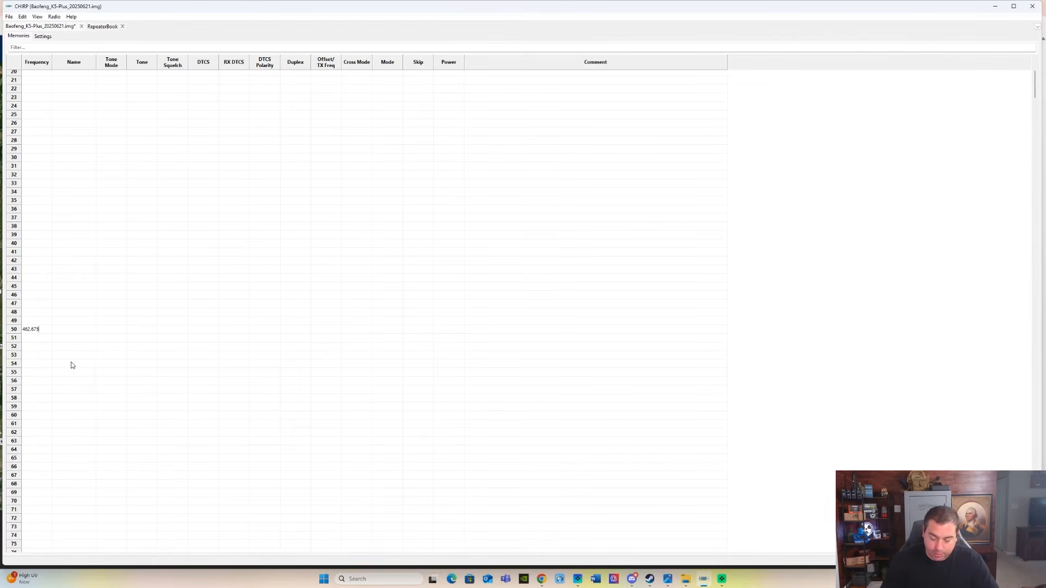
type("000")
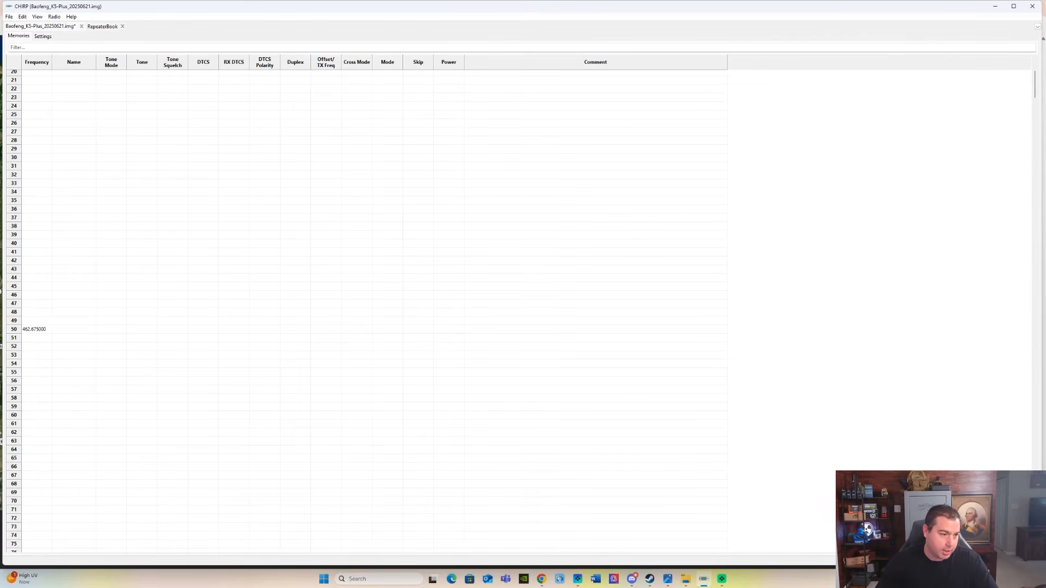
- Name the repeater in memory row 50 "MY RPT"
left_click(69, 329)
left_click(64, 330)
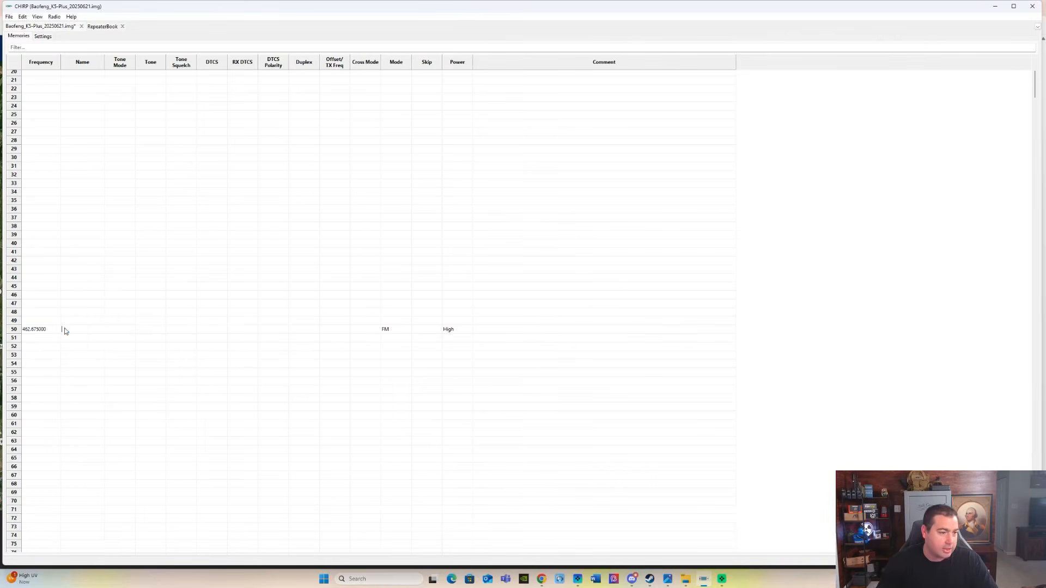
type("MY")
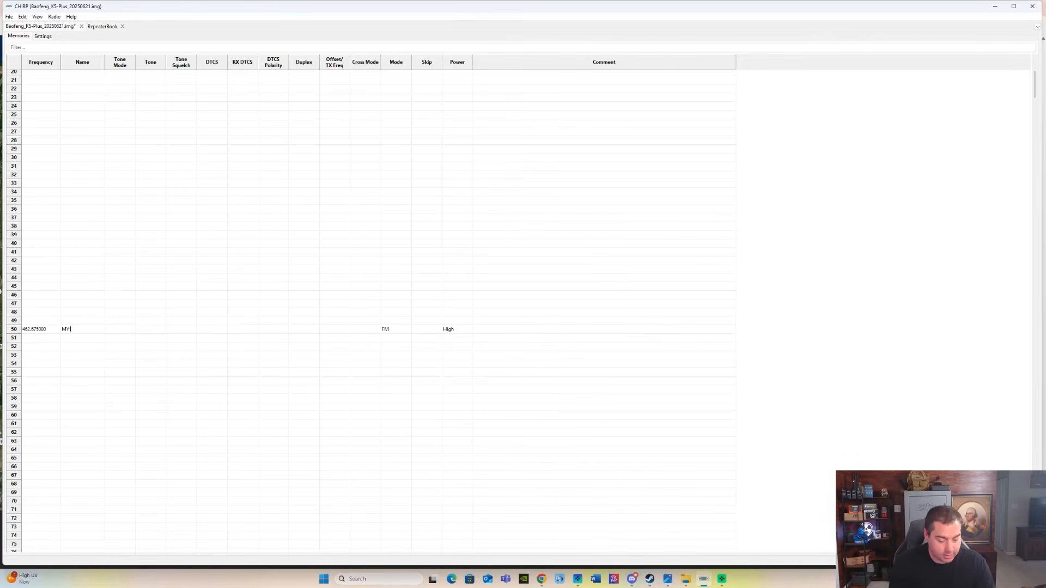
type(" RPT")
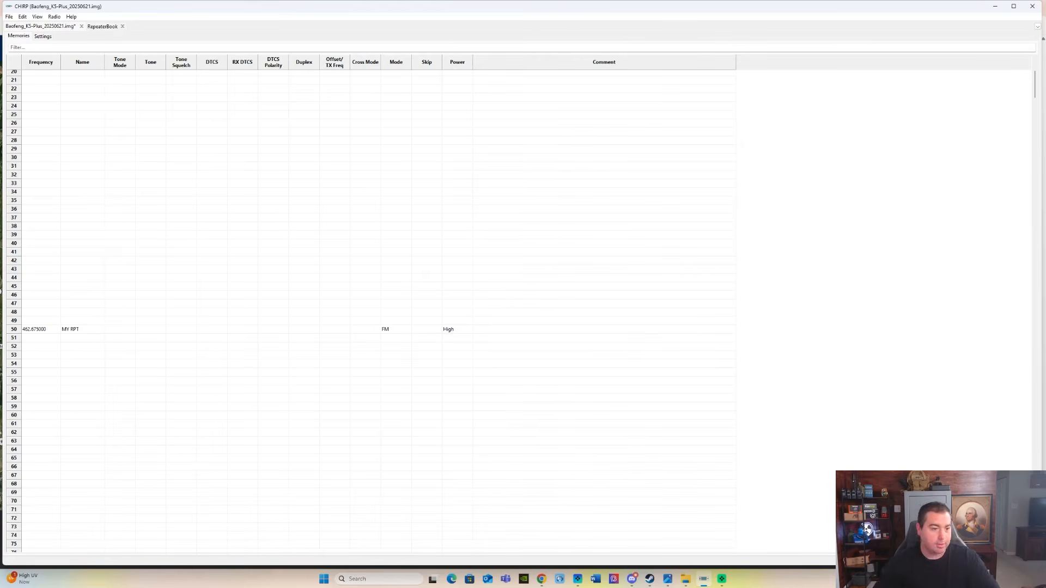
- Set the tone mode of the MY RPT memory in row 50 to DTCS
left_click(123, 330)
left_click(122, 330)
left_click(126, 329)
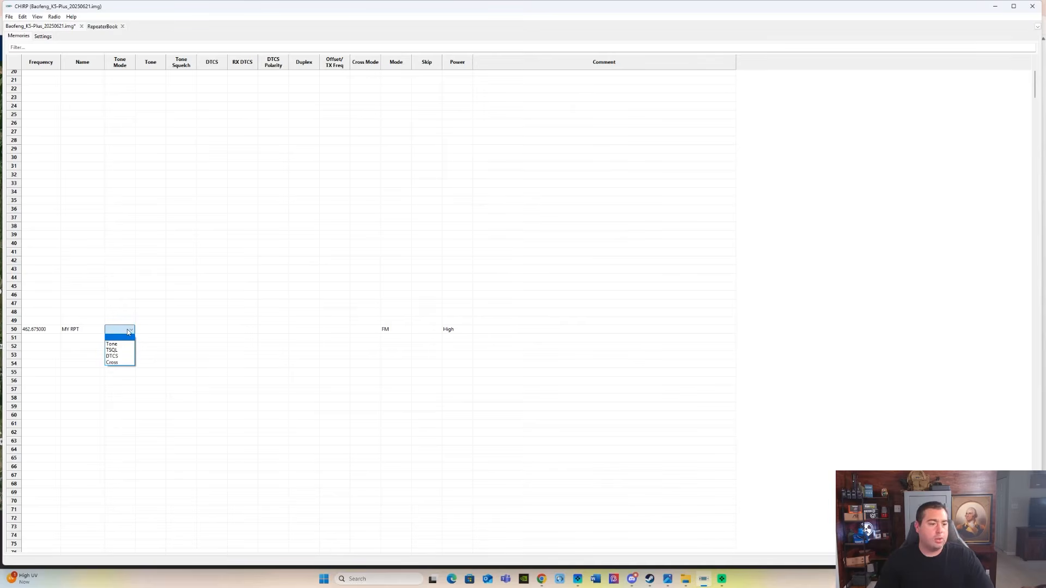
left_click(125, 356)
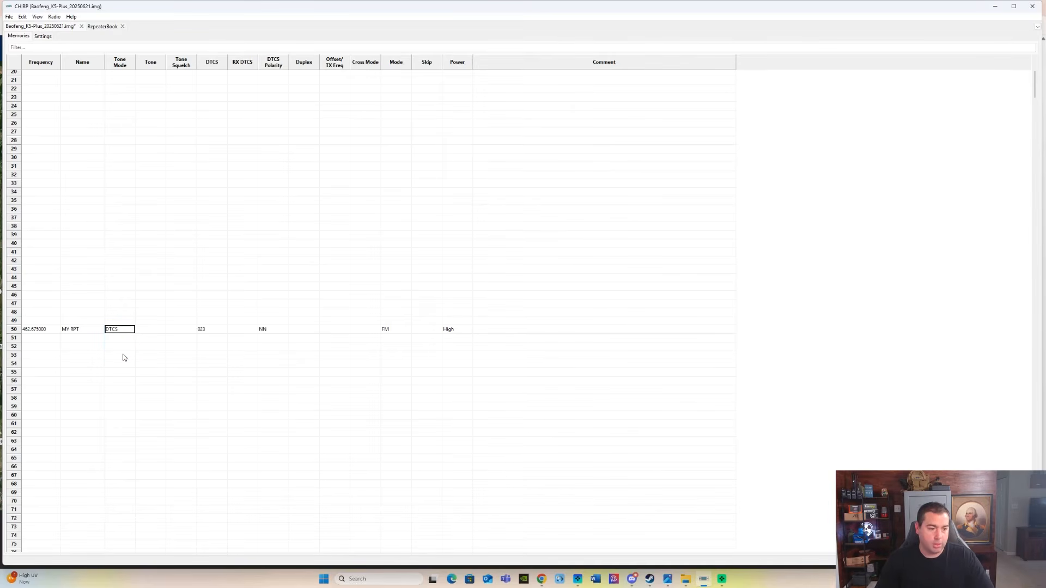
- Set the DTCS code of the MY RPT memory in row 50 to 311
left_click(212, 331)
left_click(216, 331)
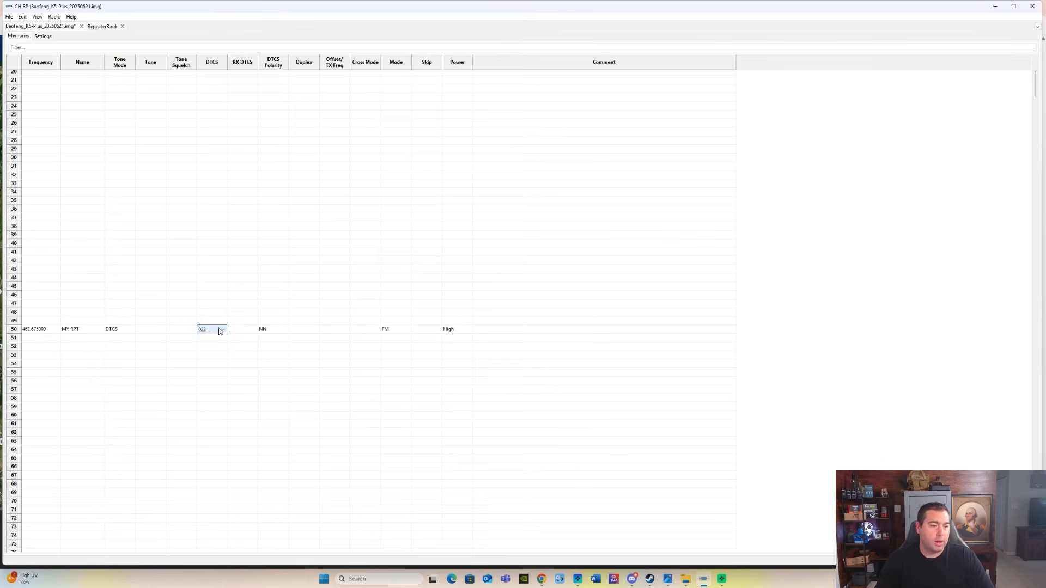
left_click(221, 331)
scroll(212, 425, "down", 8)
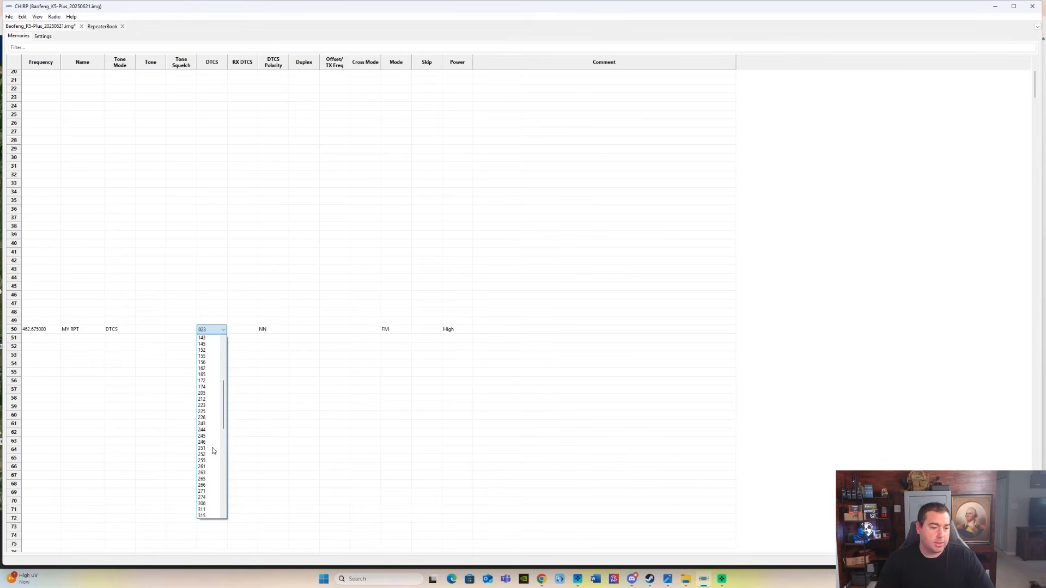
left_click(211, 509)
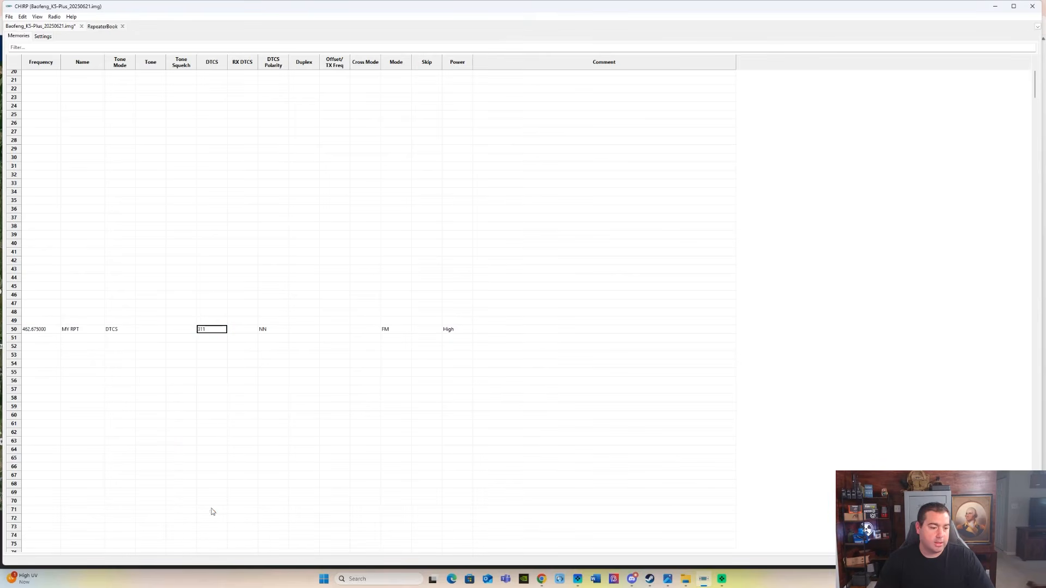
- Recheck the repeater's tones on the myGMRS map, and set the duplex of the MY RPT memory in CHIRP to +
left_click(545, 578)
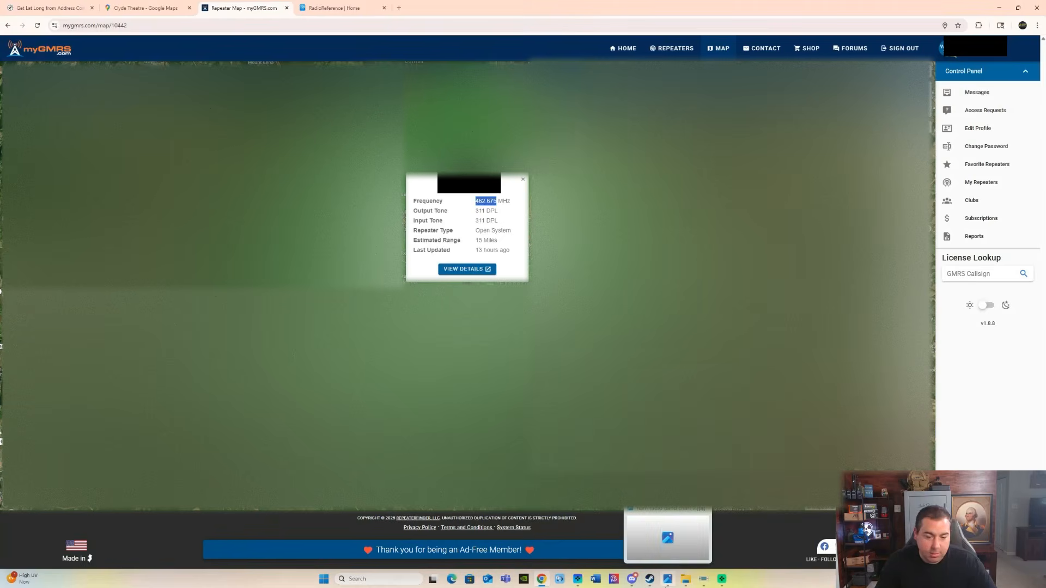
mouse_move(548, 587)
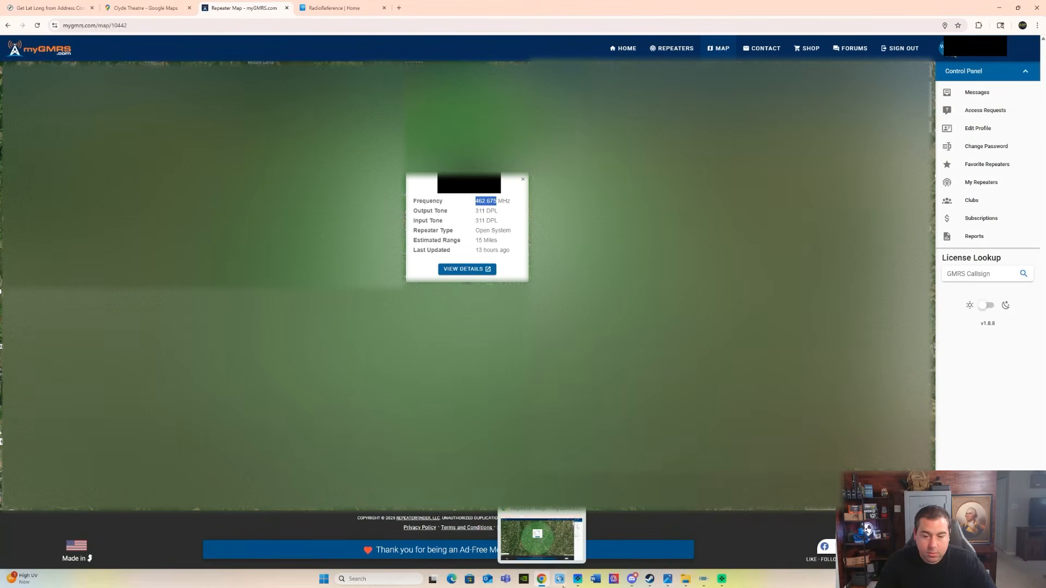
left_click(703, 579)
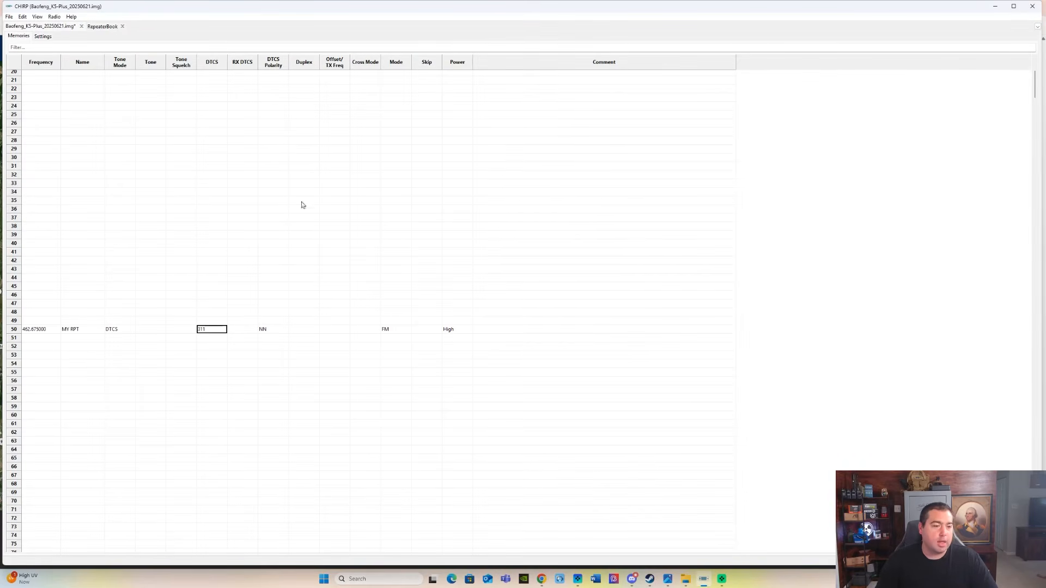
left_click(311, 330)
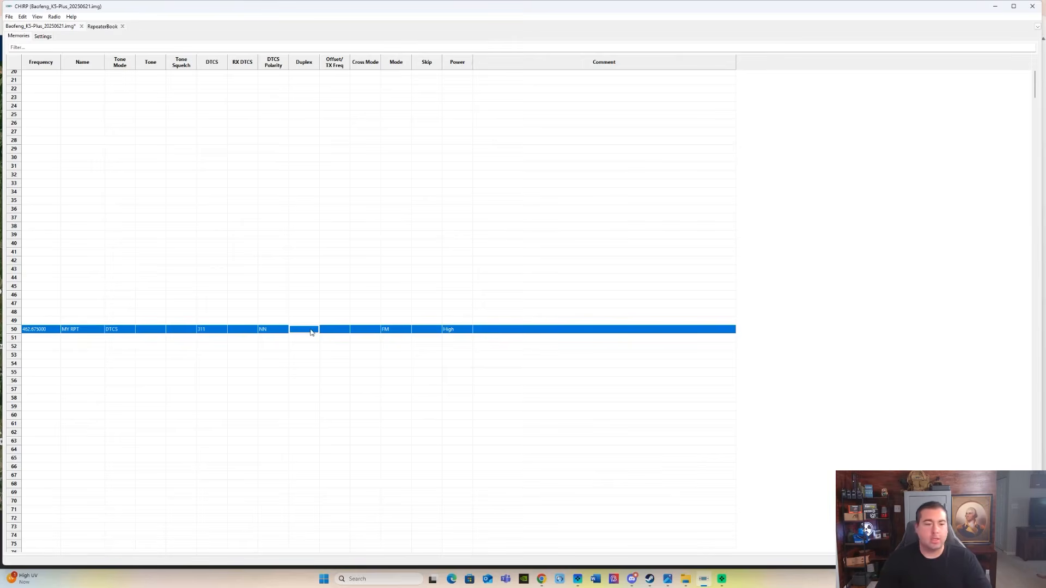
left_click(311, 332)
left_click(311, 332)
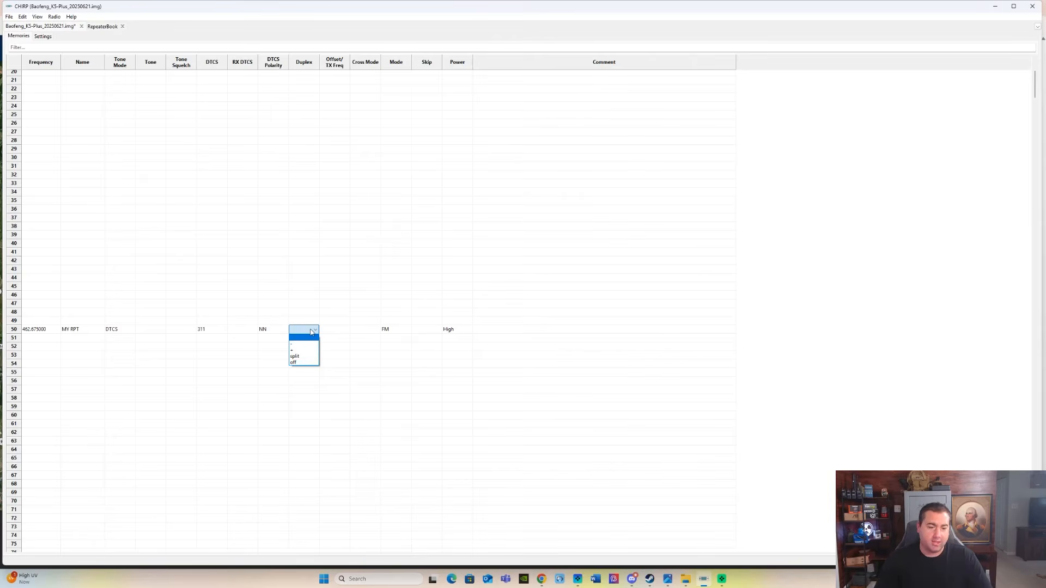
left_click(301, 351)
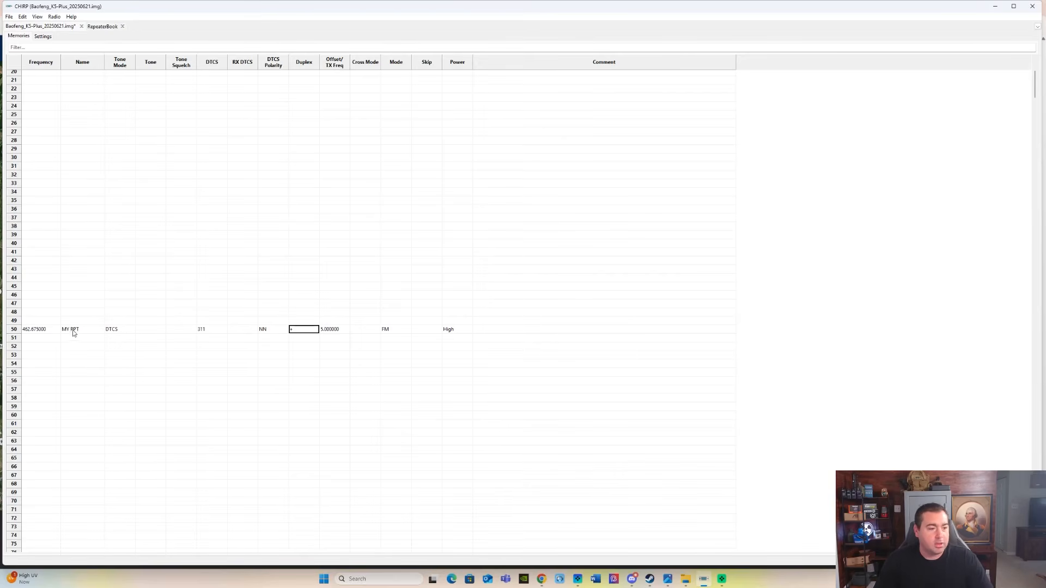
- Add a comment to the MY RPT memory in row 50 saying whose repeater it is
left_click(28, 333)
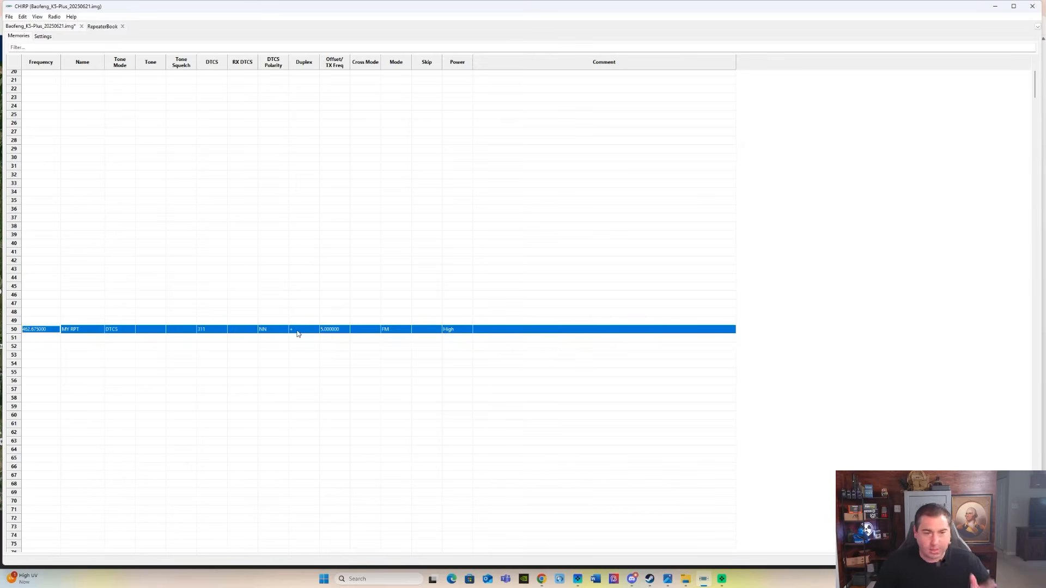
double_click(533, 333)
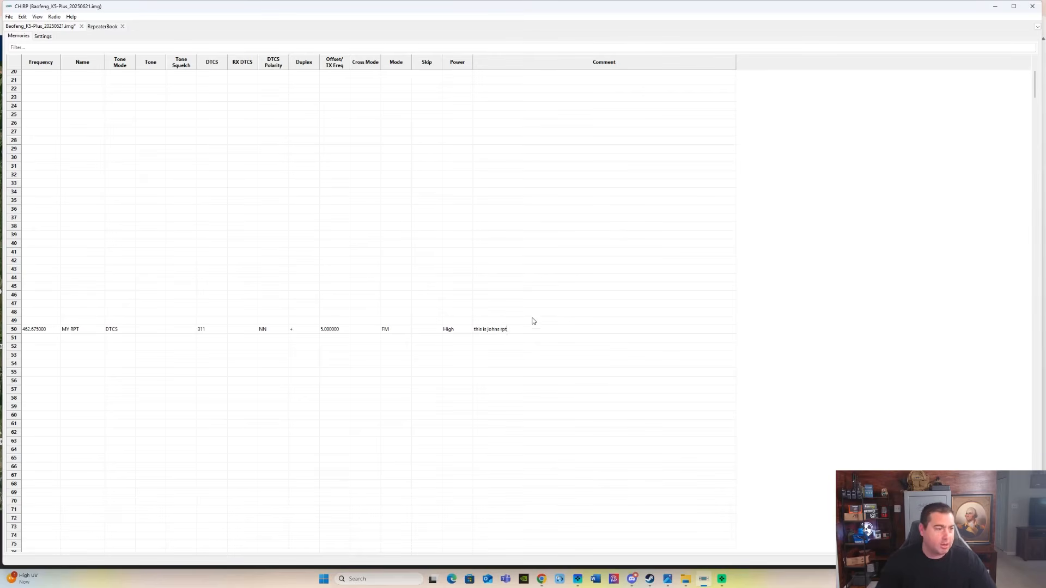
scroll(334, 297, "up", 6)
scroll(333, 297, "up", 1)
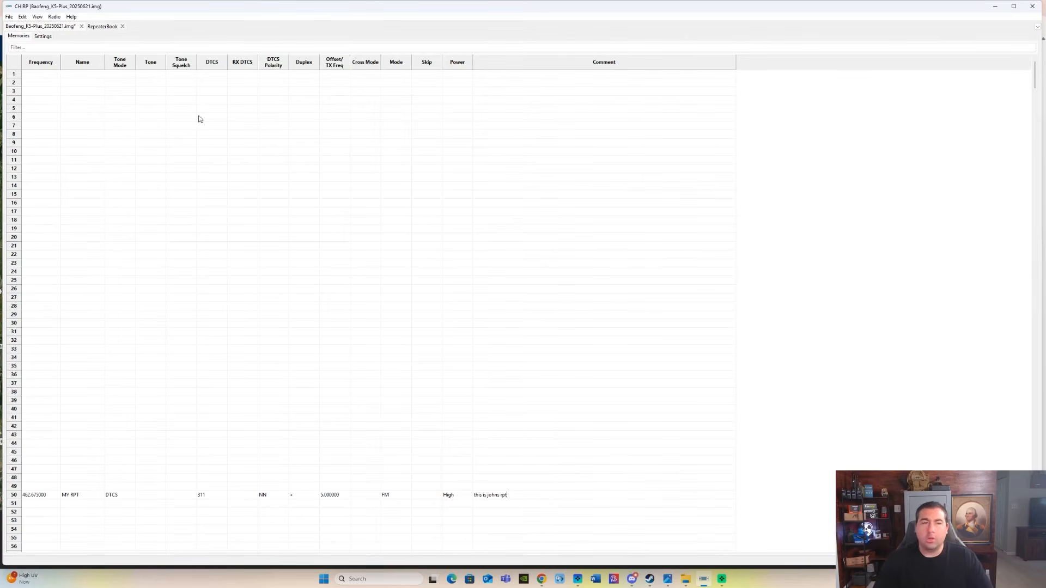
- Start a query for the radio using RadioReference.com as the source
left_click(54, 17)
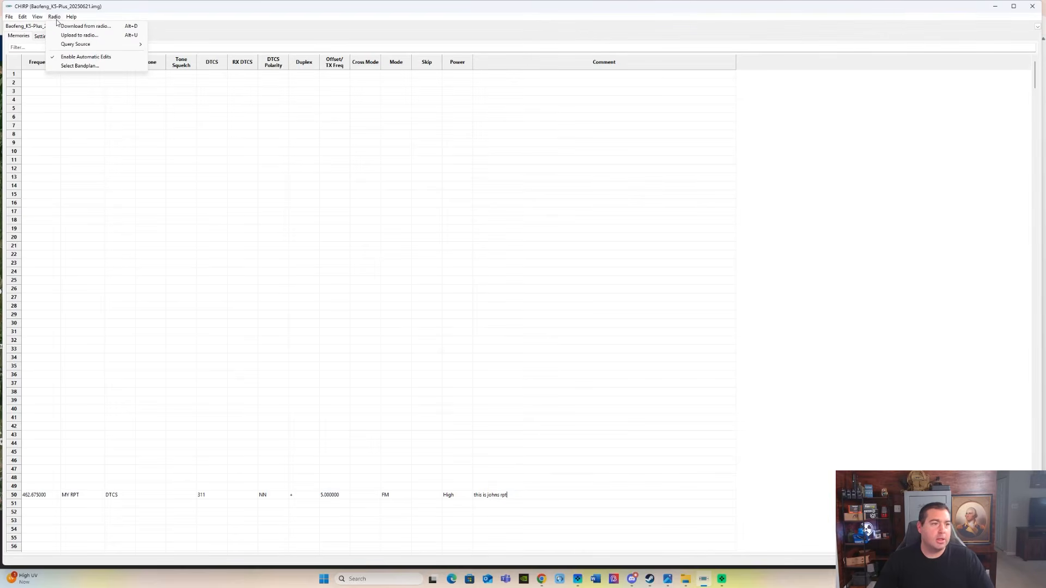
mouse_move(80, 48)
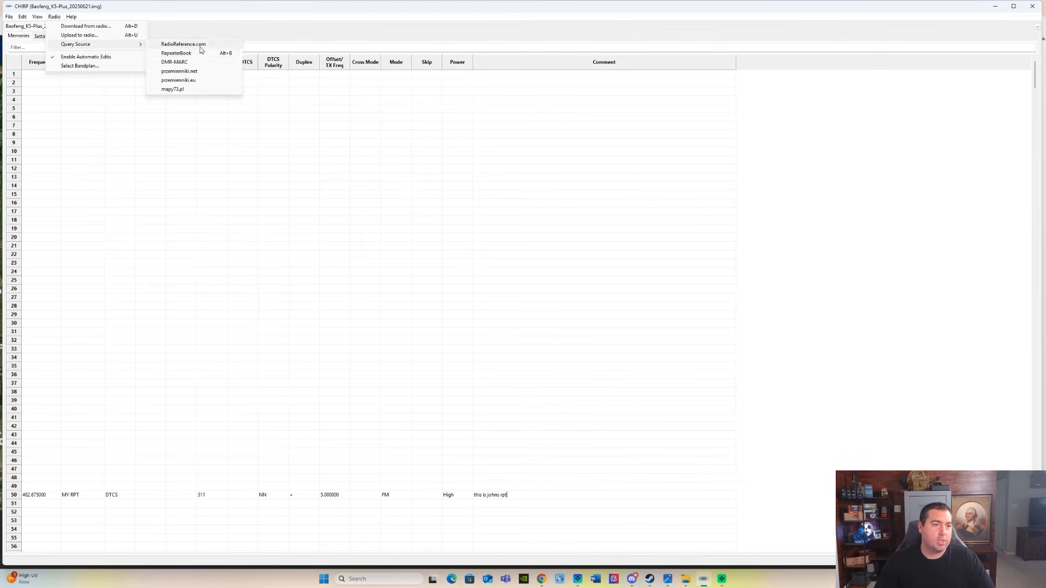
left_click(183, 44)
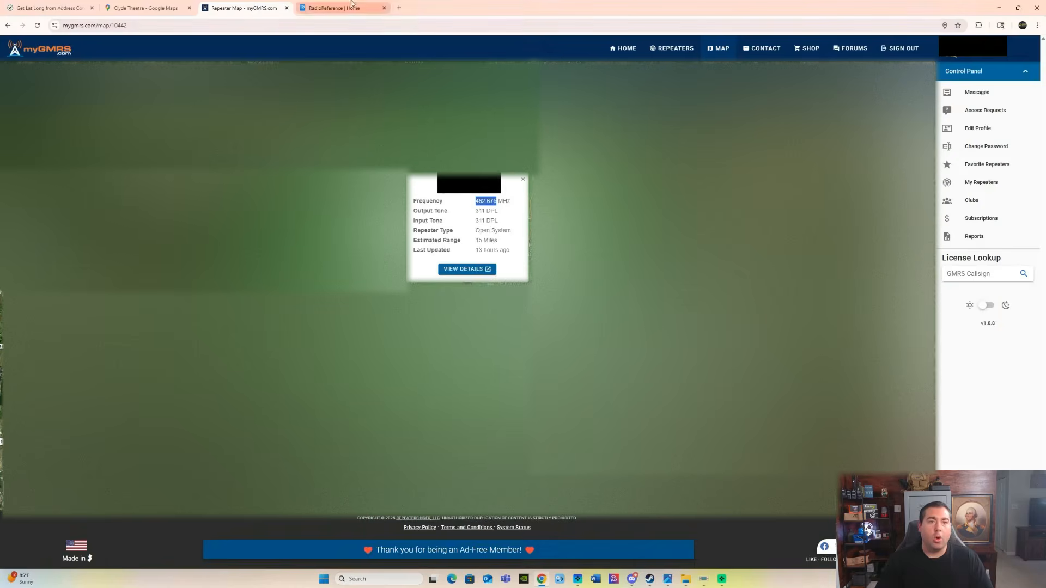
- Switch to the RadioReference site in the browser and open its RR Database to look over the home page
left_click(345, 8)
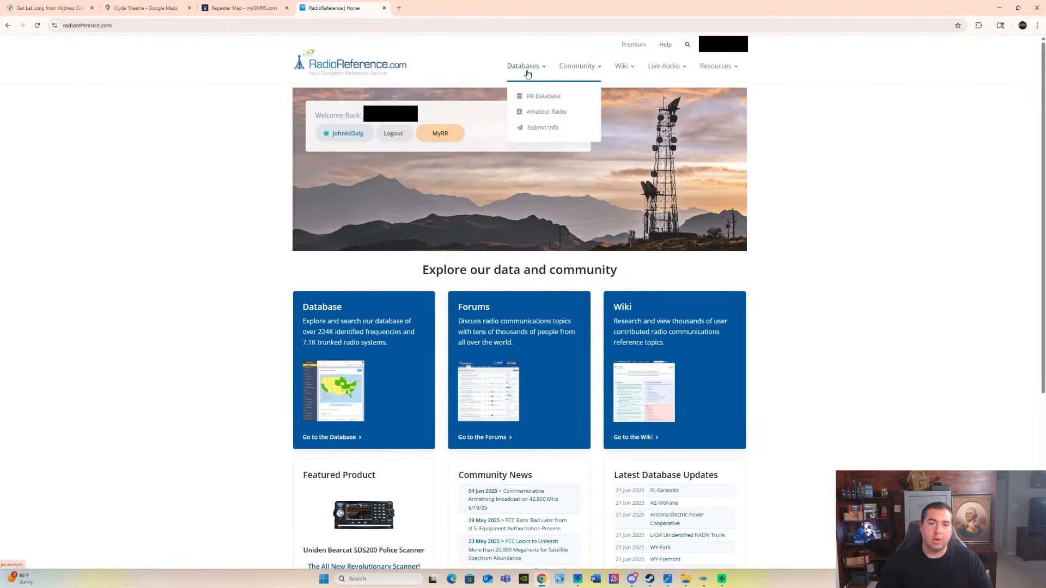
left_click(539, 98)
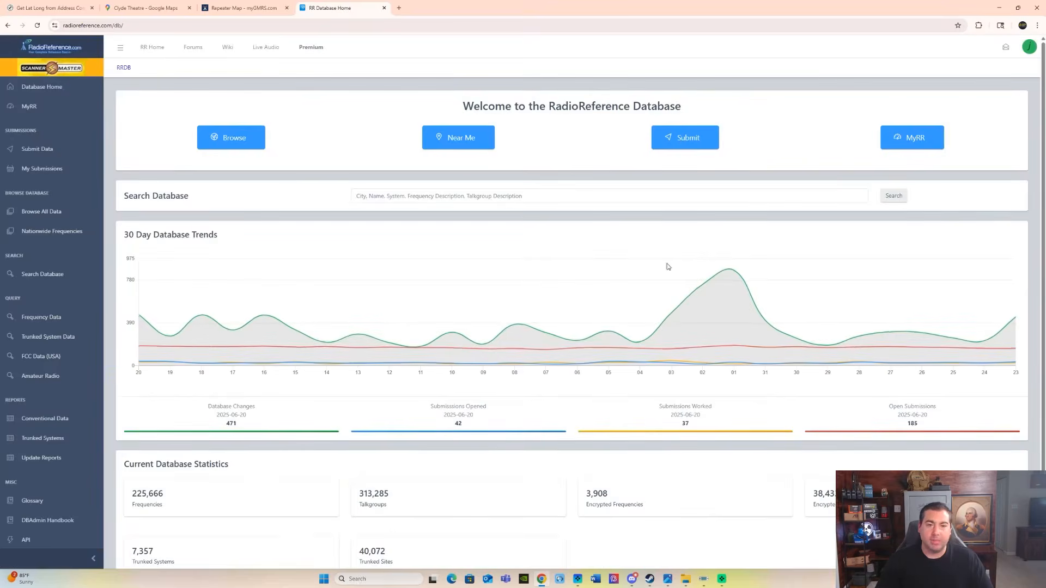
scroll(655, 266, "down", 1)
scroll(655, 265, "up", 1)
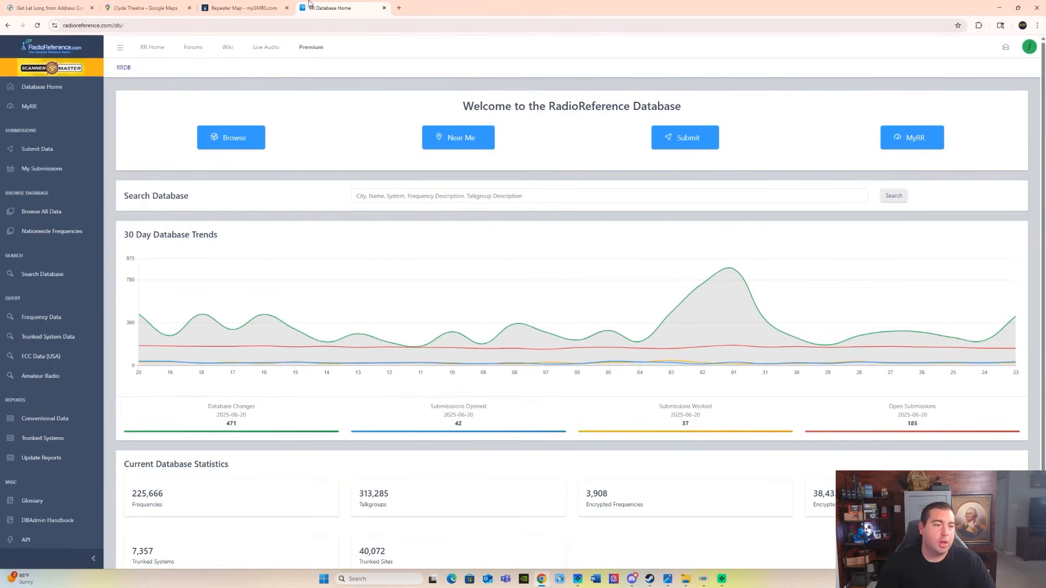
- Browse the RadioReference database to Allen County, Indiana, and find its Fire/EMS frequency list
left_click(237, 140)
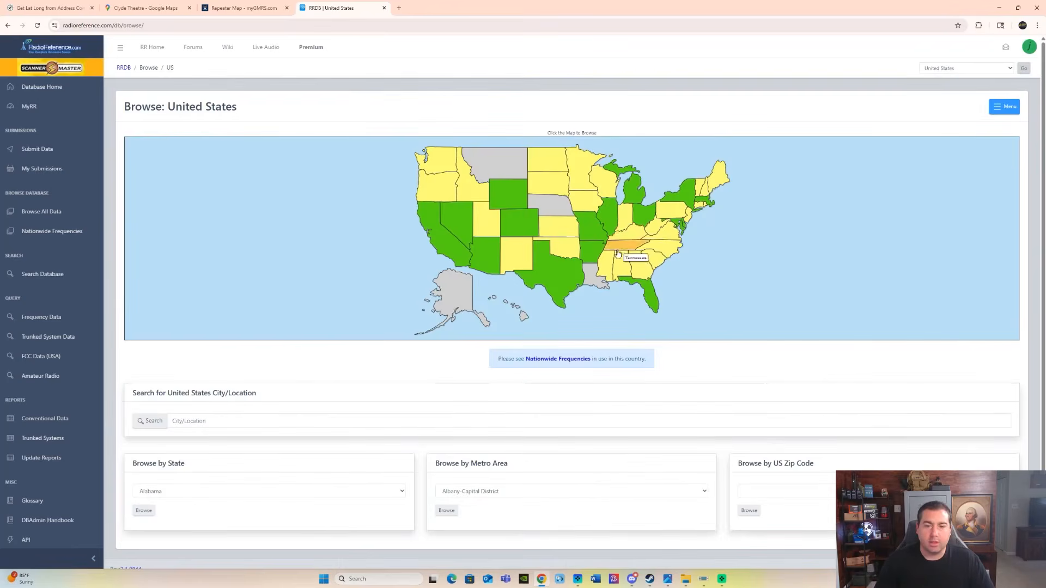
left_click(623, 217)
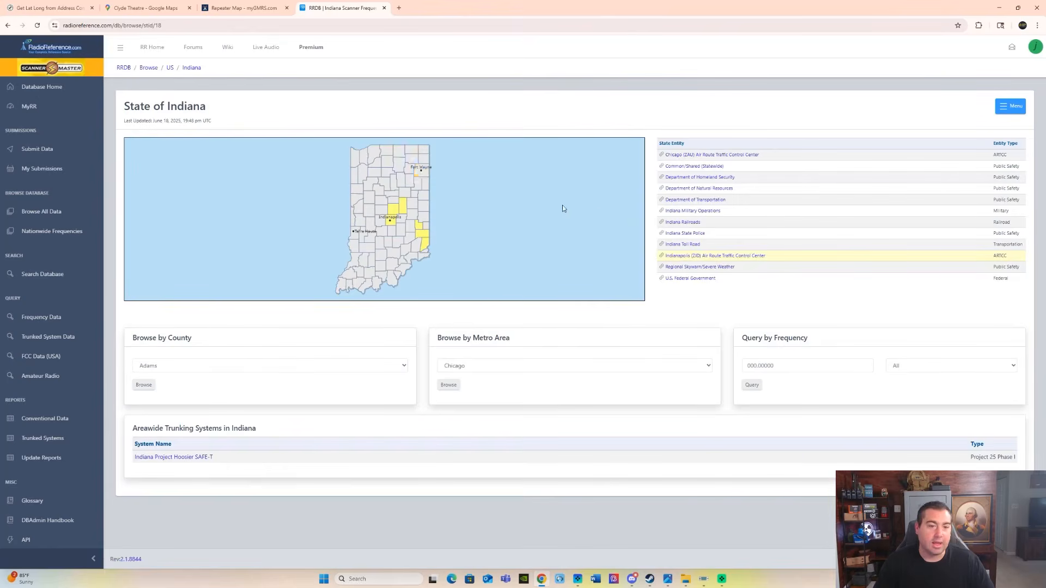
left_click(419, 173)
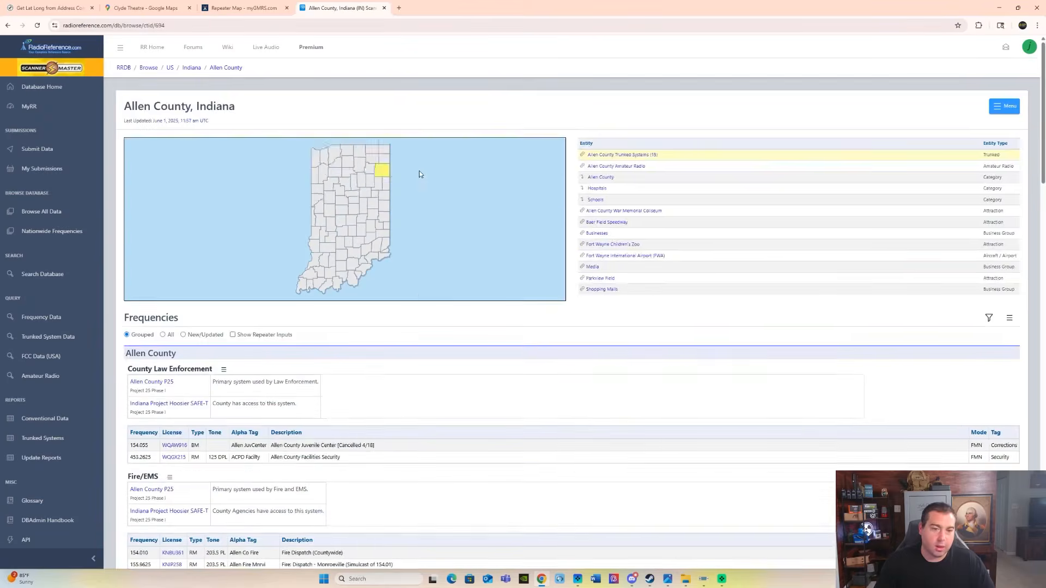
scroll(420, 171, "down", 3)
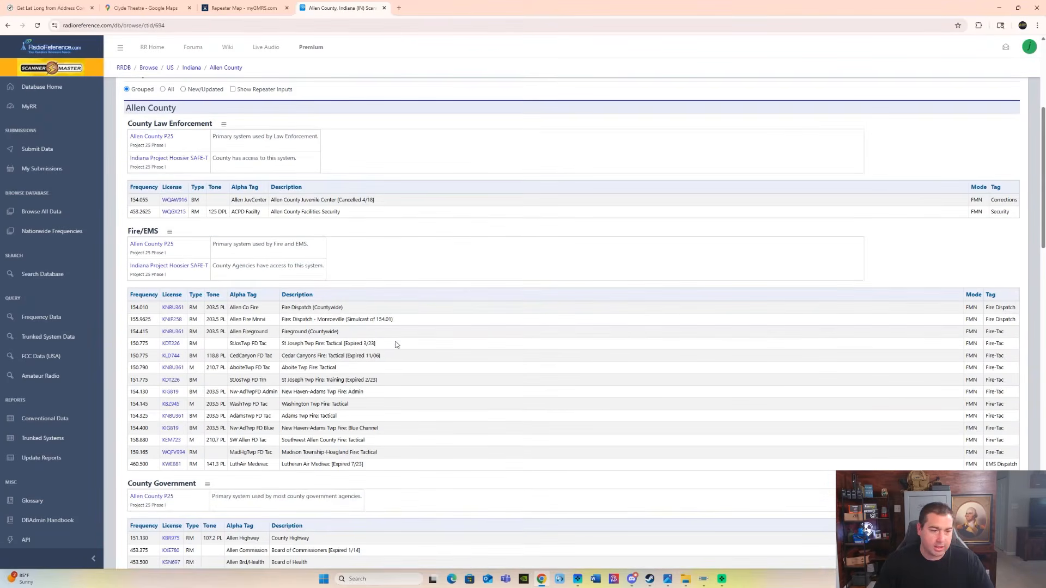
scroll(971, 327, "down", 2)
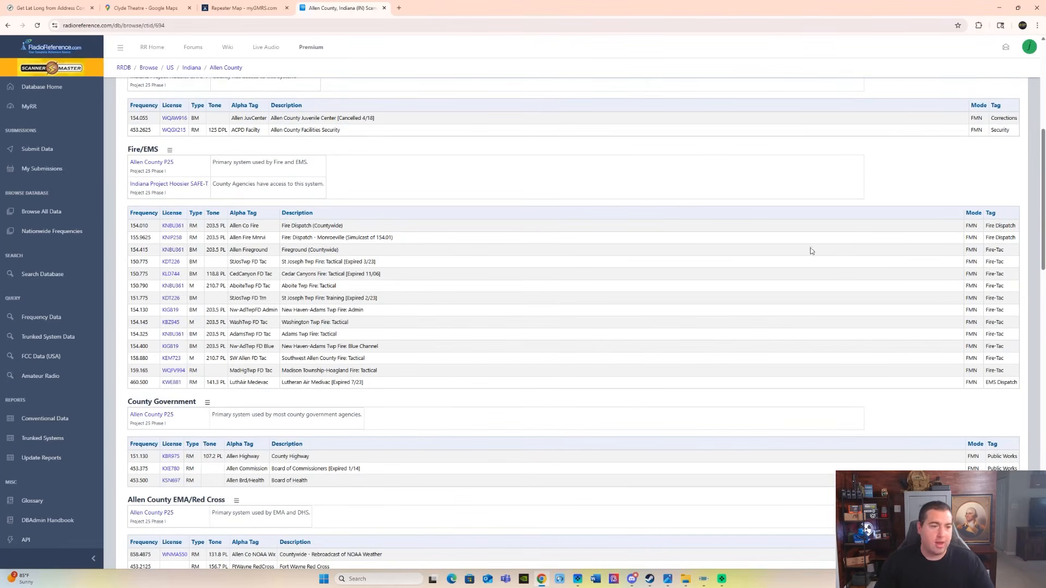
- Copy the 154.010 frequency of the countywide Fire Dispatch entry under Fire/EMS
left_click_drag(131, 225, 147, 228)
right_click(146, 233)
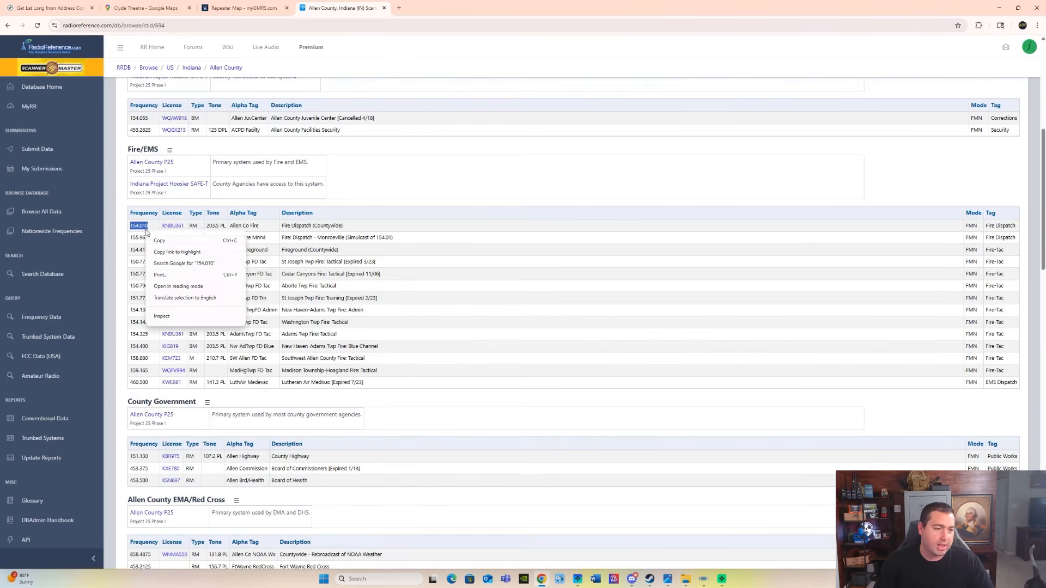
left_click(159, 240)
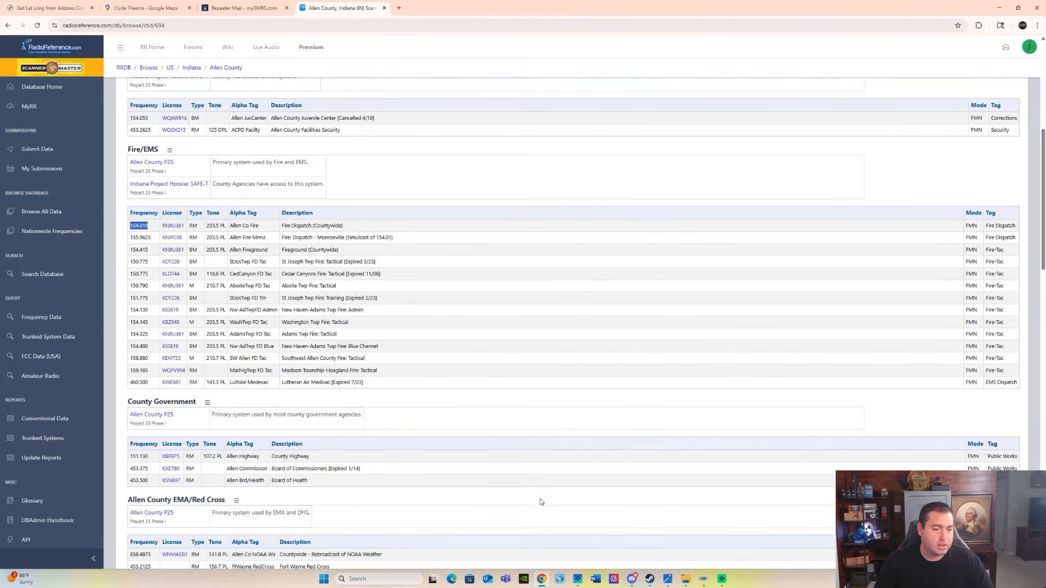
- Switch to CHIRP, dismiss the RadioReference query, and enter the copied frequency as 154.010000 in empty memory row 140
left_click(706, 582)
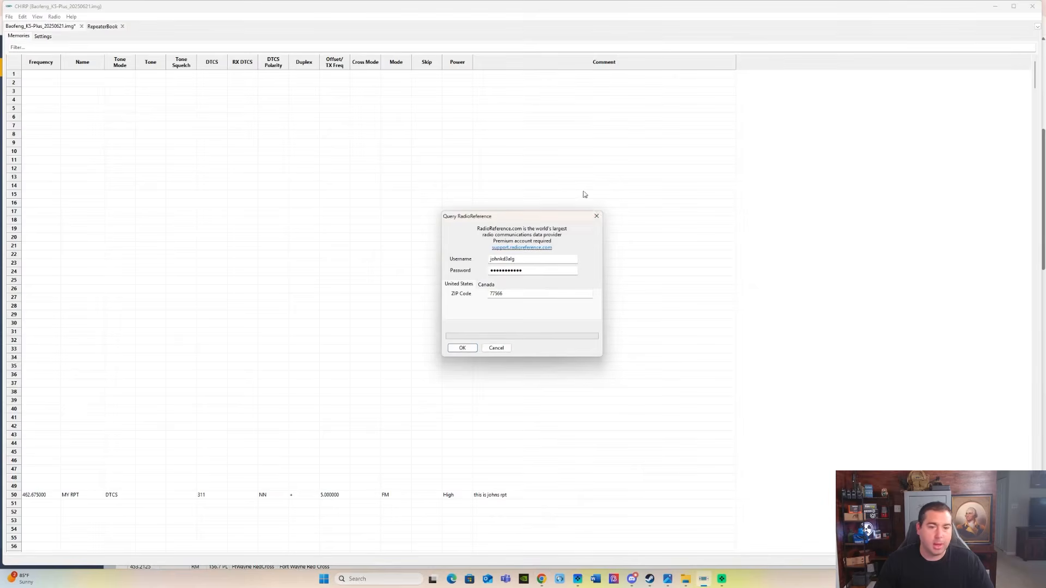
left_click(595, 216)
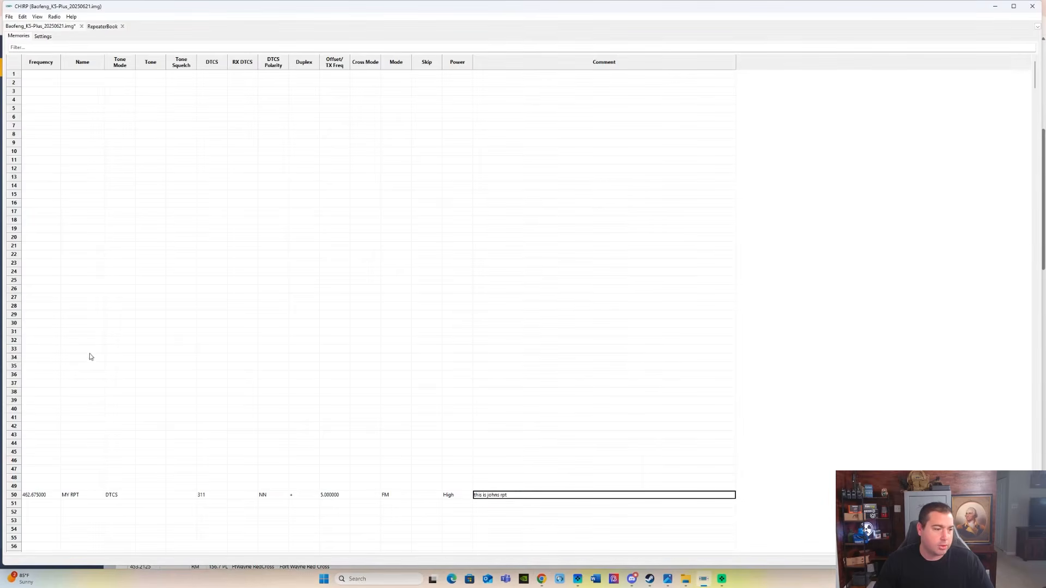
scroll(82, 370, "down", 9)
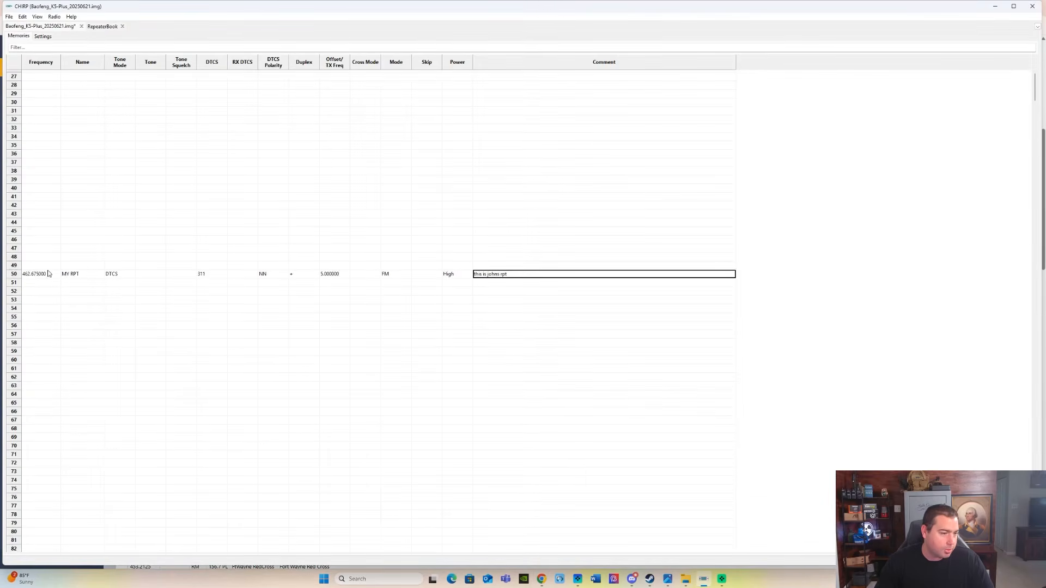
scroll(71, 397, "down", 20)
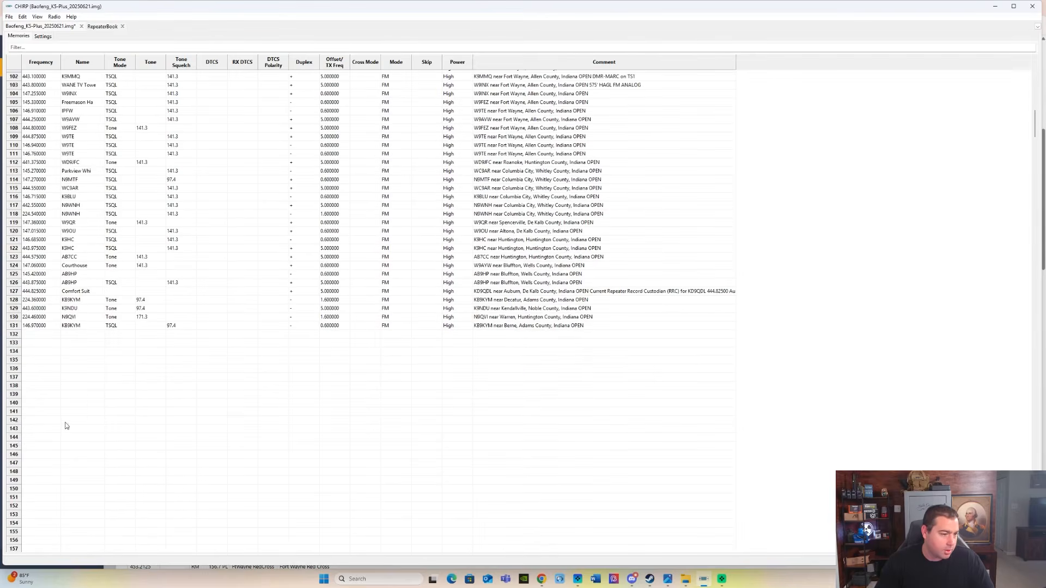
left_click(18, 405)
double_click(33, 404)
right_click(33, 404)
left_click(54, 440)
type("0000")
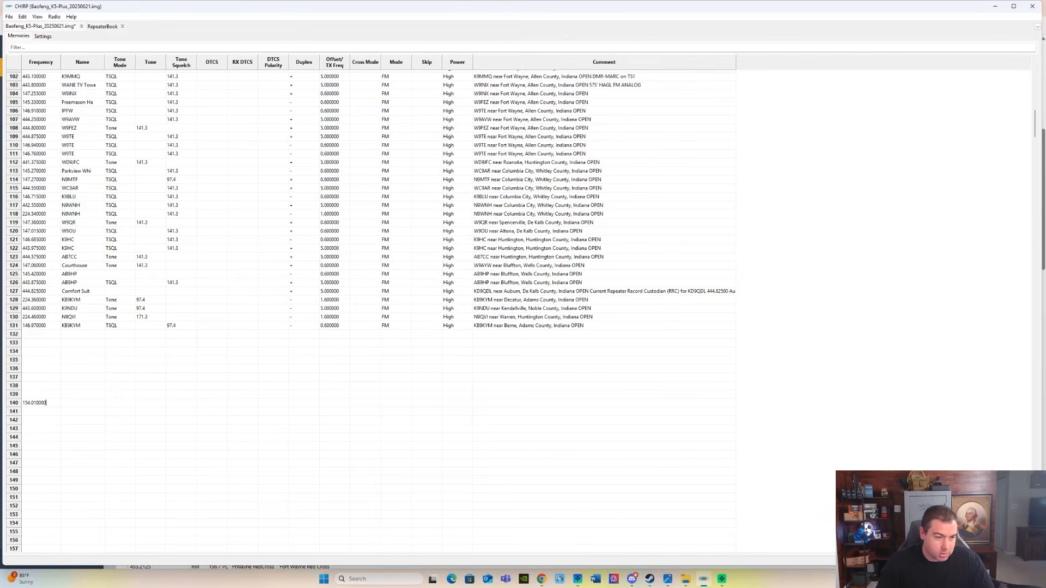
left_click(94, 407)
left_click(94, 407)
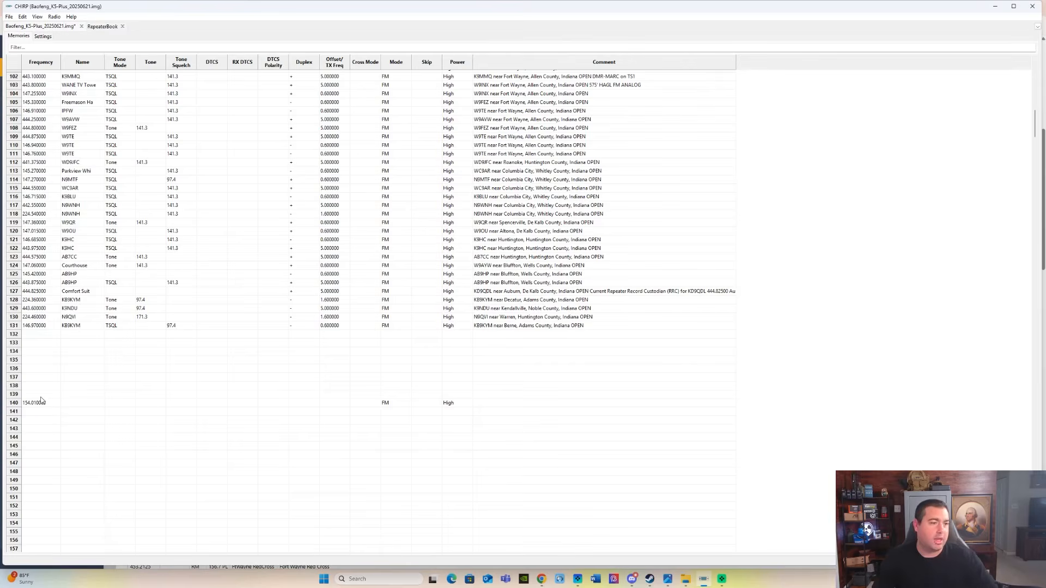
- Switch back to RadioReference in the browser and copy the words Fire Dispatch from the 154.010 entry's description
key("alt+Tab")
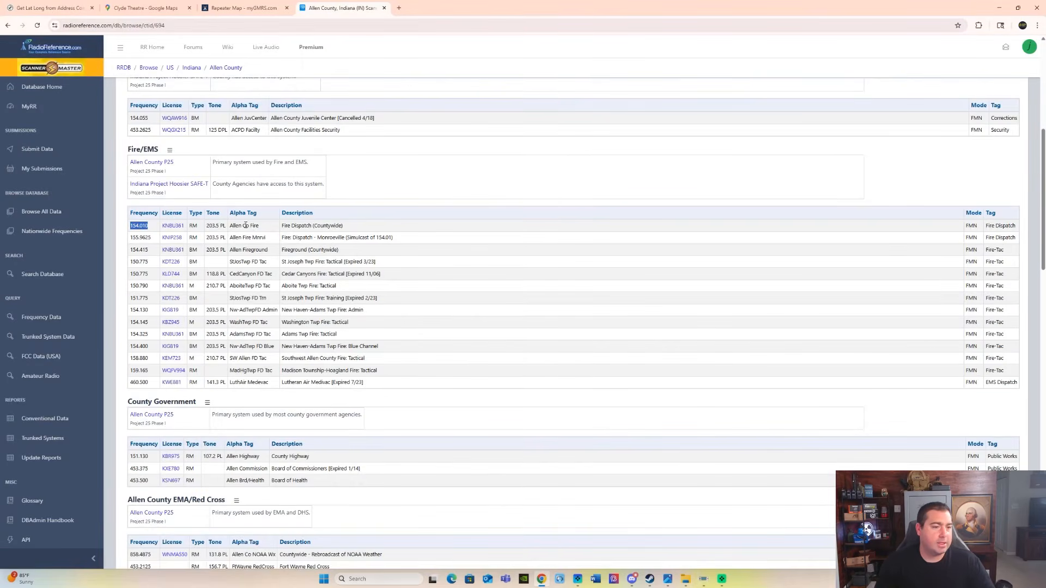
left_click_drag(230, 226, 309, 225)
left_click(288, 229)
right_click(308, 227)
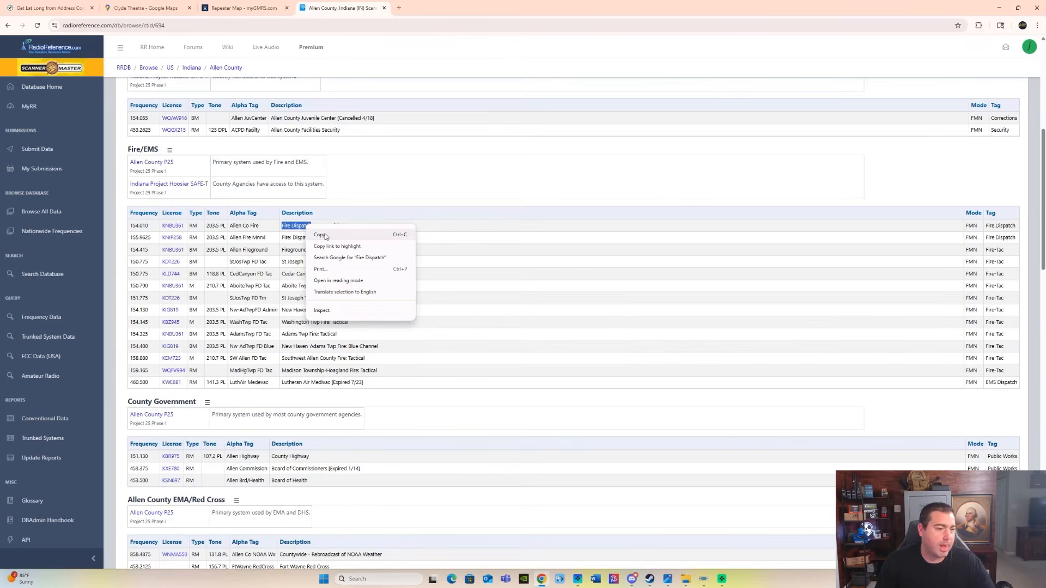
left_click(320, 235)
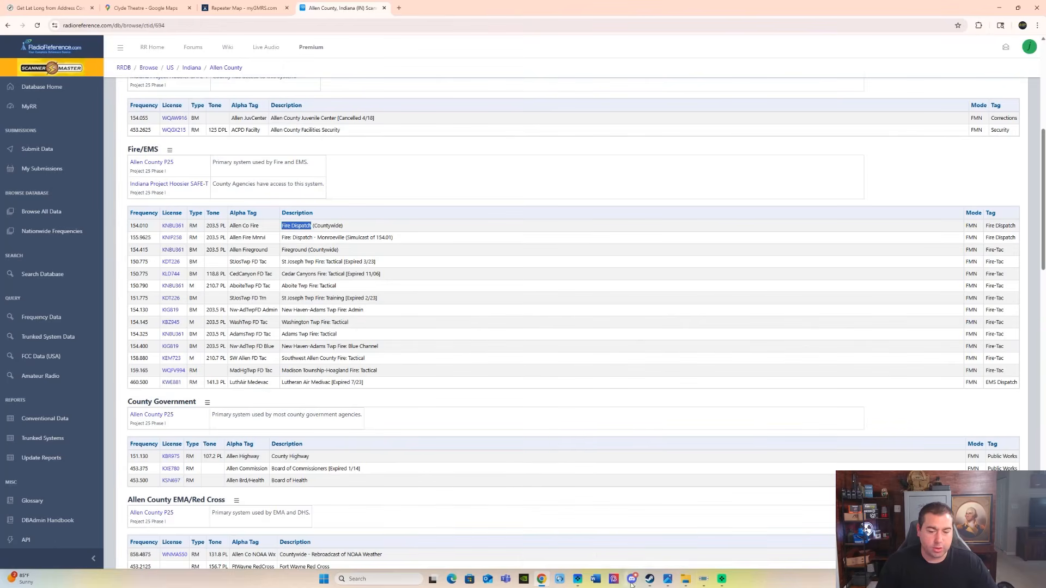
- Return to CHIRP and paste Fire Dispatch as the name of the memory in row 140
left_click(703, 578)
double_click(80, 404)
right_click(61, 405)
left_click(71, 403)
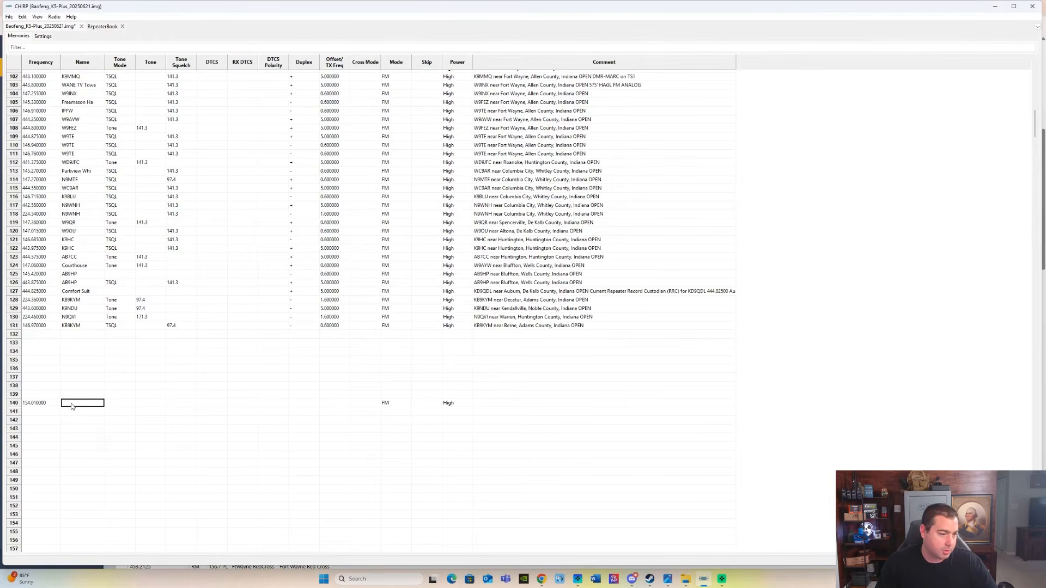
right_click(73, 404)
left_click(111, 439)
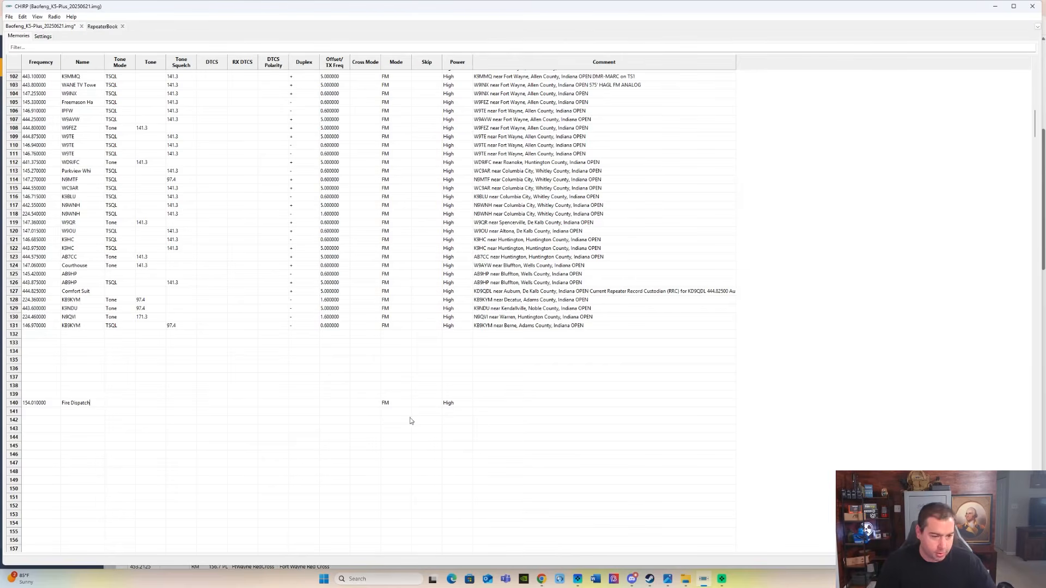
- Set the duplex of the Fire Dispatch memory in row 140 to off
scroll(84, 412, "down", 2)
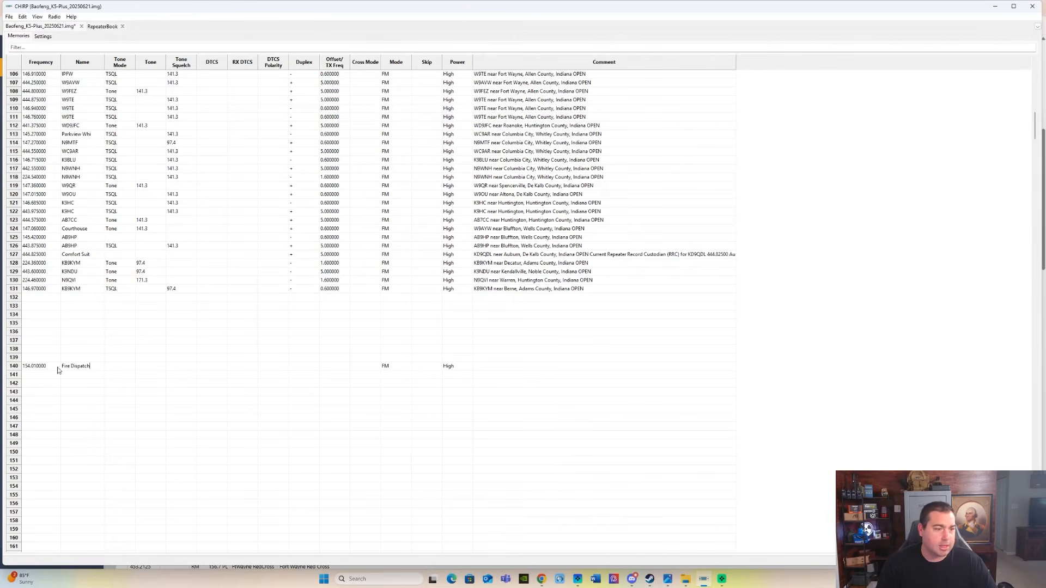
left_click(297, 368)
left_click(300, 370)
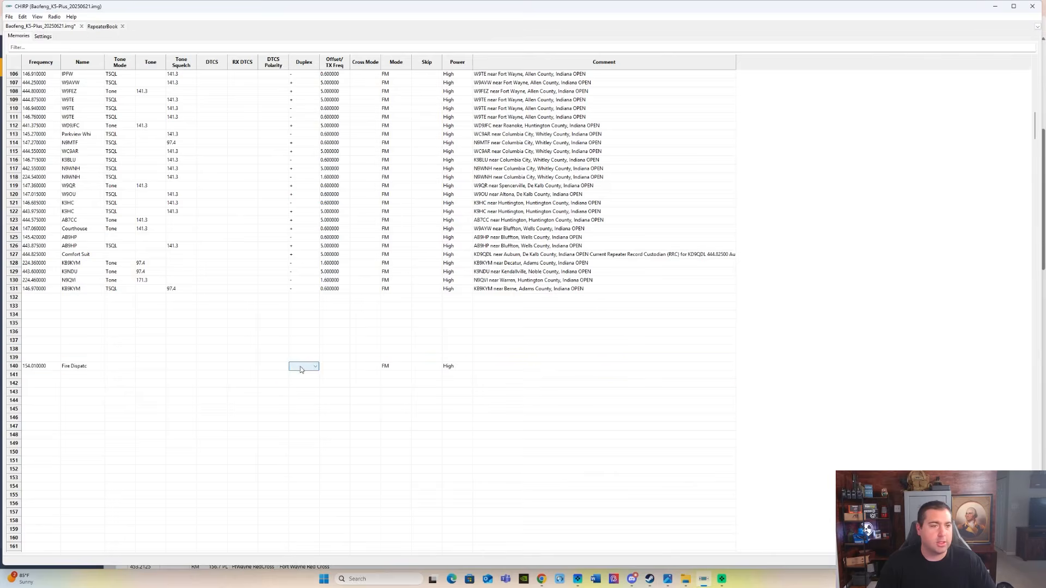
left_click(309, 370)
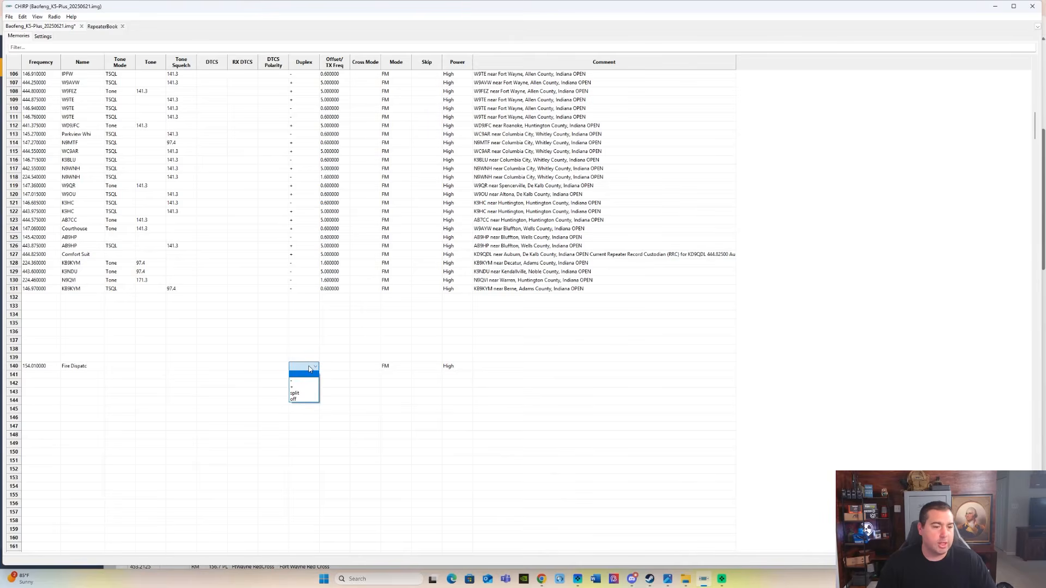
left_click(302, 399)
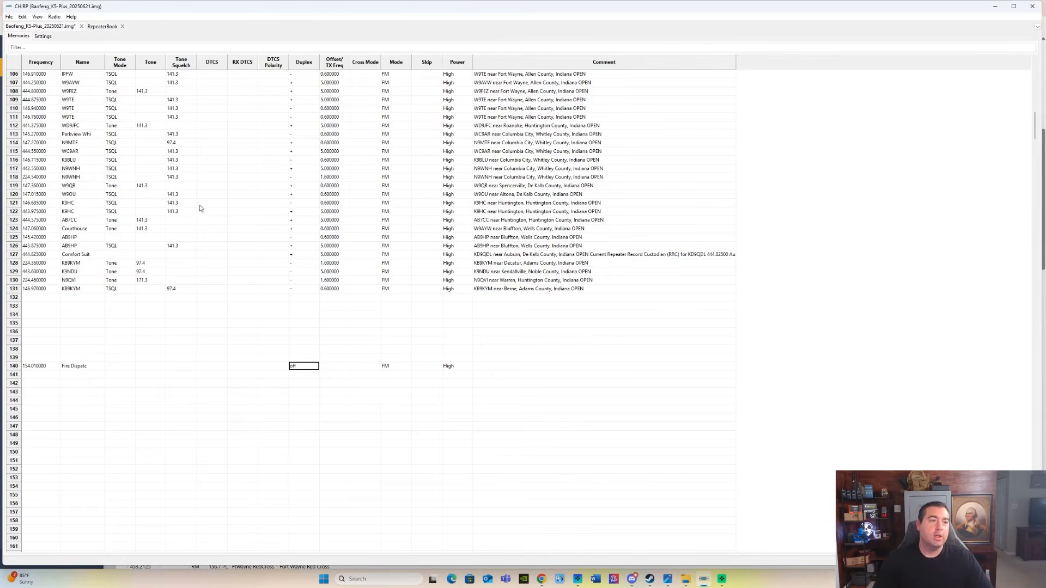
- Start a new RadioReference.com query from the RepeaterBook results and clear its ZIP code
left_click(103, 26)
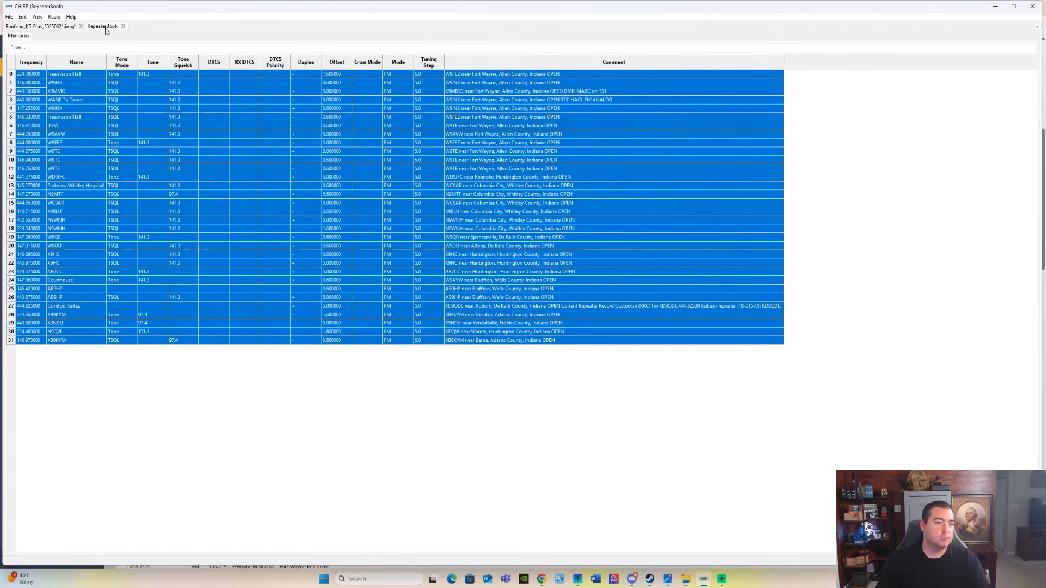
left_click(59, 17)
mouse_move(82, 48)
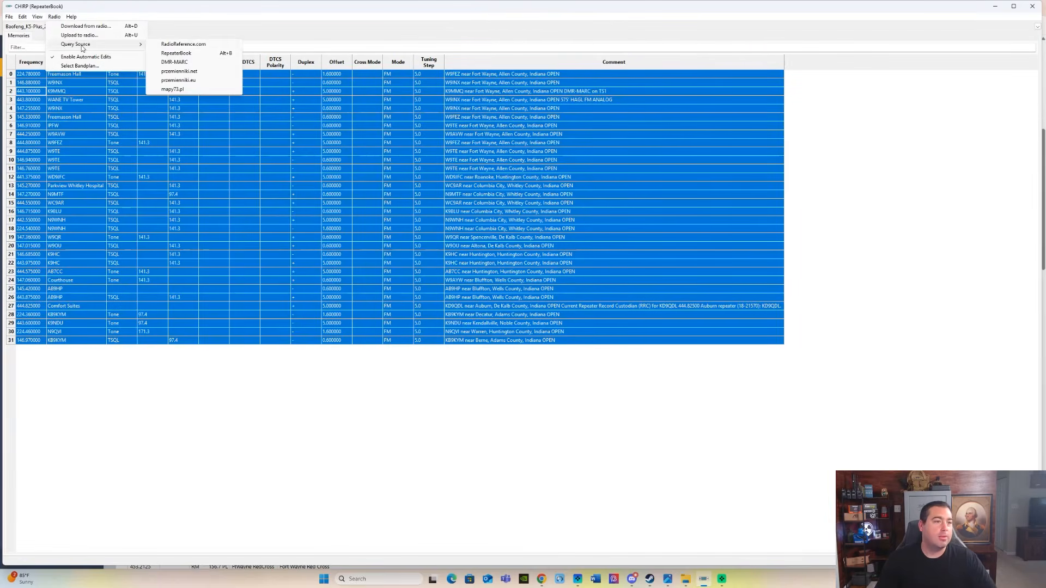
left_click(183, 44)
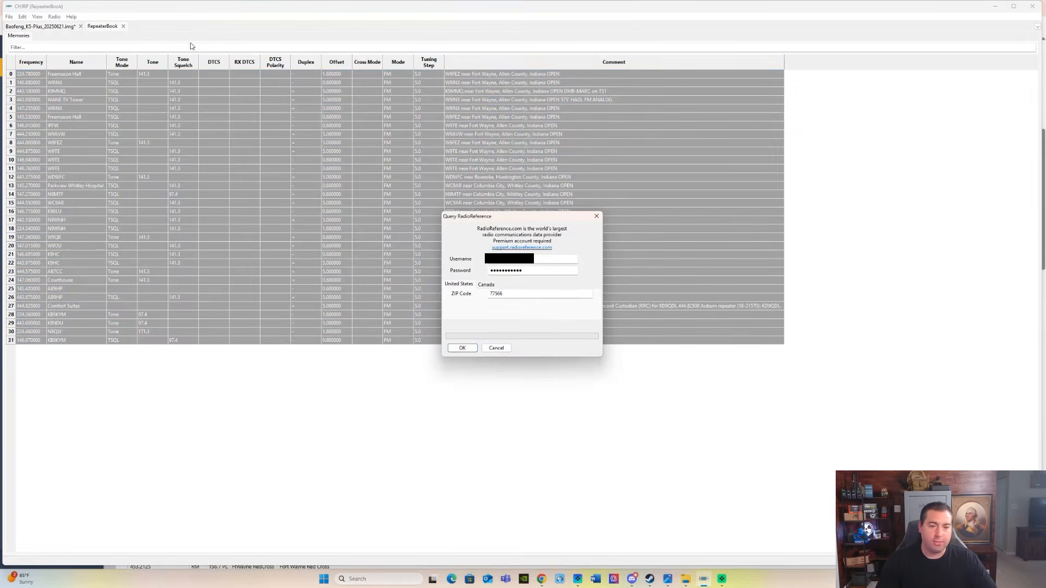
double_click(489, 295)
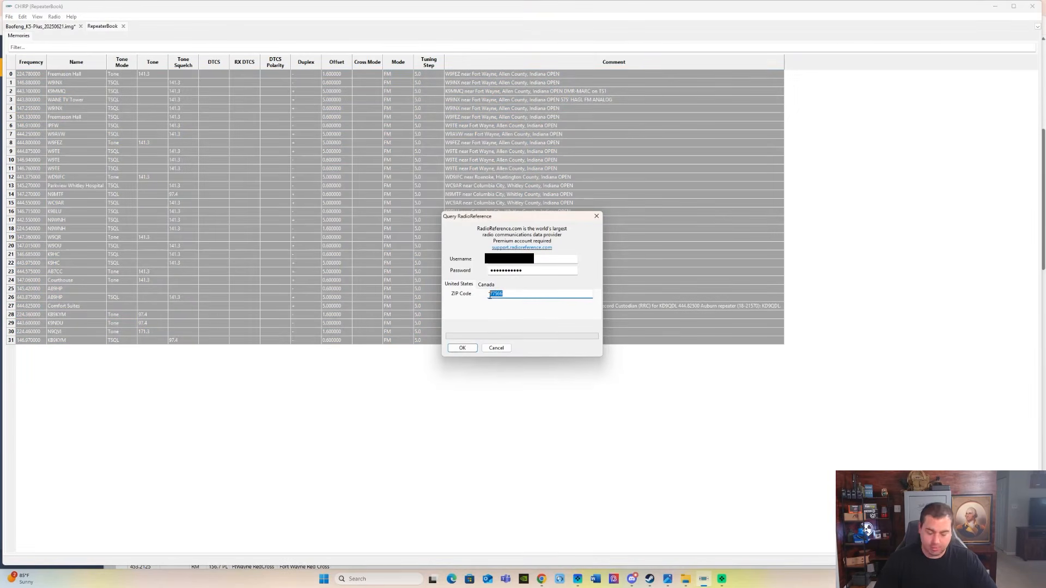
key("BackSpace")
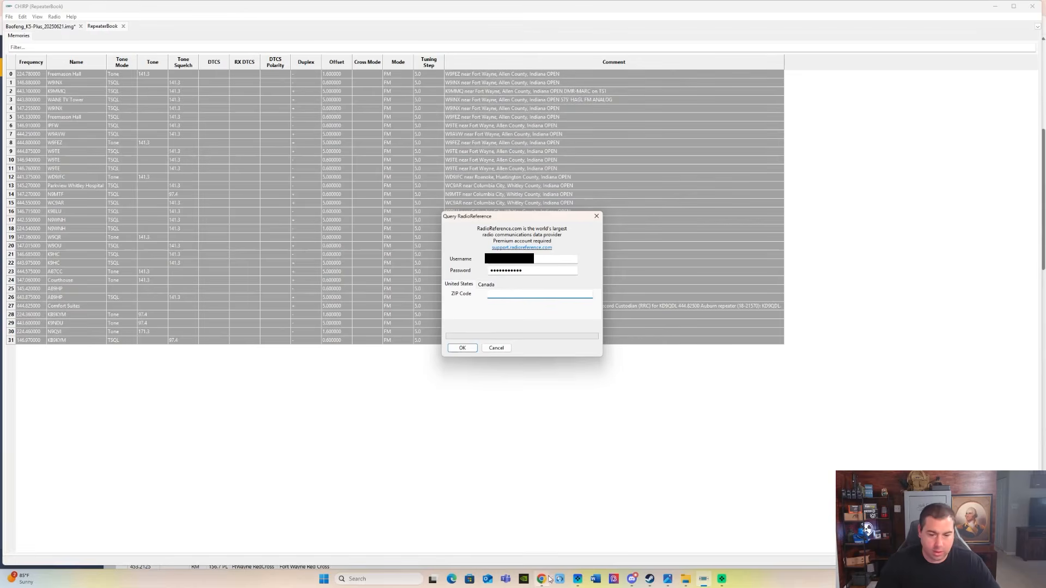
- Switch to the browser and look up the Clyde Theatre's ZIP code on Google Maps
mouse_move(542, 578)
left_click(548, 550)
scroll(545, 327, "up", 8)
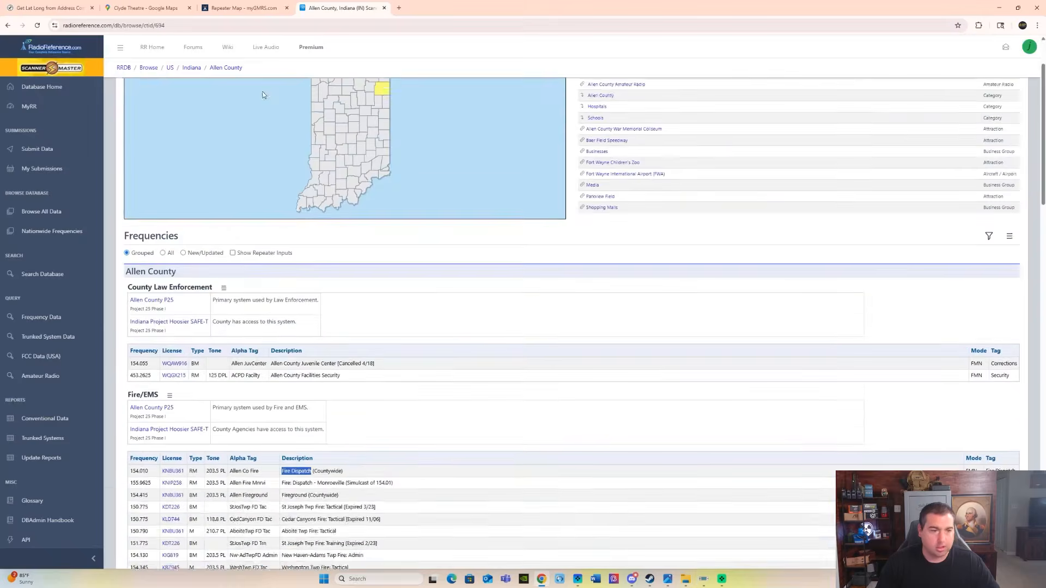
left_click(144, 7)
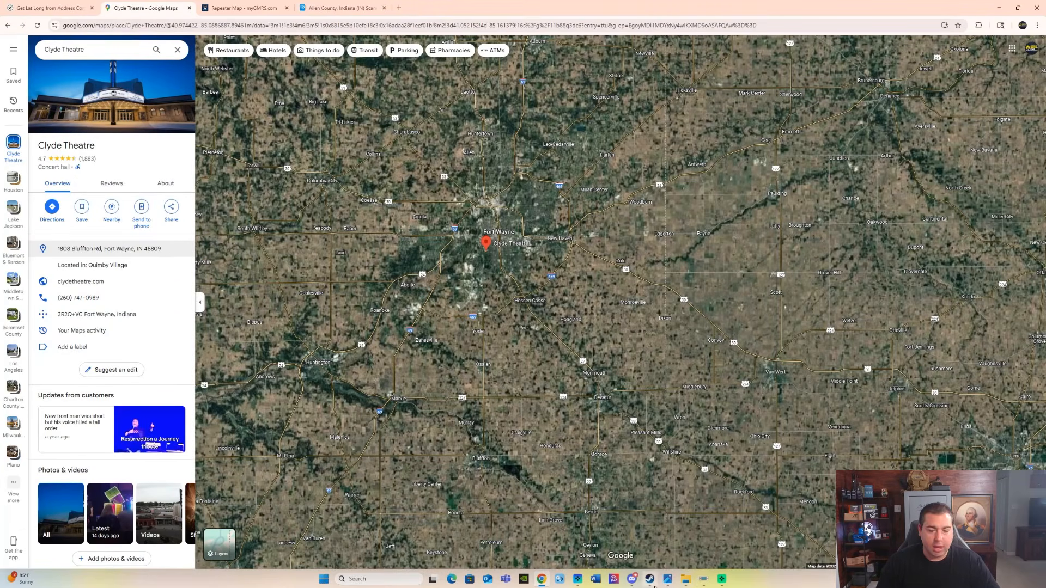
- Return to CHIRP and run the RadioReference query for ZIP code 46809
left_click(699, 581)
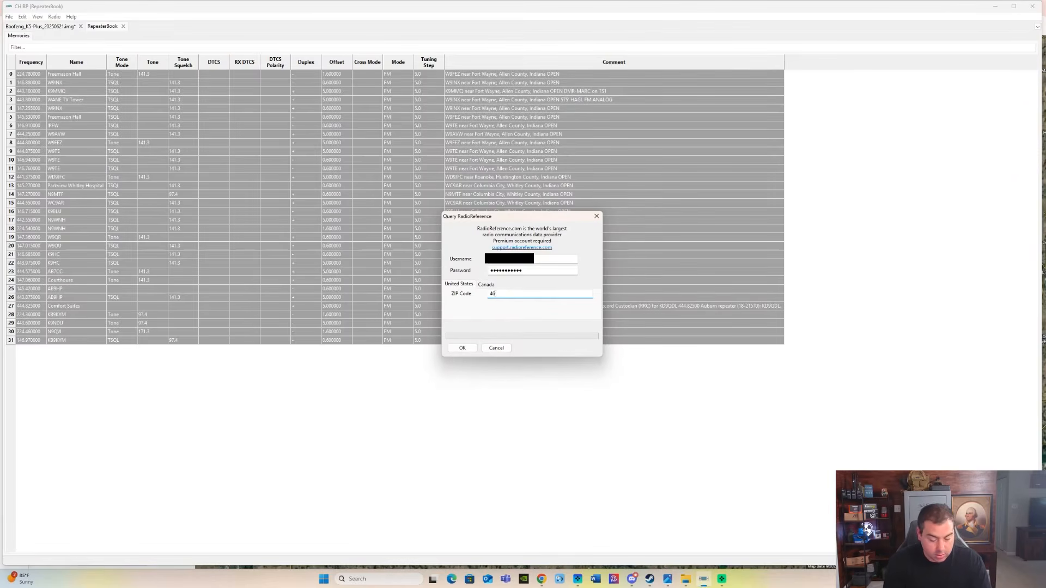
type("46809")
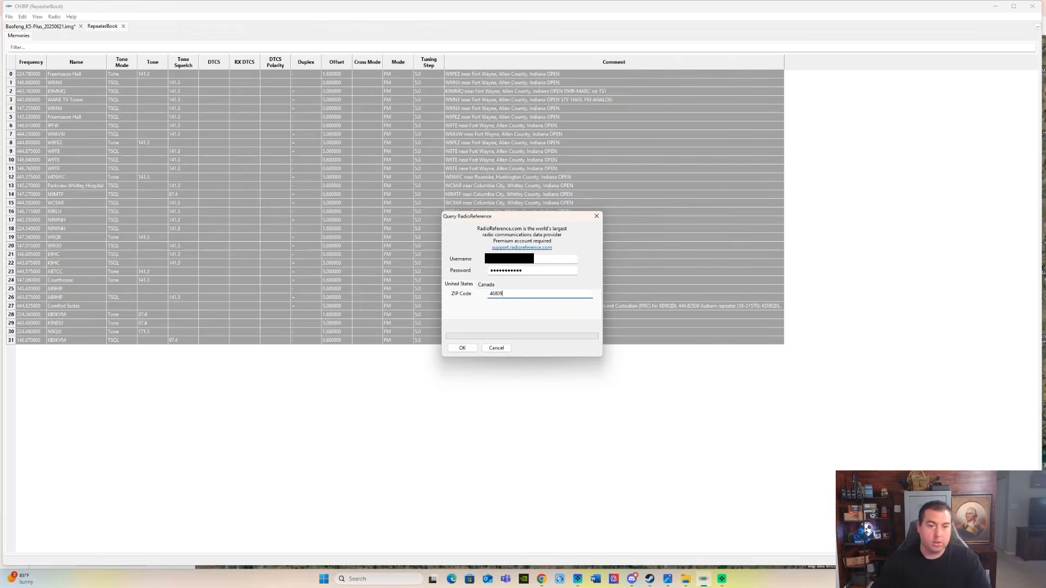
left_click(471, 350)
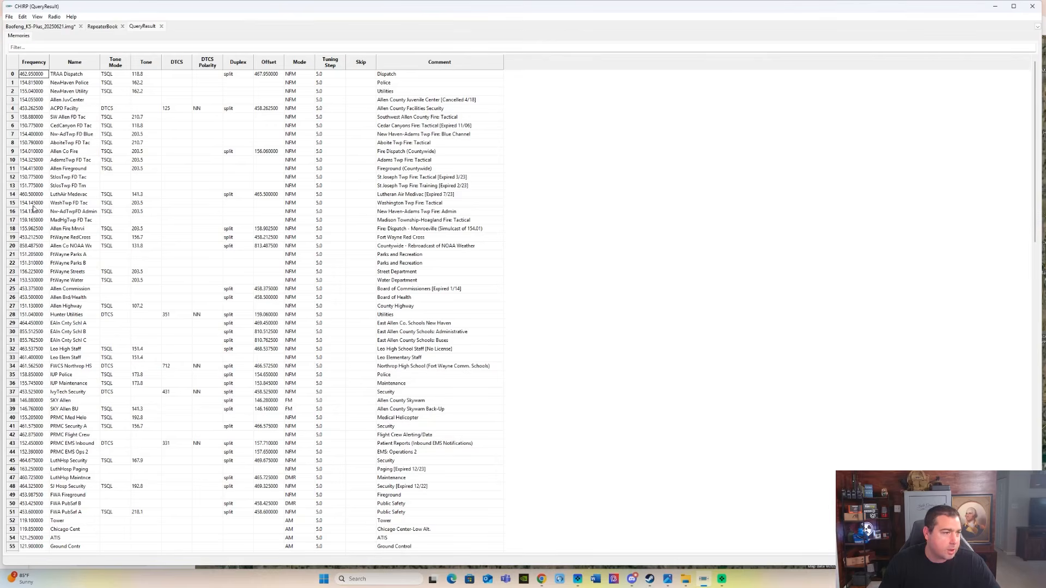
- Examine the RadioReference query results for local public-safety, aviation and business frequencies, including the ACPD Facility and Sweetwater Sound entries
left_click(25, 110)
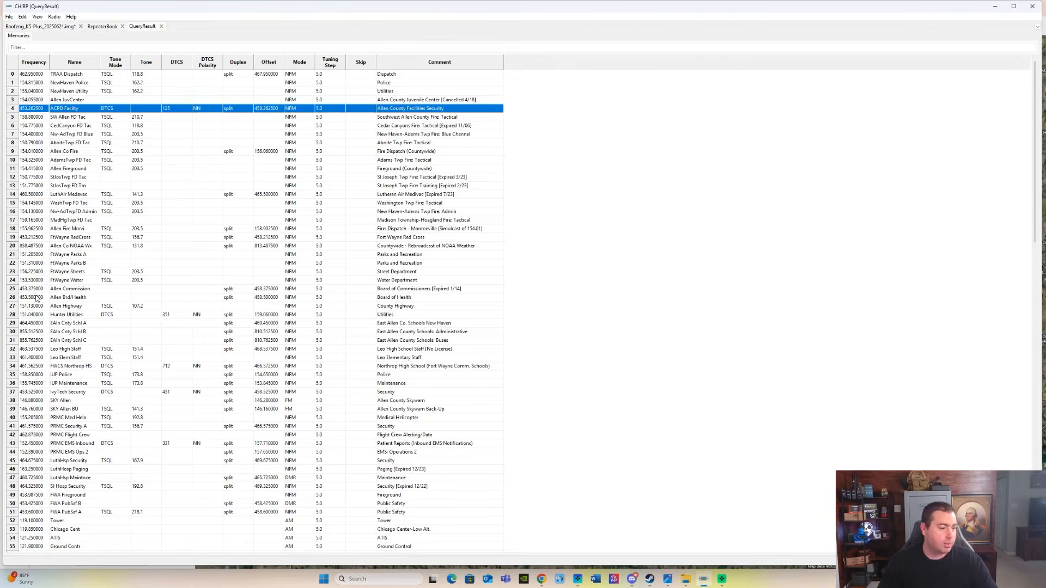
scroll(36, 298, "down", 4)
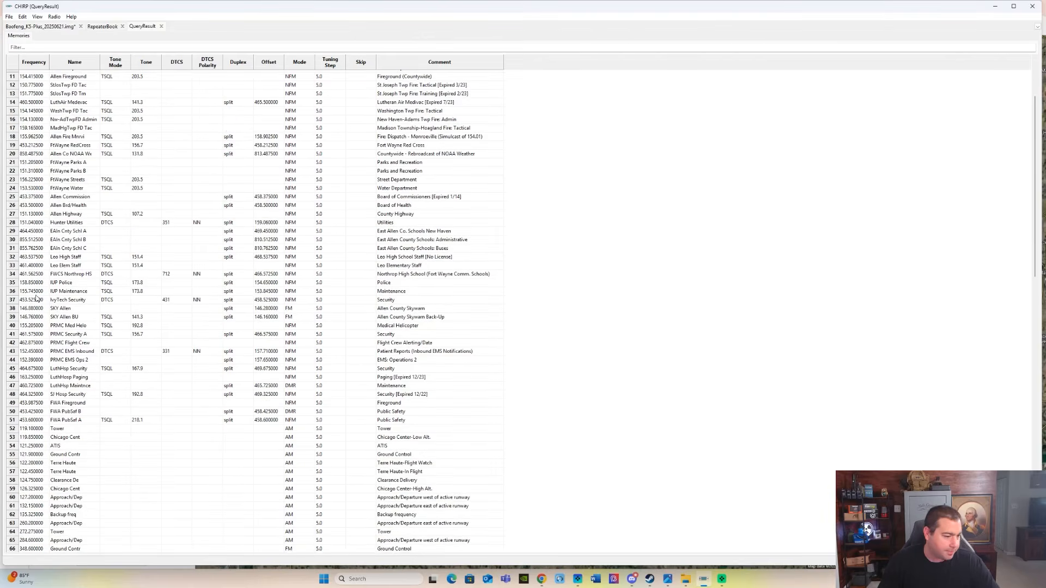
scroll(36, 298, "down", 8)
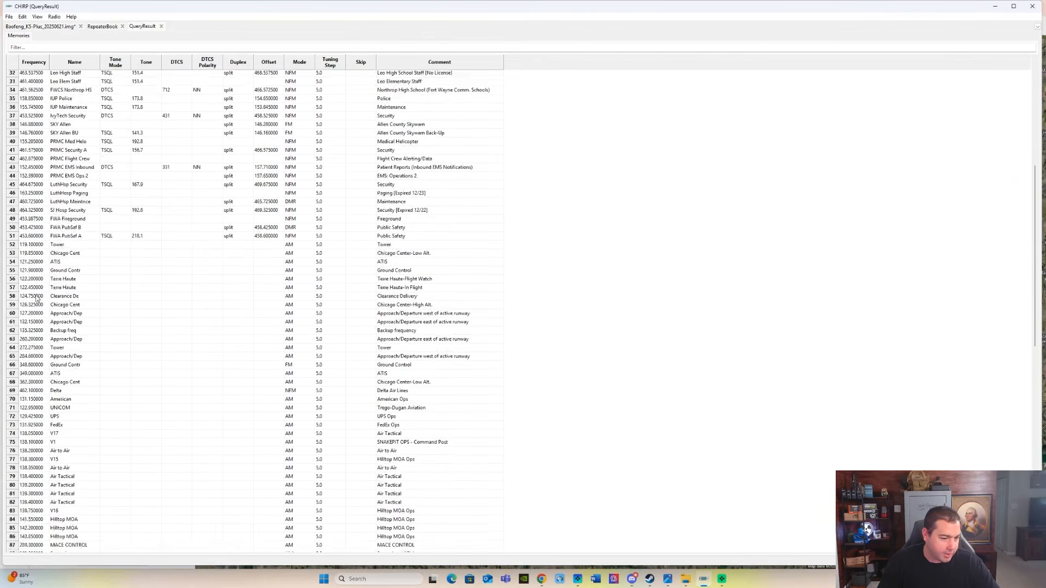
scroll(36, 298, "down", 4)
scroll(268, 432, "down", 6)
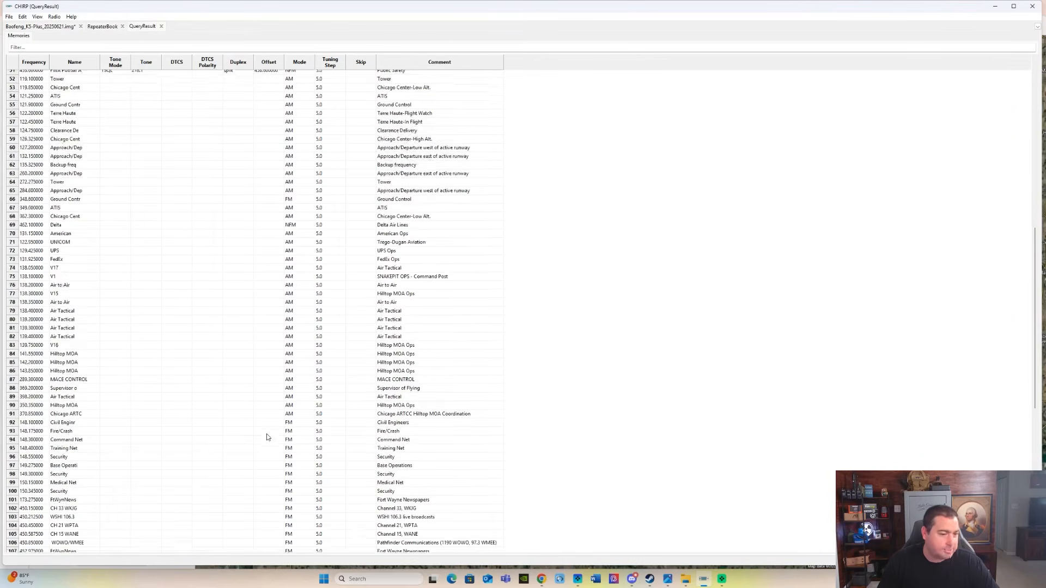
scroll(268, 432, "down", 6)
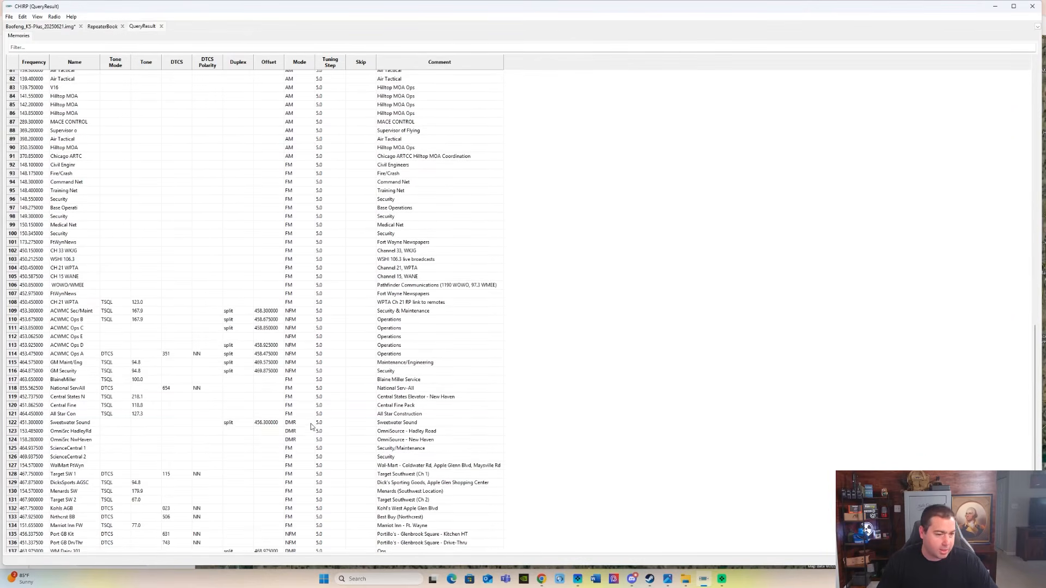
left_click(303, 423)
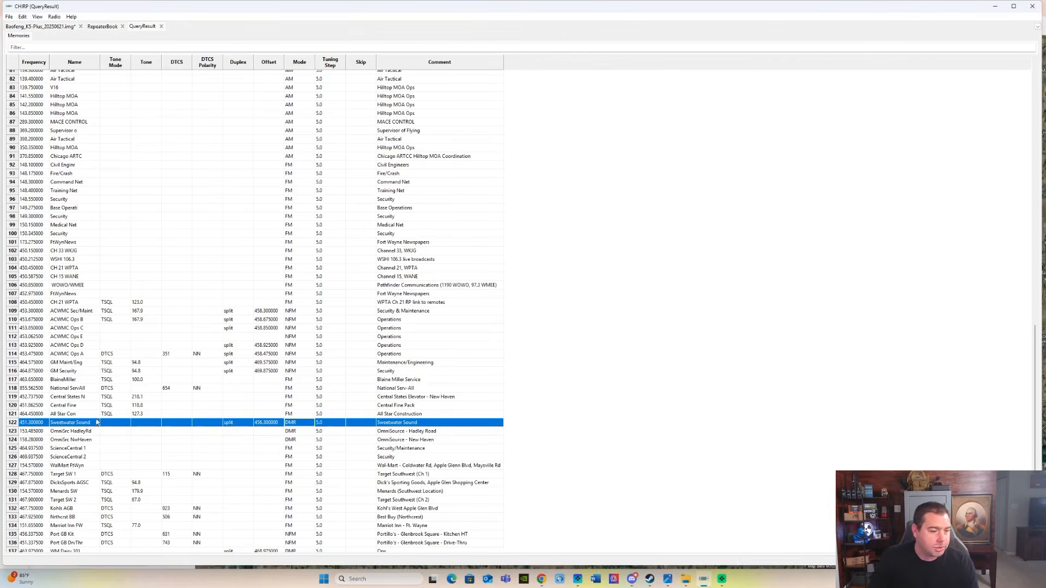
scroll(316, 433, "down", 2)
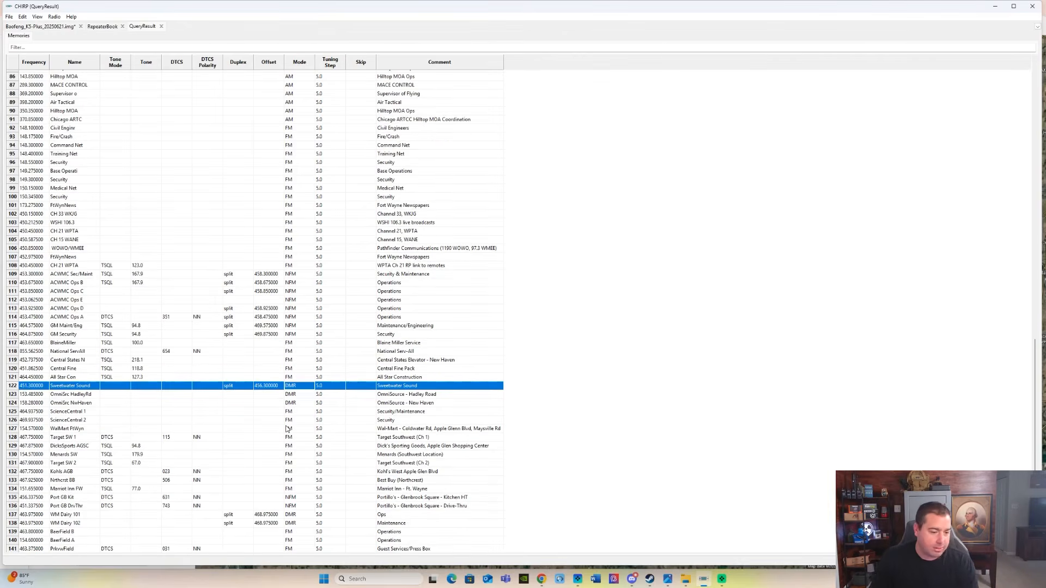
scroll(287, 428, "down", 1)
scroll(286, 428, "down", 1)
scroll(287, 408, "up", 12)
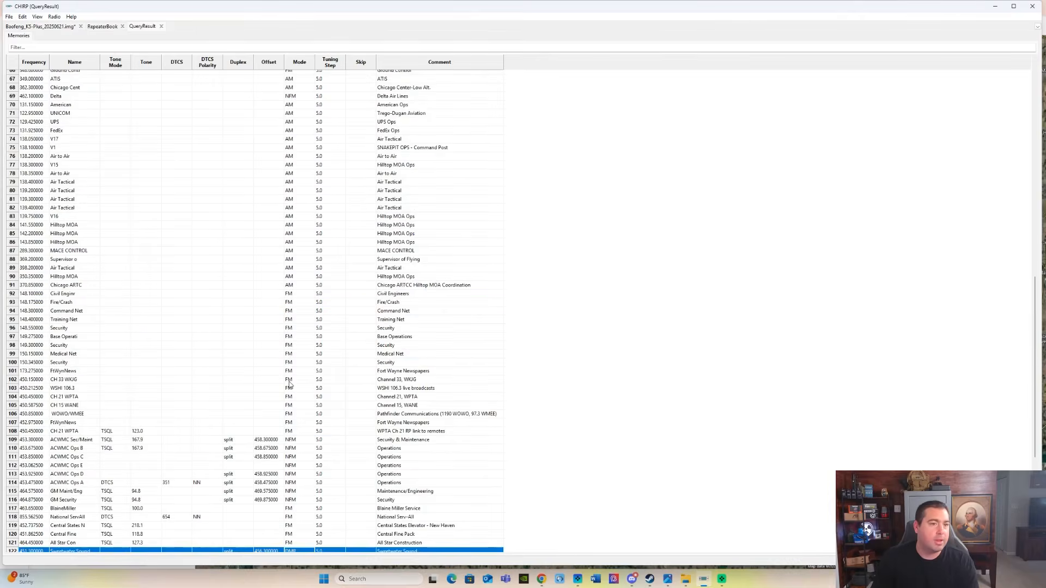
scroll(289, 384, "up", 18)
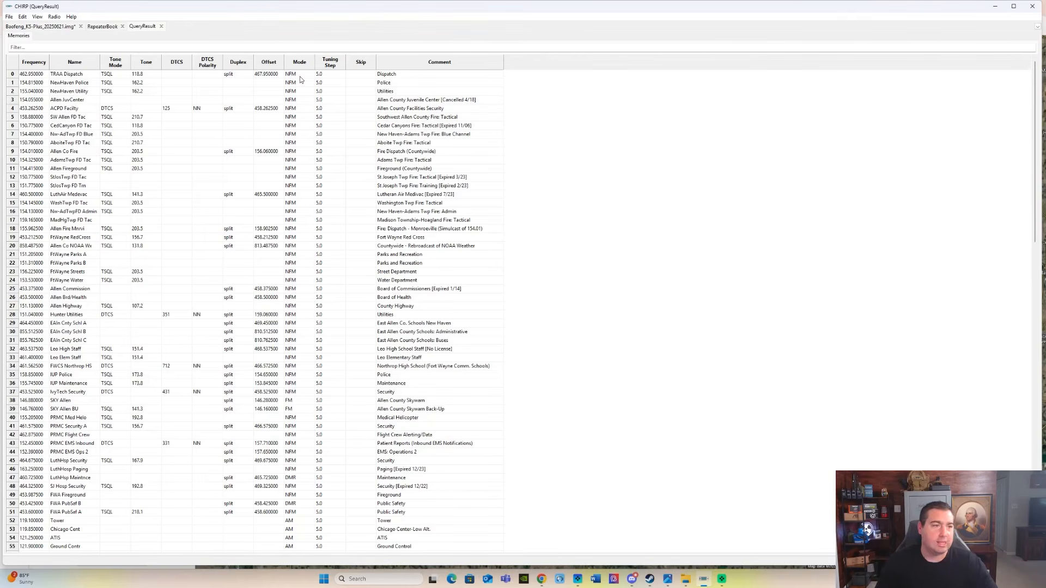
- Copy the NewHaven Police memory from the query results into row 141 of the Baofeng K5-Plus image
left_click(70, 85)
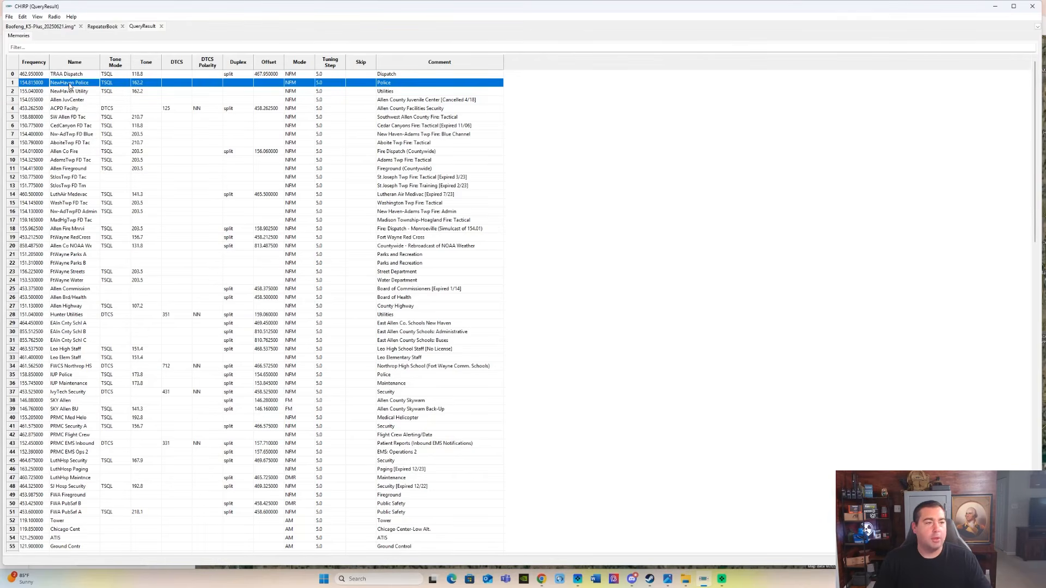
right_click(42, 83)
left_click(74, 119)
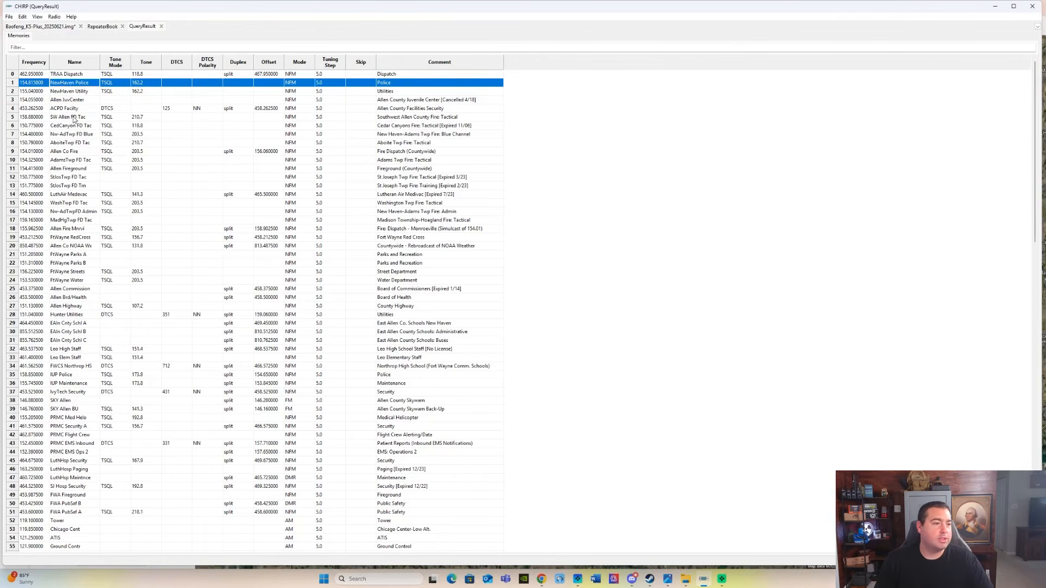
left_click(28, 26)
left_click(41, 375)
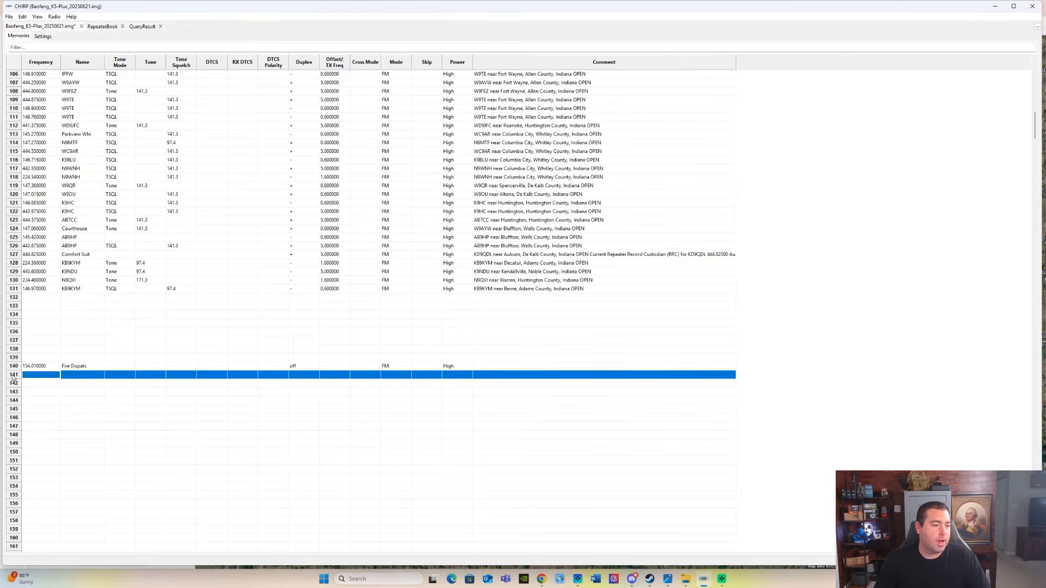
right_click(41, 376)
left_click(38, 426)
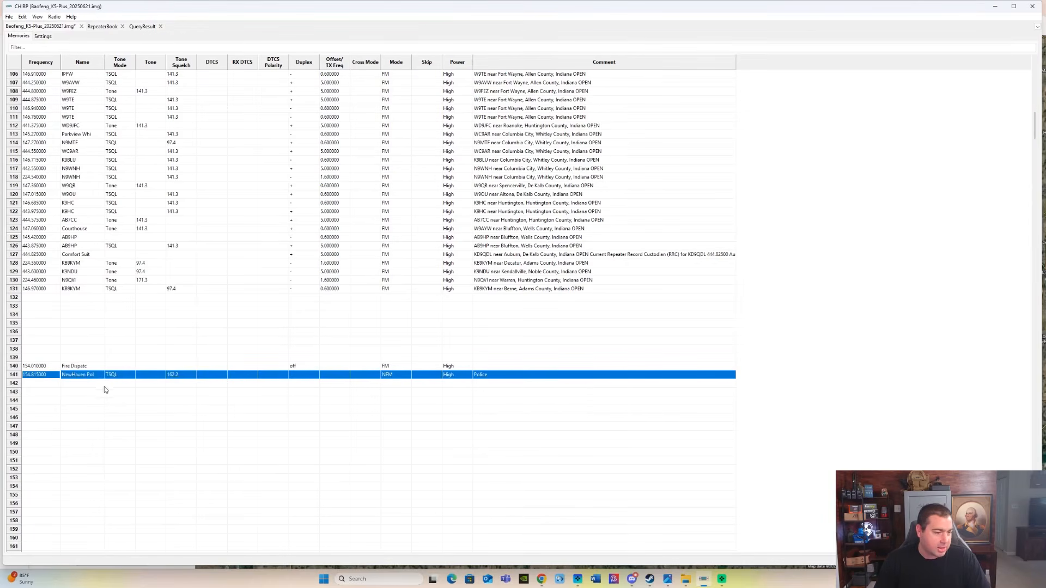
- Set the duplex of the New Haven police memory in row 141 to off
left_click(306, 377)
left_click(306, 377)
left_click(306, 376)
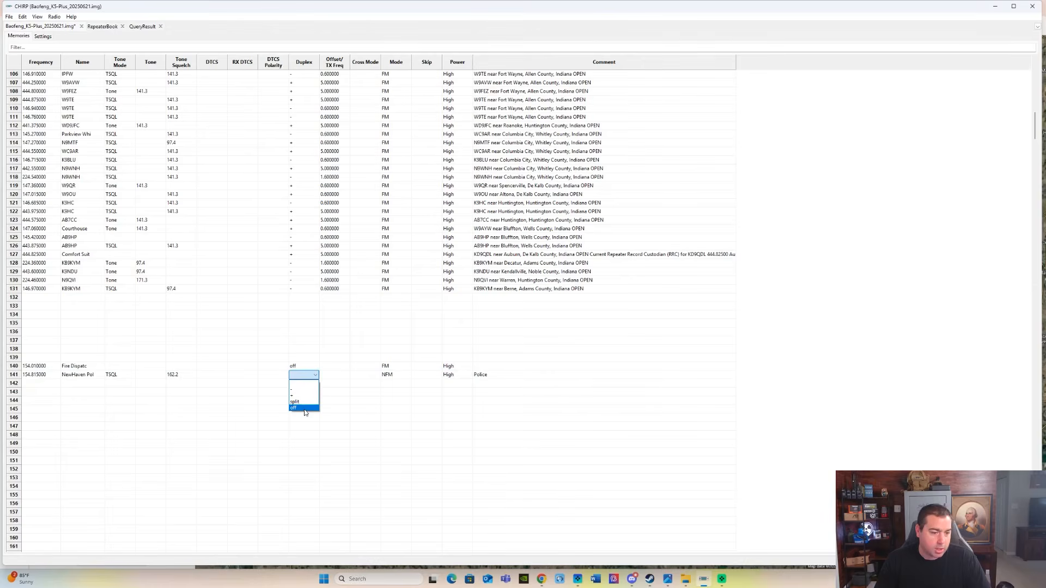
left_click(304, 410)
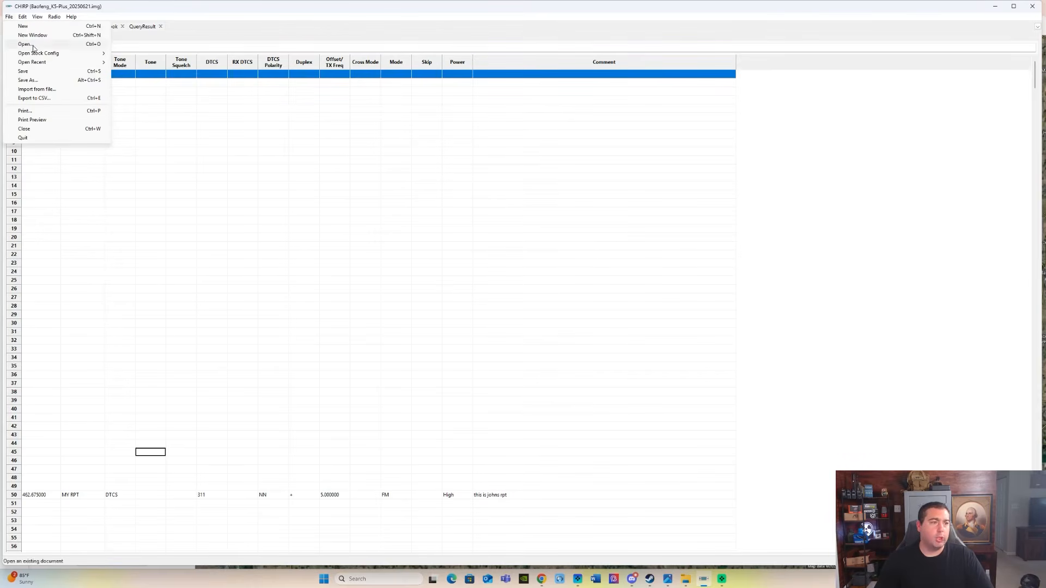
- Open the stock configuration US FRS and GMRS Channels.csv and go to its GMRS channels
mouse_move(31, 54)
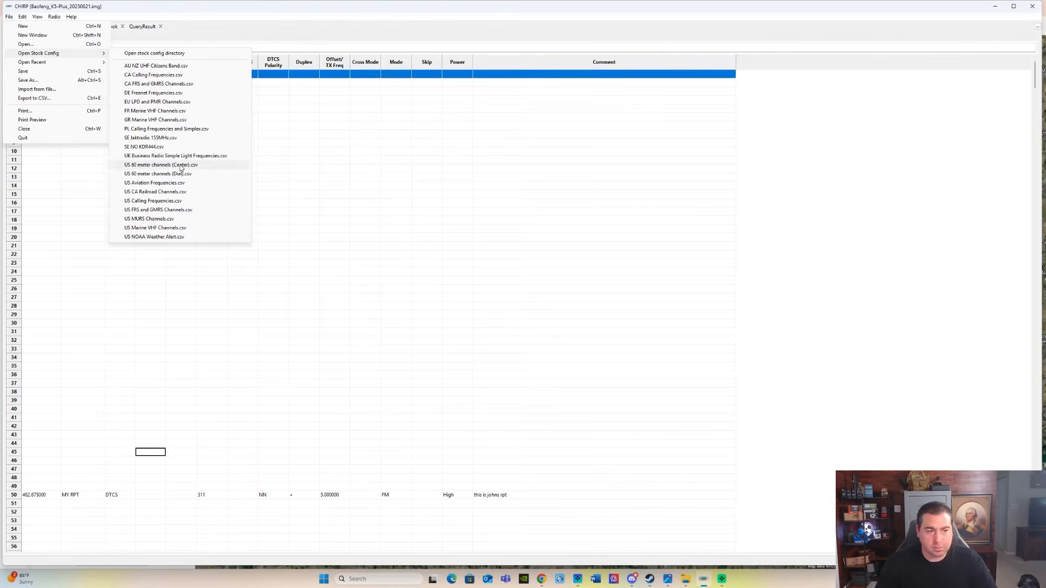
left_click(181, 210)
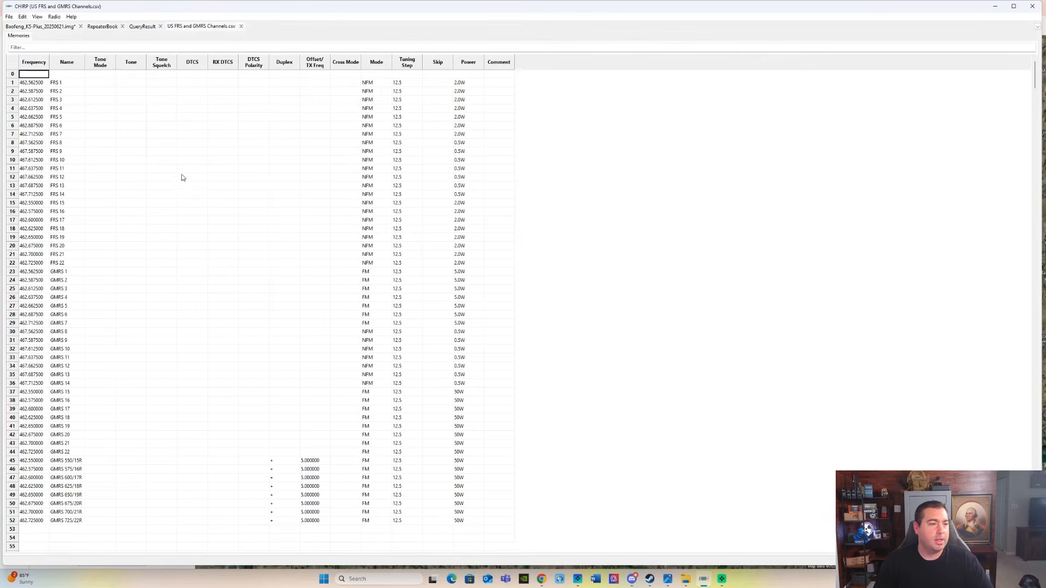
scroll(78, 240, "down", 1)
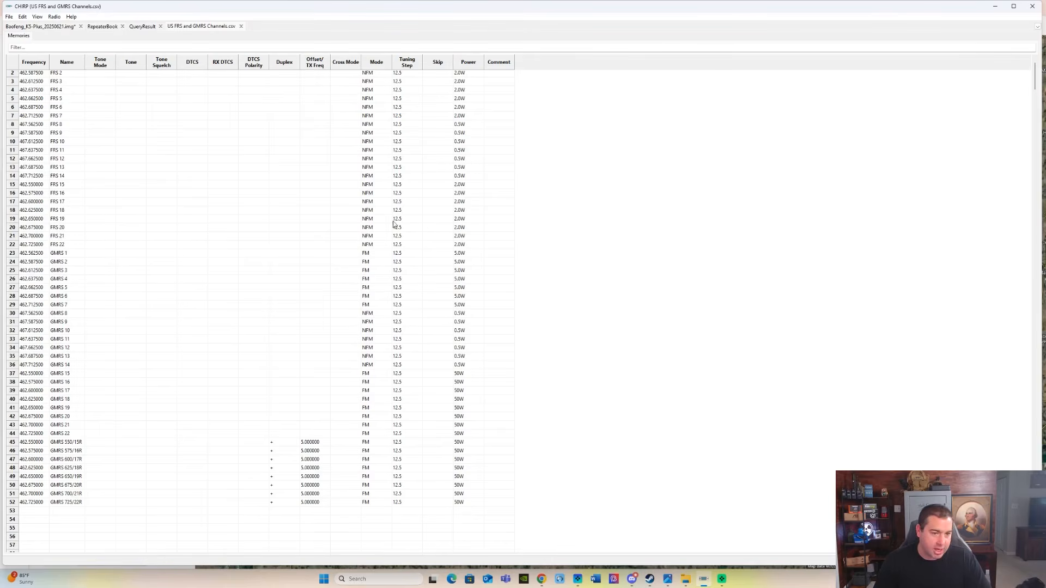
scroll(313, 288, "down", 1)
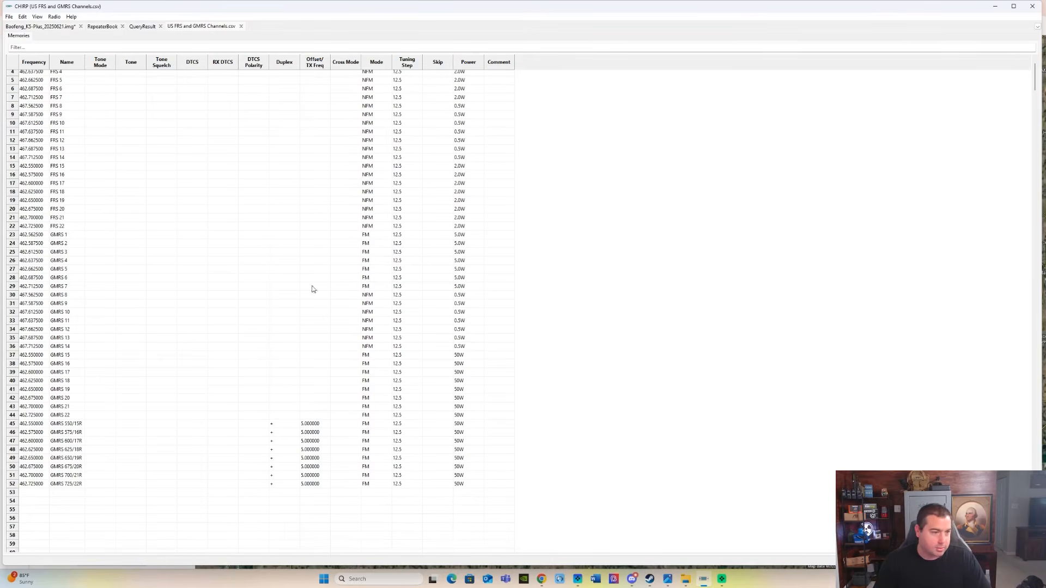
- Copy GMRS 1 through GMRS 22 from the stock list into the Baofeng K5-Plus image, starting at row 1
left_click(13, 235)
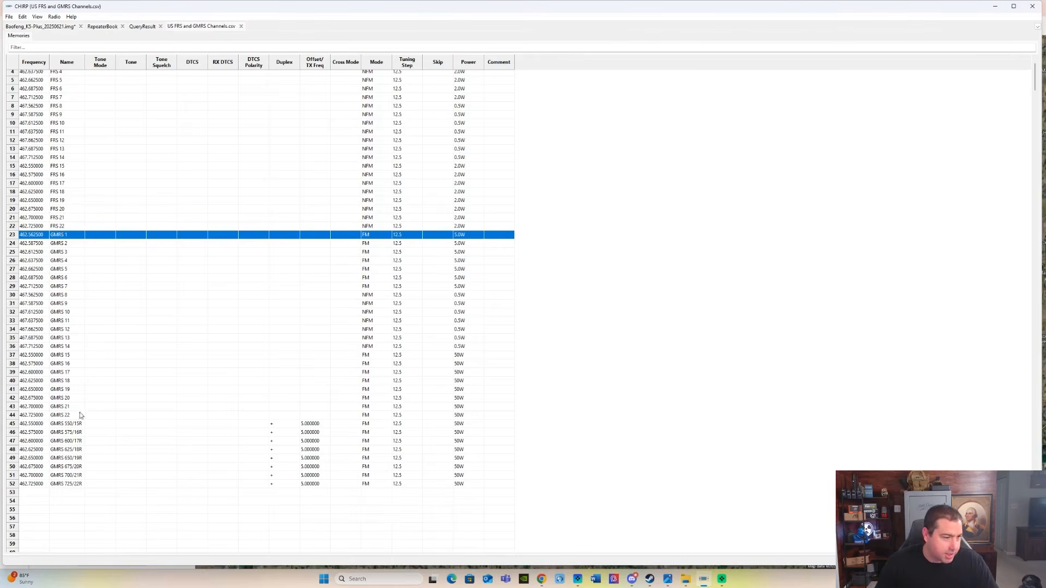
left_click(13, 416, "shift")
right_click(96, 327)
left_click(136, 356)
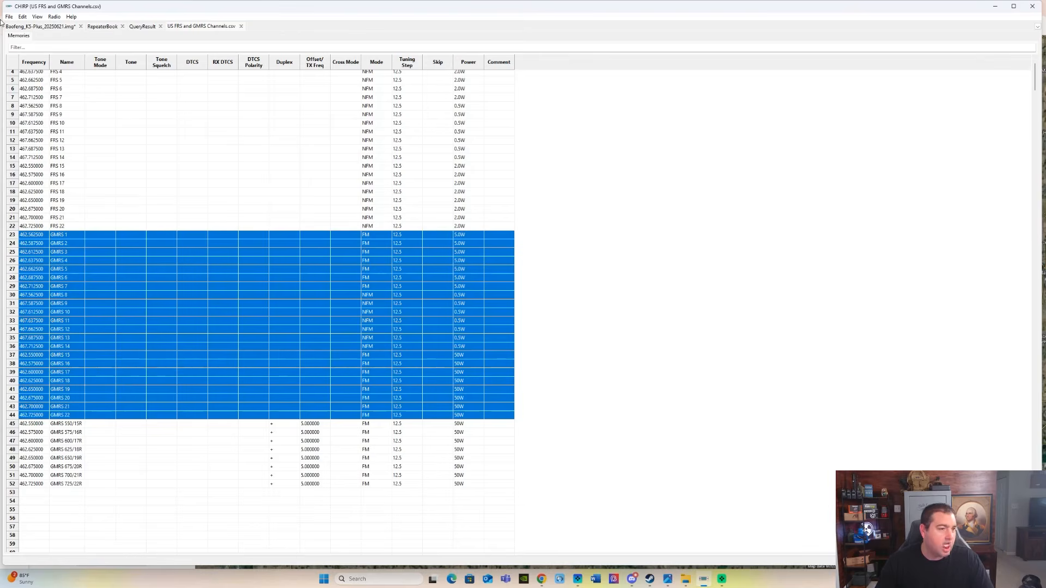
left_click(19, 26)
right_click(14, 77)
left_click(46, 125)
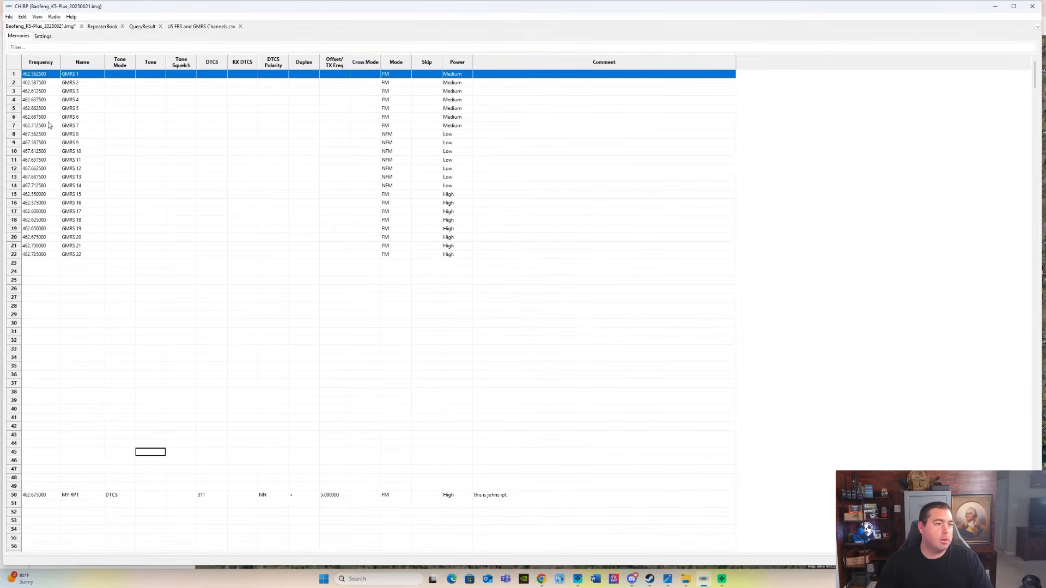
scroll(175, 336, "down", 1)
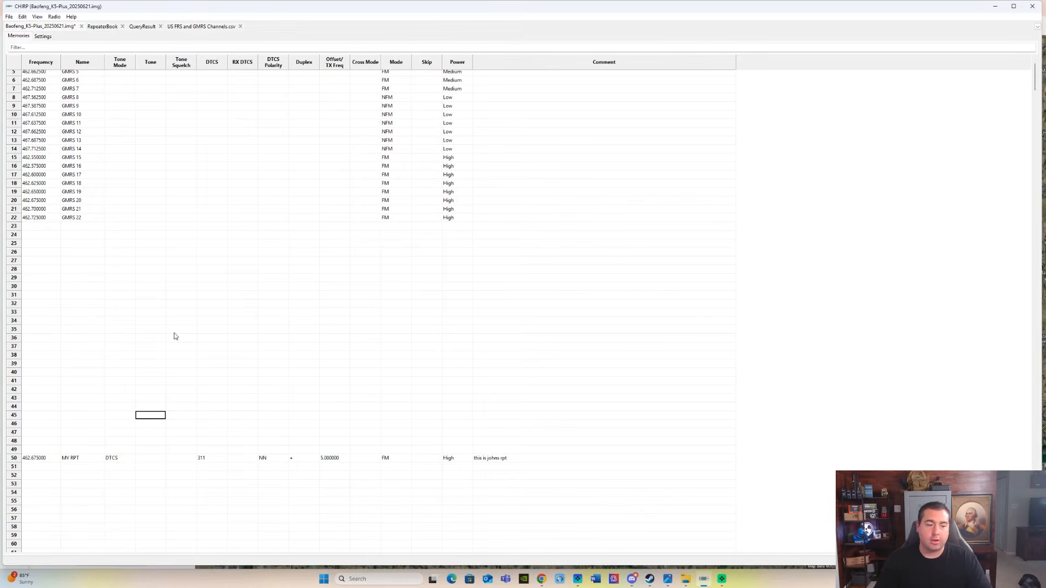
left_click(32, 458)
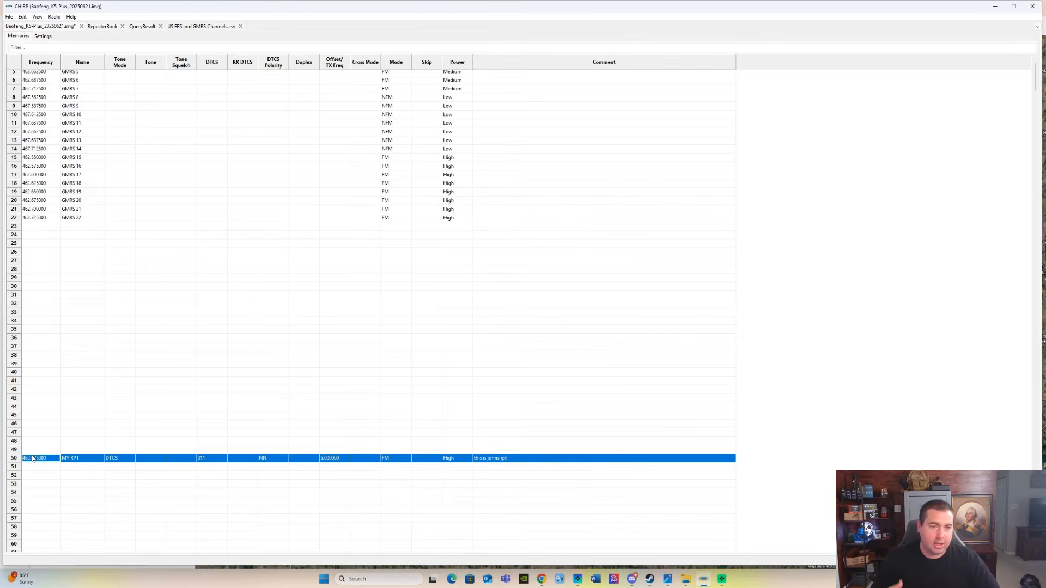
scroll(65, 139, "up", 2)
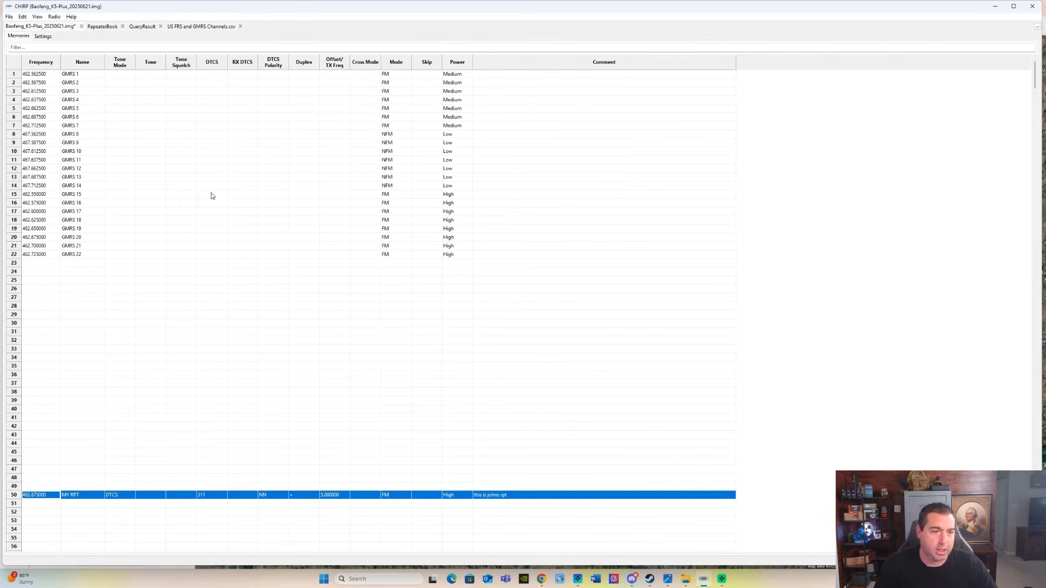
- Open the stock configuration US MURS Channels.csv
left_click(9, 16)
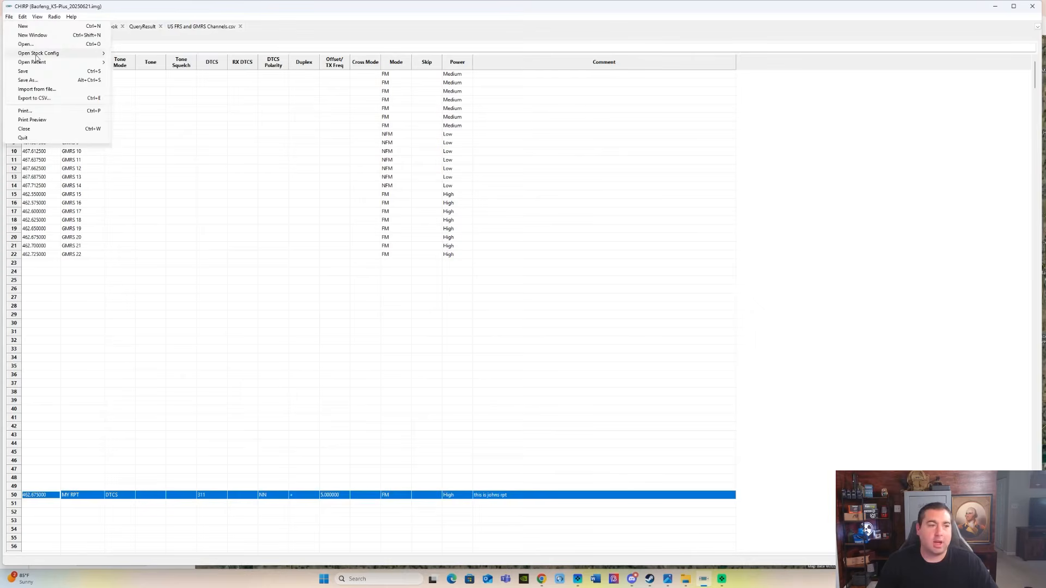
mouse_move(37, 57)
left_click(185, 221)
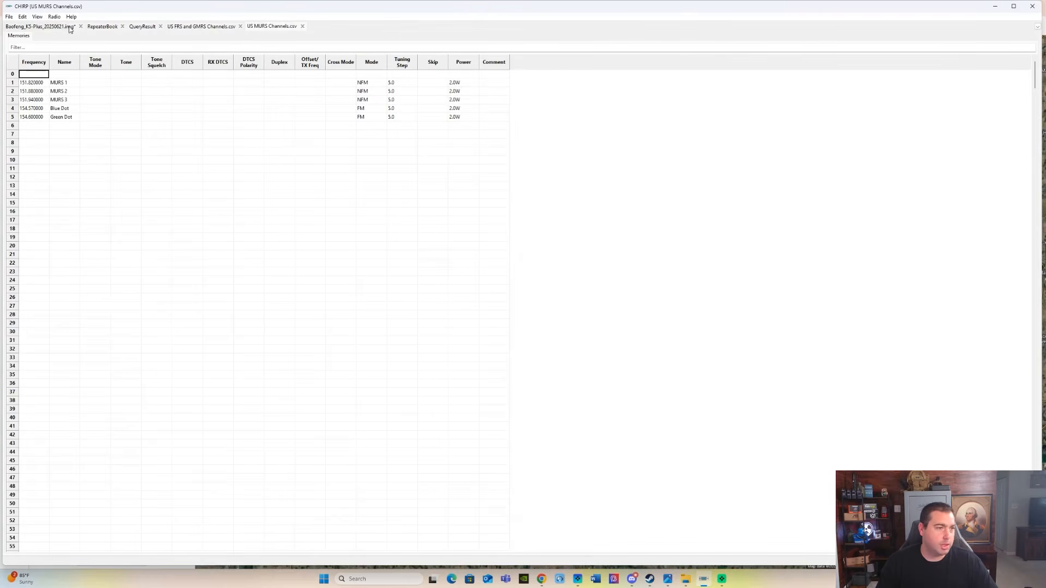
left_click(267, 29)
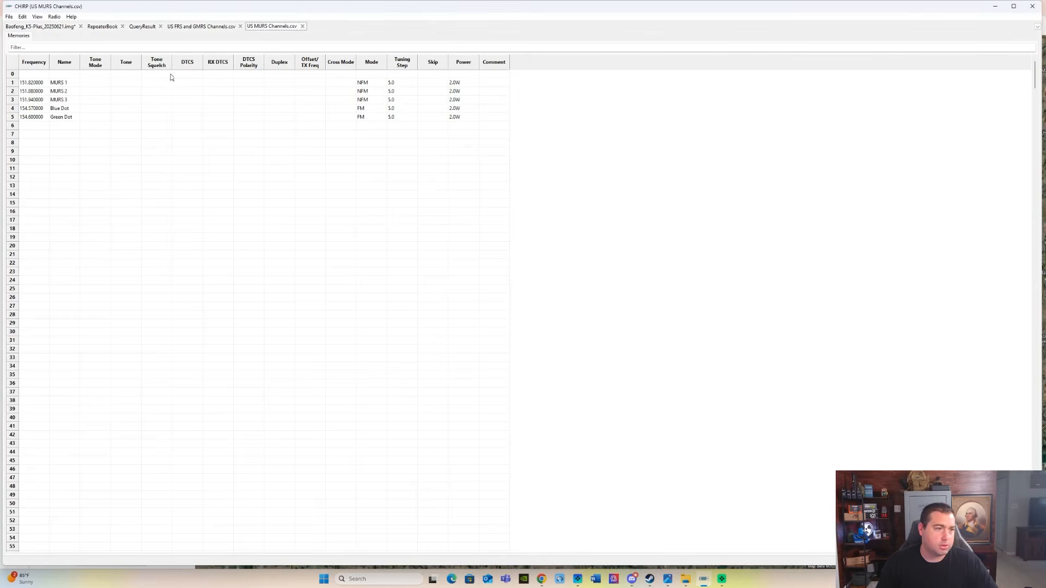
- Copy the MURS channels, MURS 1 through Green Dot, into the Baofeng K5-Plus image, starting at row 23
left_click(13, 83)
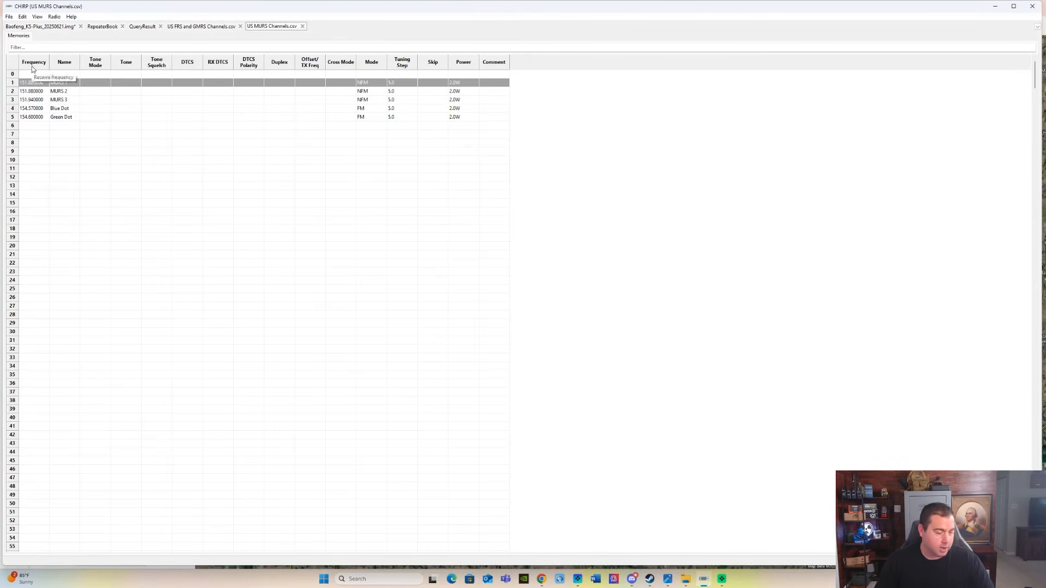
left_click(13, 117, "shift")
right_click(45, 107)
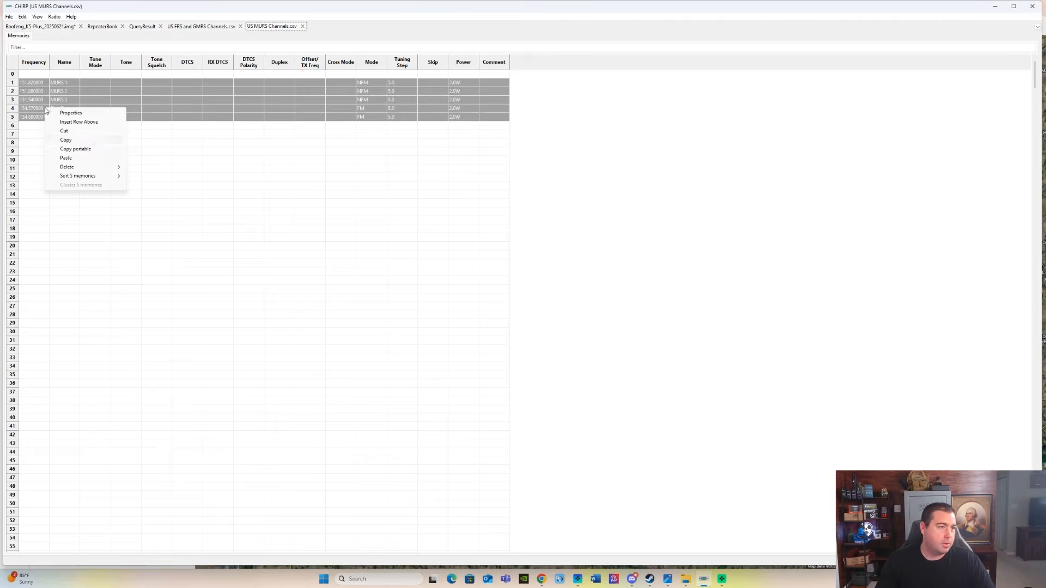
left_click(86, 140)
left_click(36, 27)
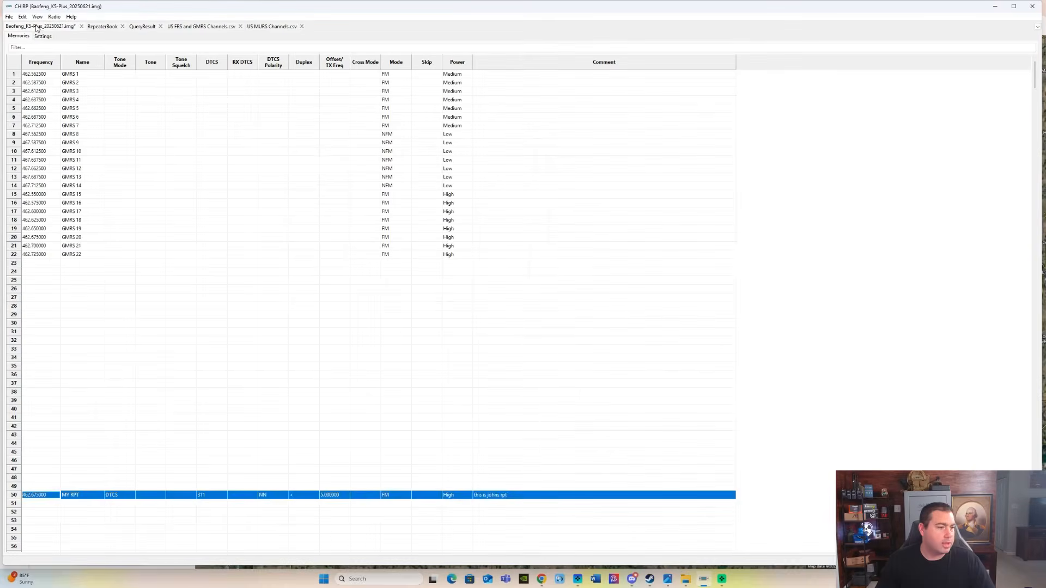
right_click(20, 263)
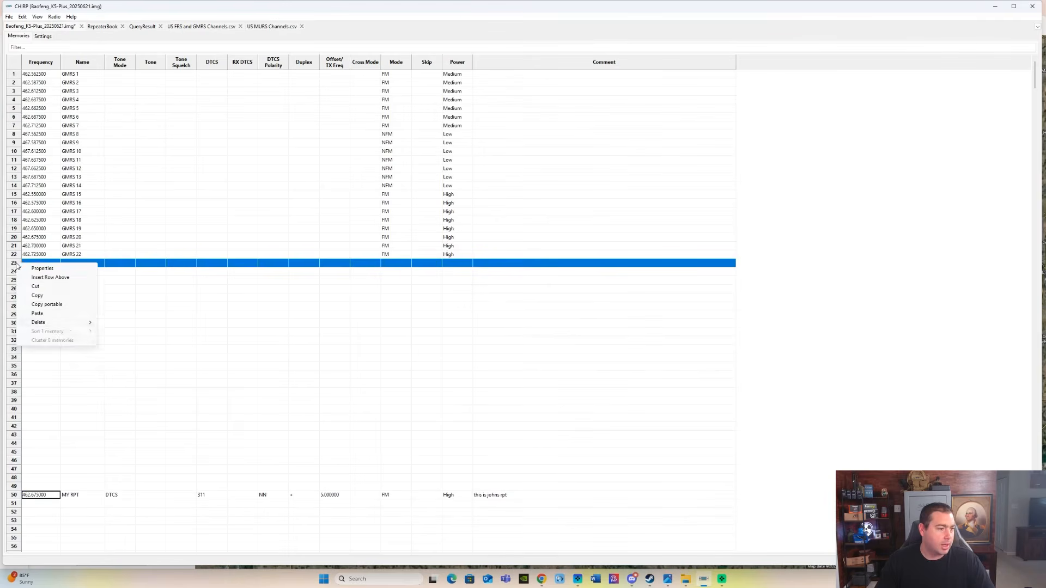
left_click(37, 313)
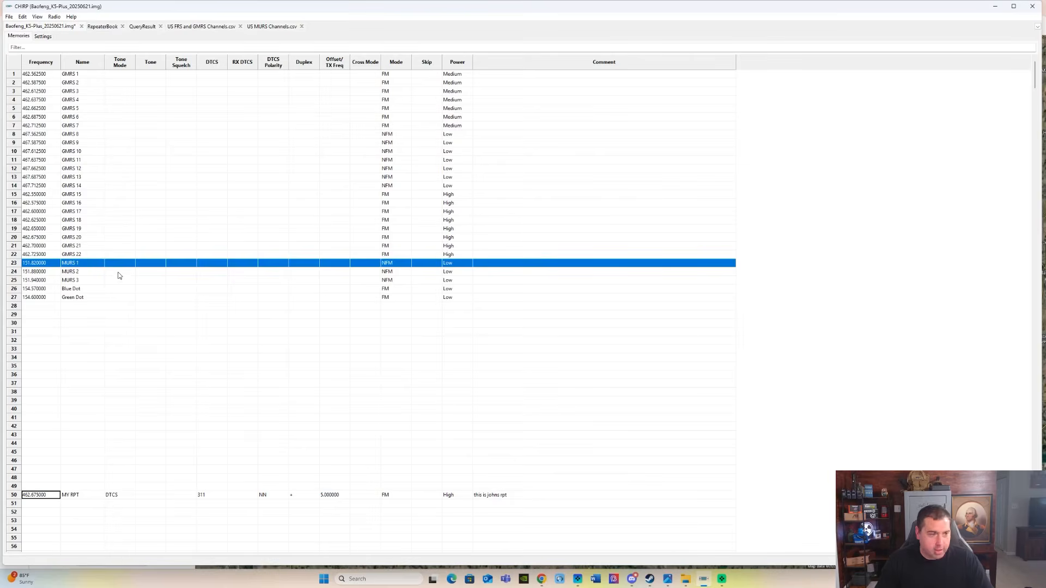
scroll(118, 274, "down", 6)
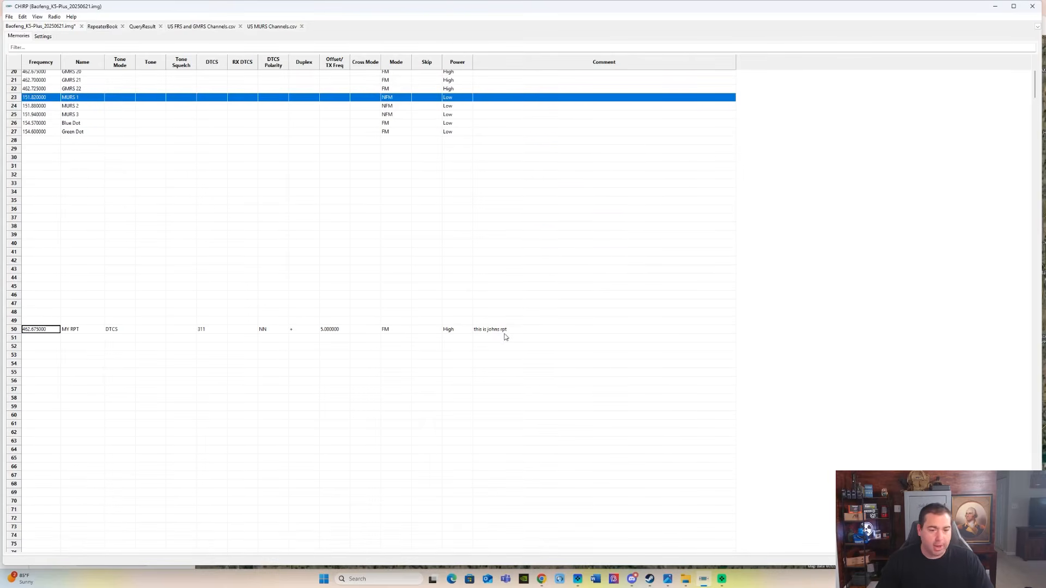
scroll(73, 318, "down", 12)
scroll(73, 316, "down", 8)
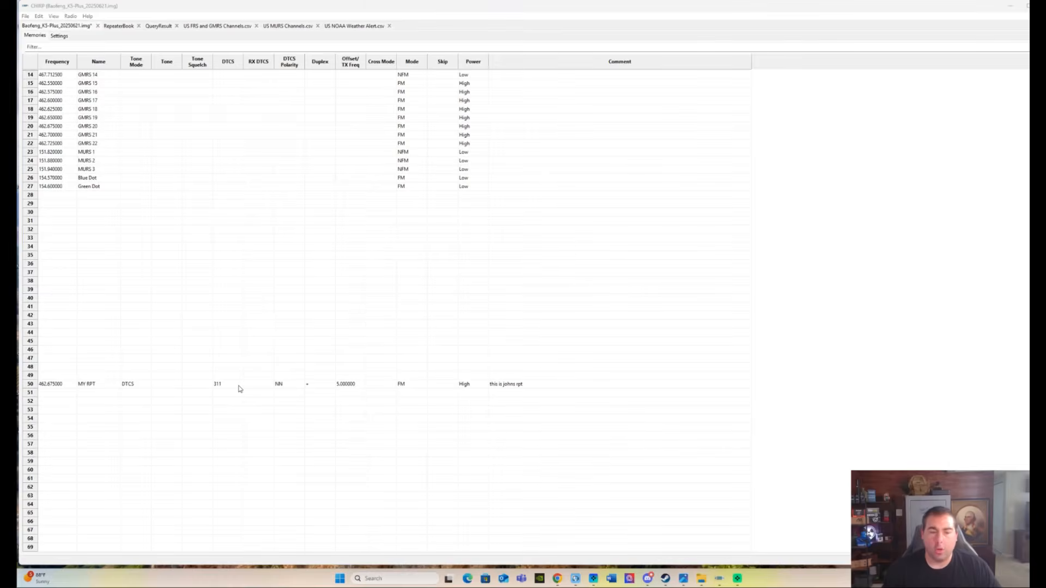
- Switch the tone mode of the MY RPT memory in row 50 to Tone and on to TSQL
left_click(238, 388)
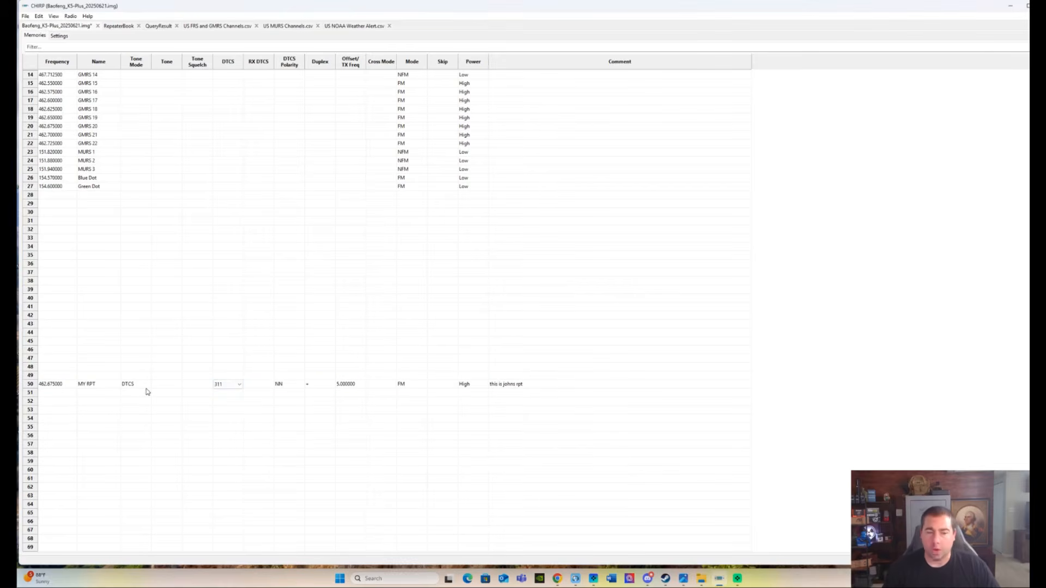
left_click(148, 389)
left_click(144, 387)
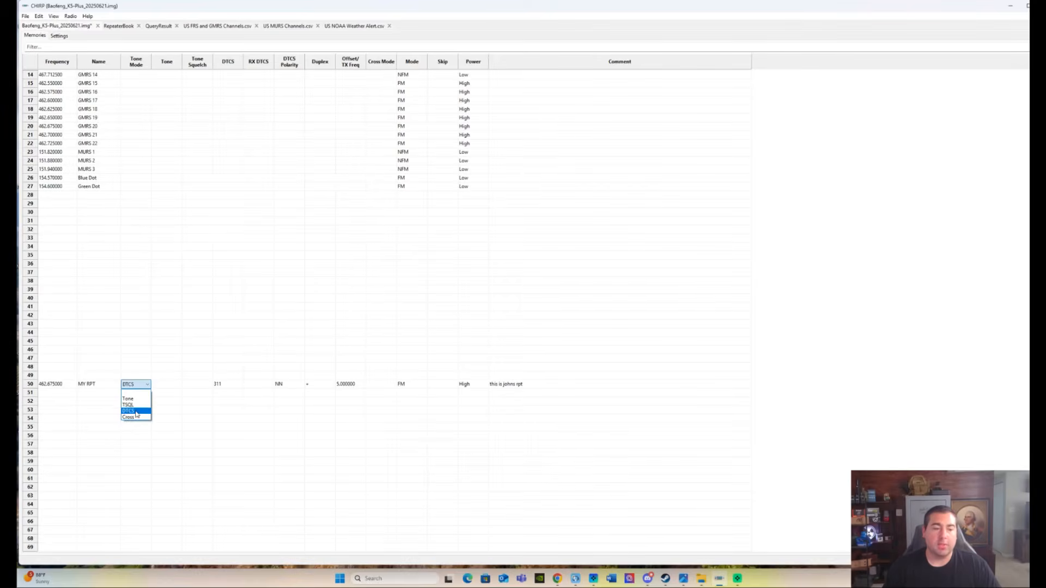
left_click(135, 399)
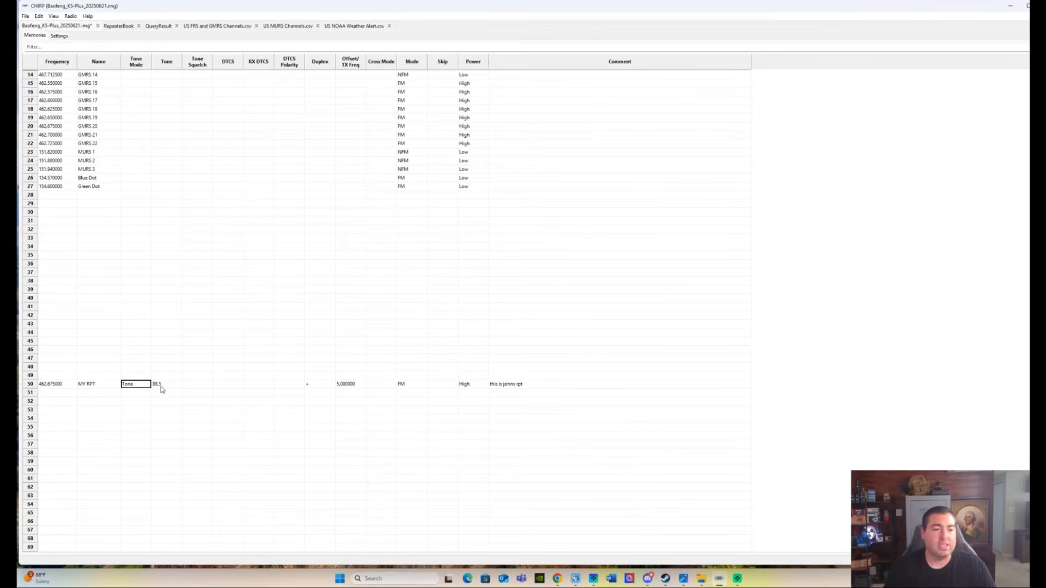
left_click(149, 384)
left_click(135, 409)
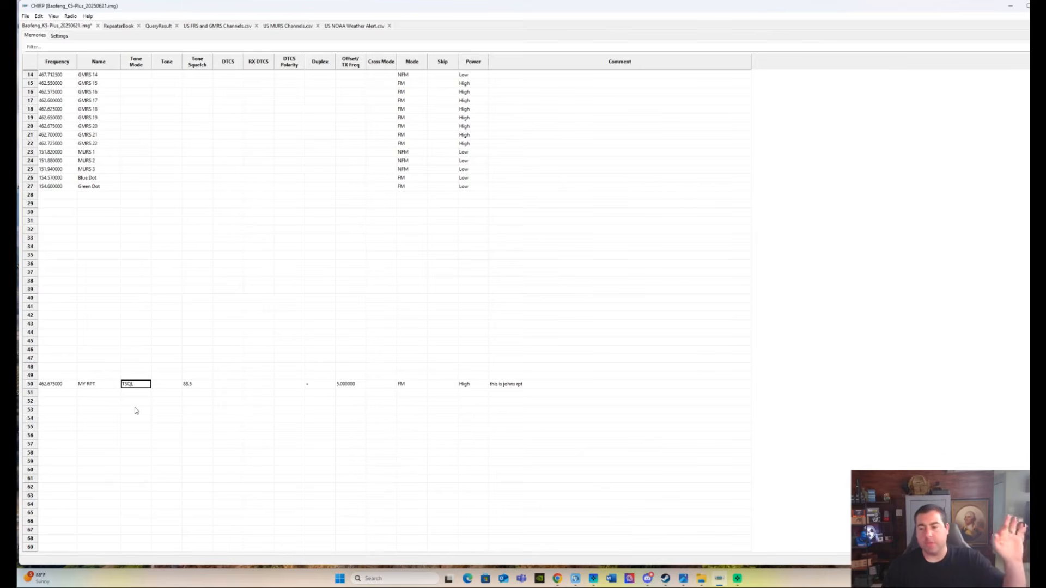
- Set the MY RPT memory's tone mode to DTCS with code 155
left_click(145, 386)
left_click(146, 385)
left_click(146, 410)
left_click(235, 386)
left_click(234, 385)
left_click(239, 384)
scroll(229, 452, "down", 5)
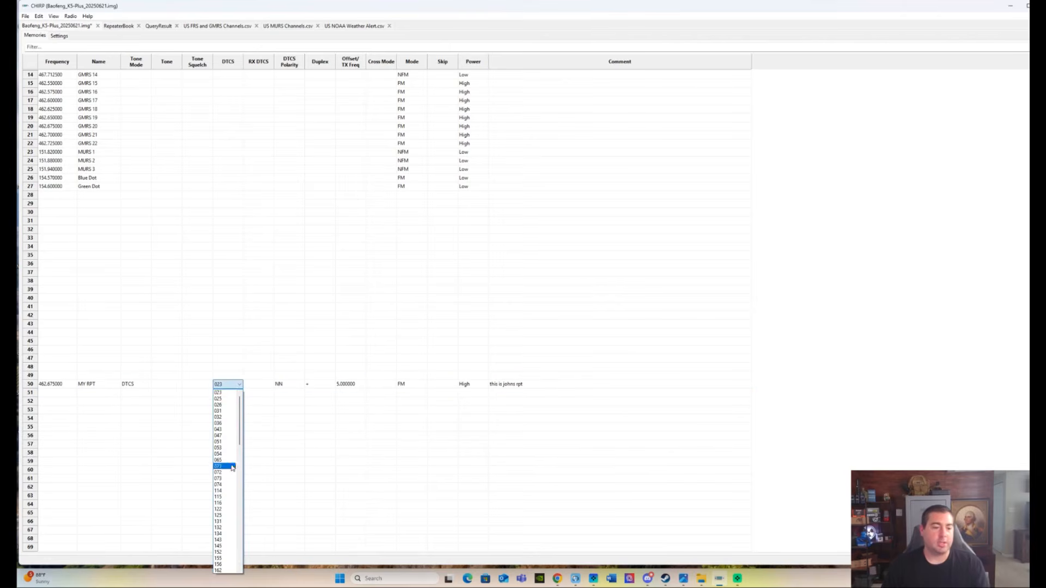
left_click(229, 470)
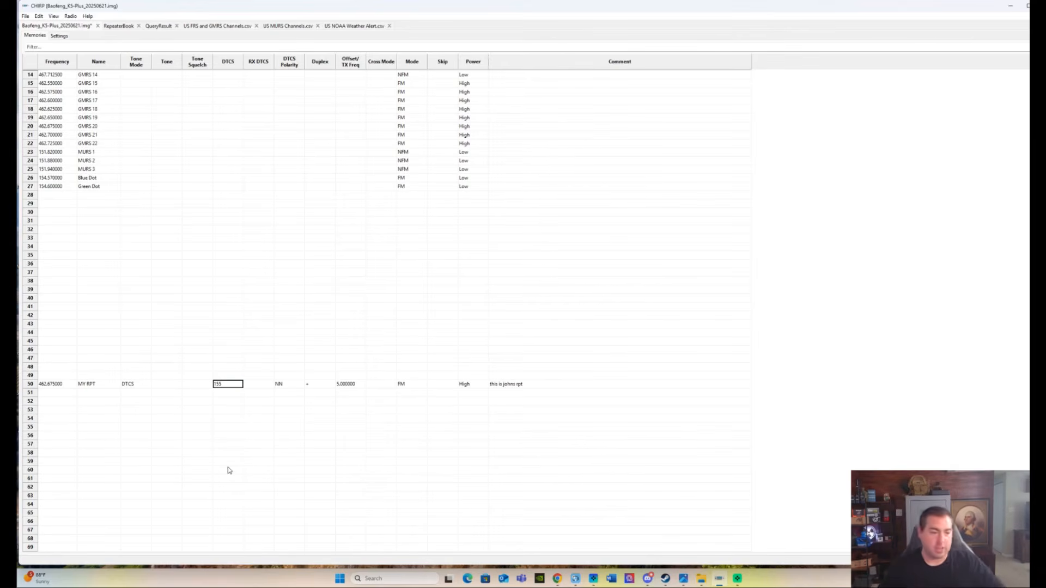
- Set the MY RPT memory to Cross tone mode DTCS->Tone, with TX DTCS code 071 and RX tone 241.8
left_click(142, 385)
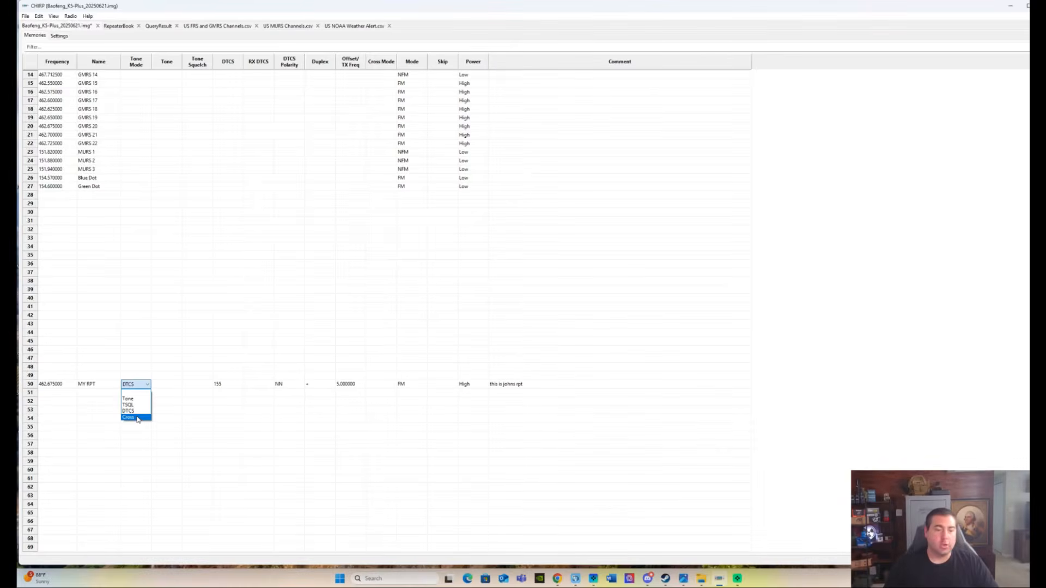
left_click(136, 418)
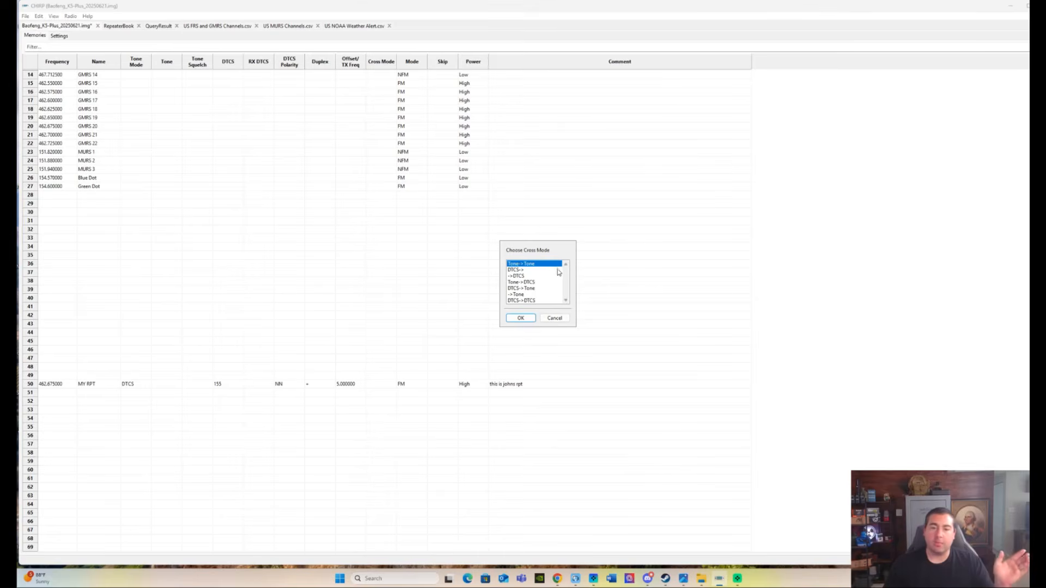
left_click(532, 289)
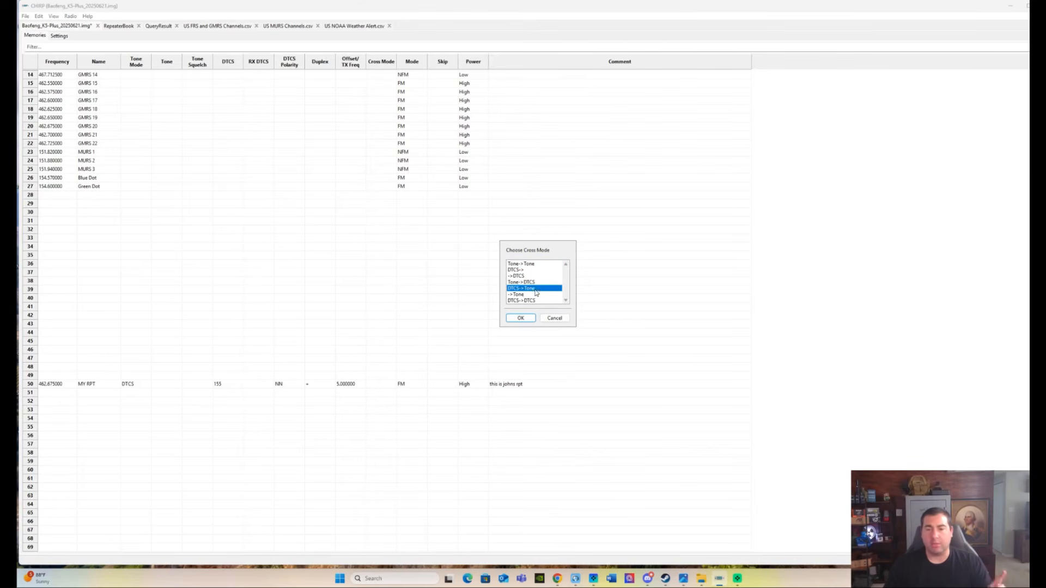
left_click(526, 319)
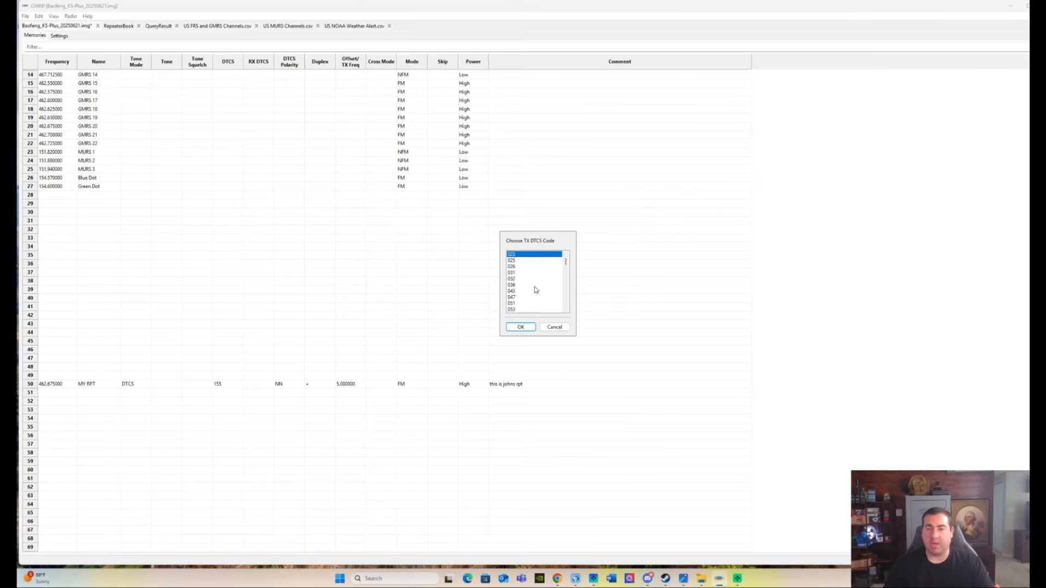
scroll(536, 291, "down", 3)
scroll(534, 284, "up", 1)
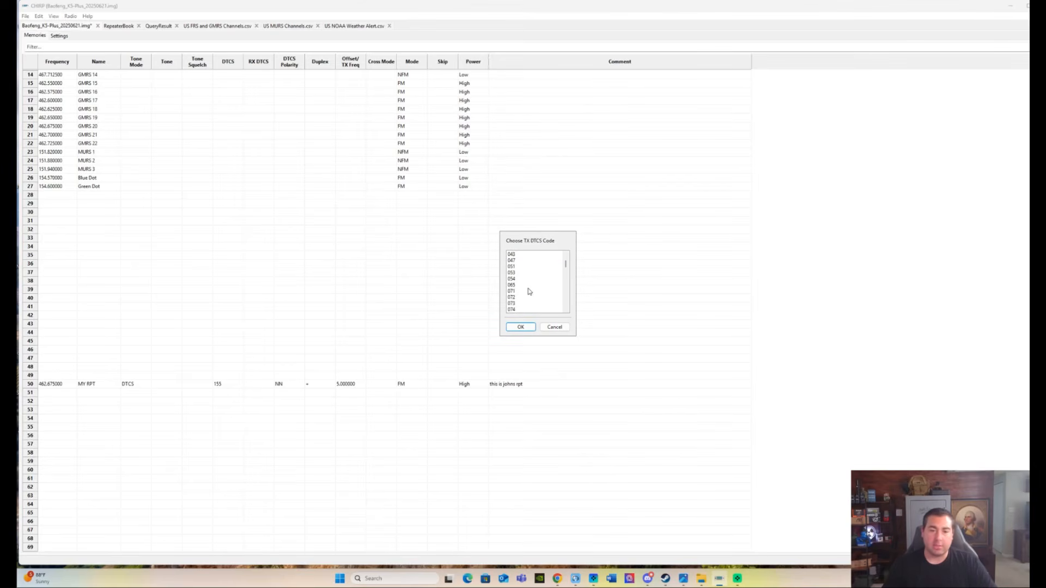
left_click(512, 292)
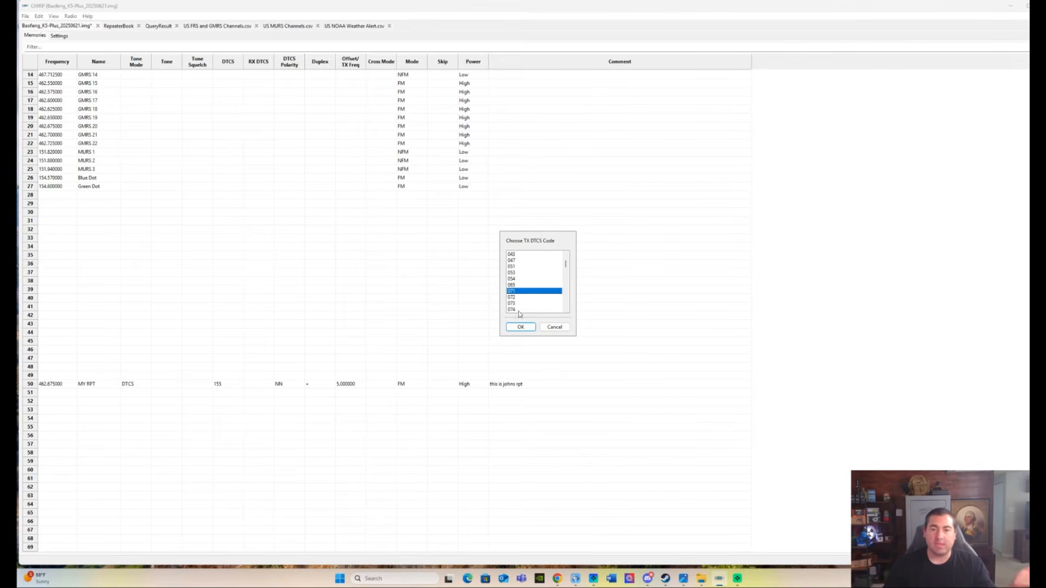
key("Return")
scroll(531, 300, "down", 13)
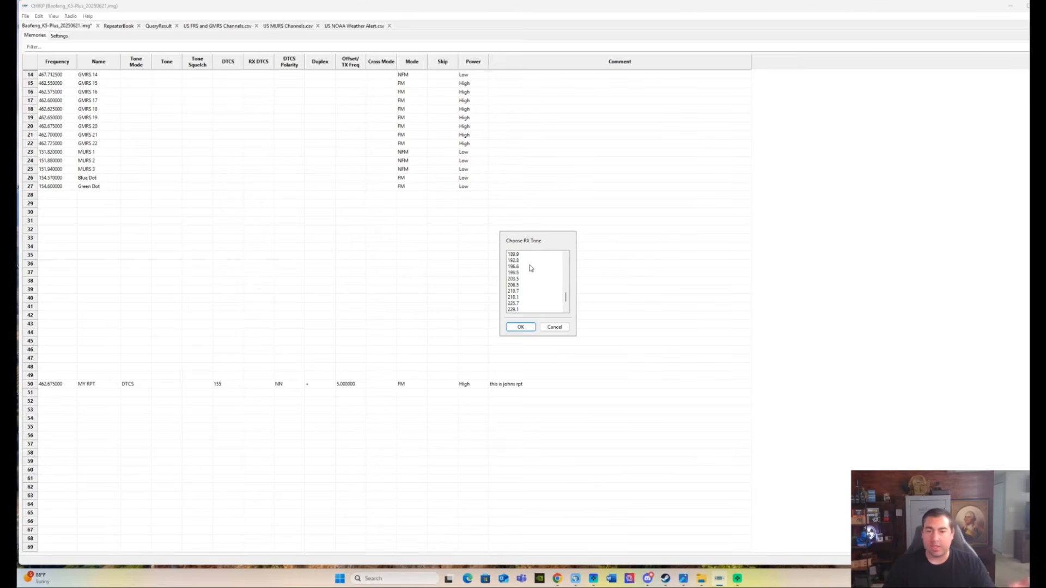
left_click(516, 303)
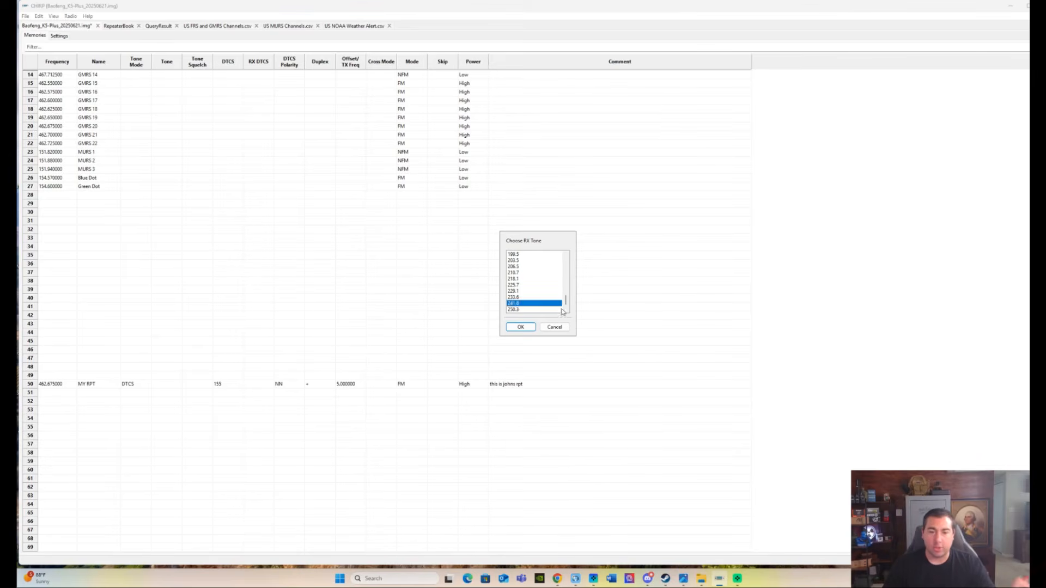
left_click(521, 327)
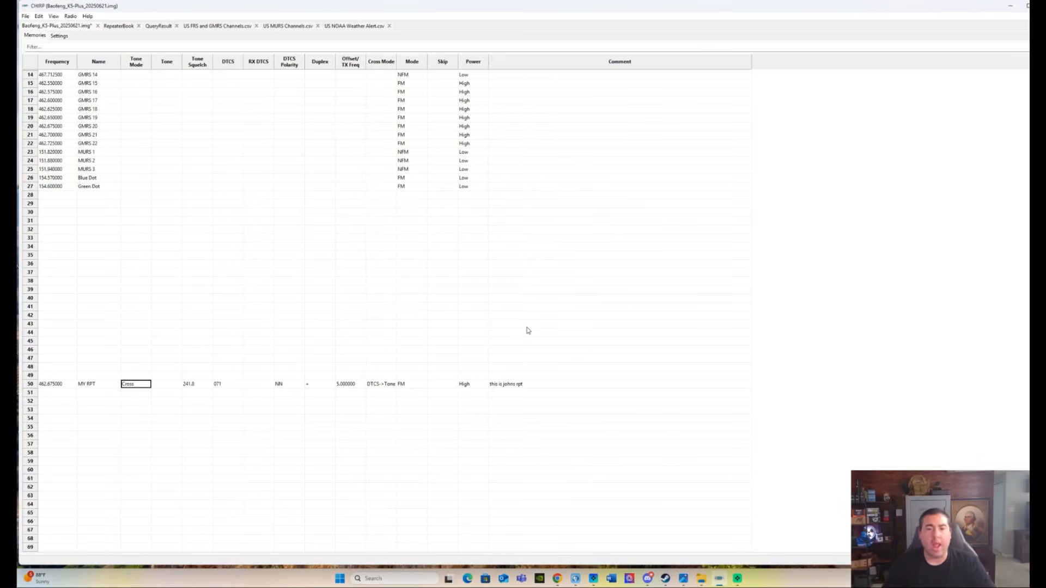
left_click(143, 384)
left_click(138, 418)
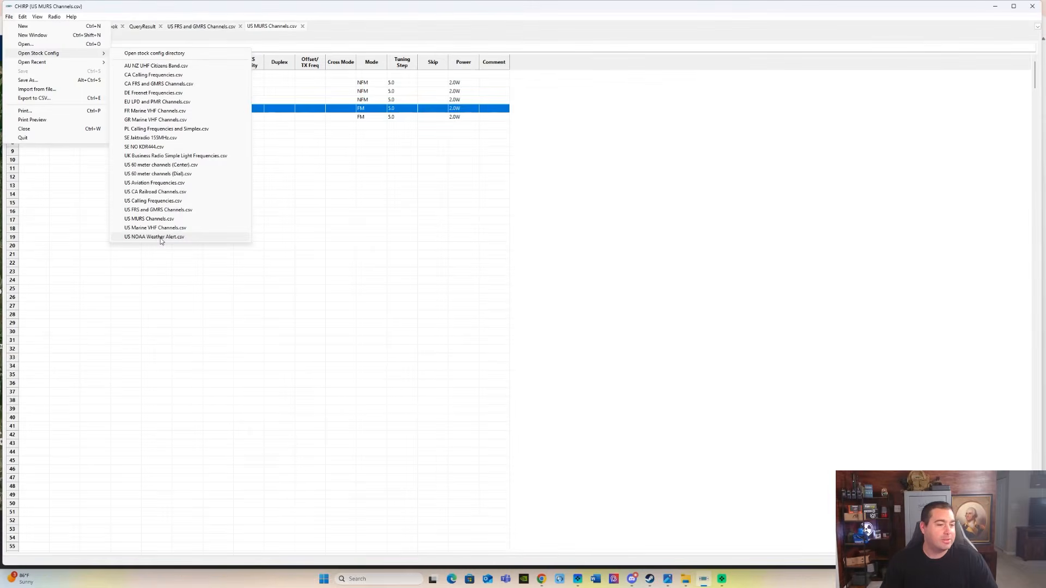
- Open the stock configuration US NOAA Weather Alert.csv
left_click(155, 237)
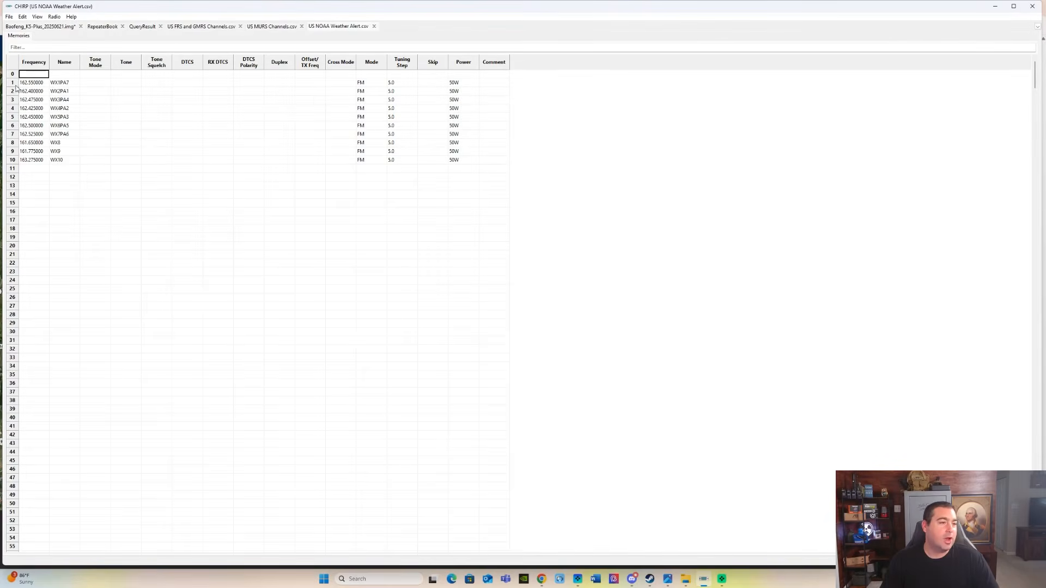
left_click(10, 17)
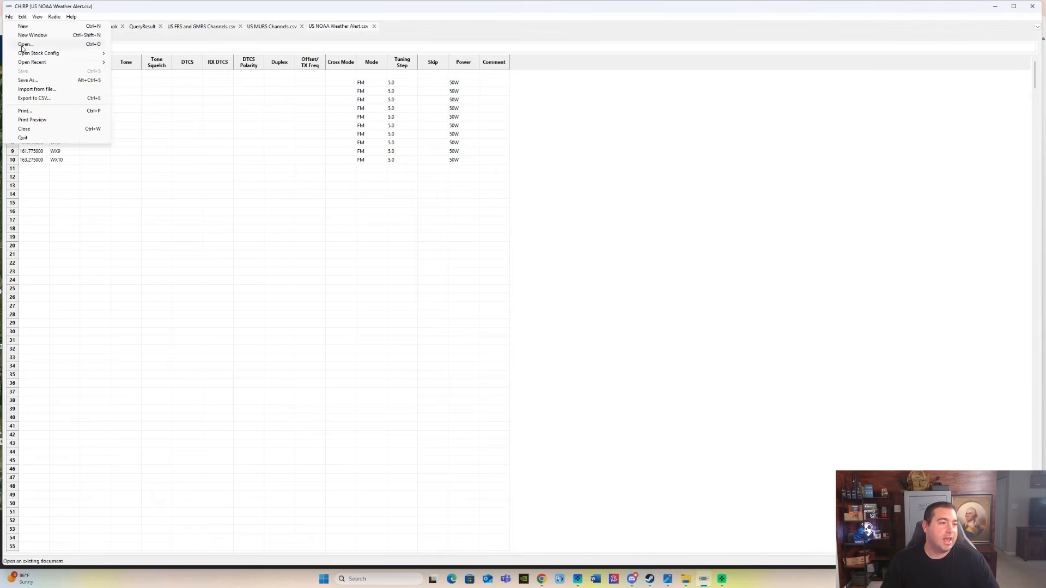
mouse_move(40, 53)
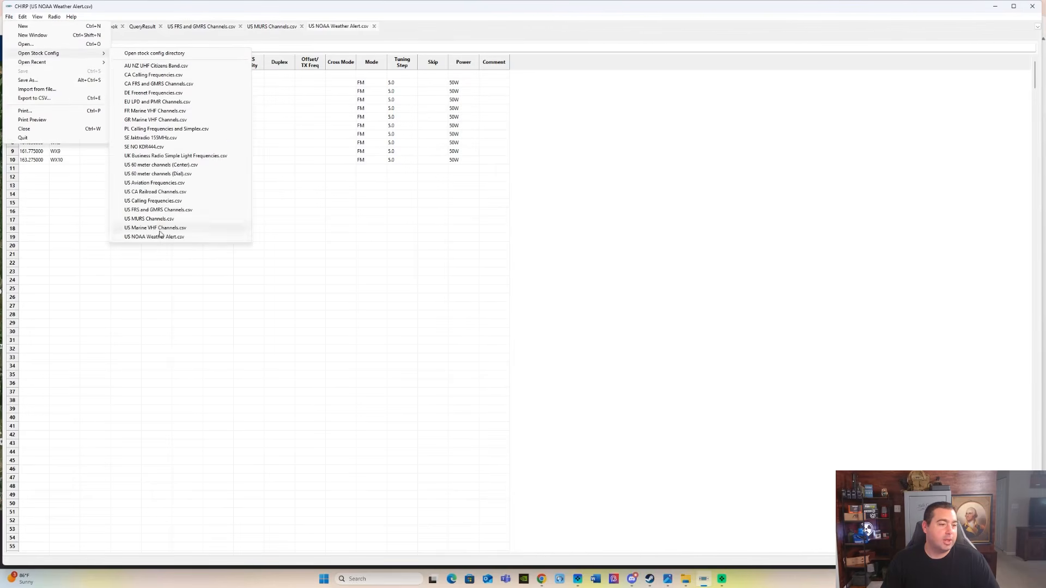
left_click(333, 25)
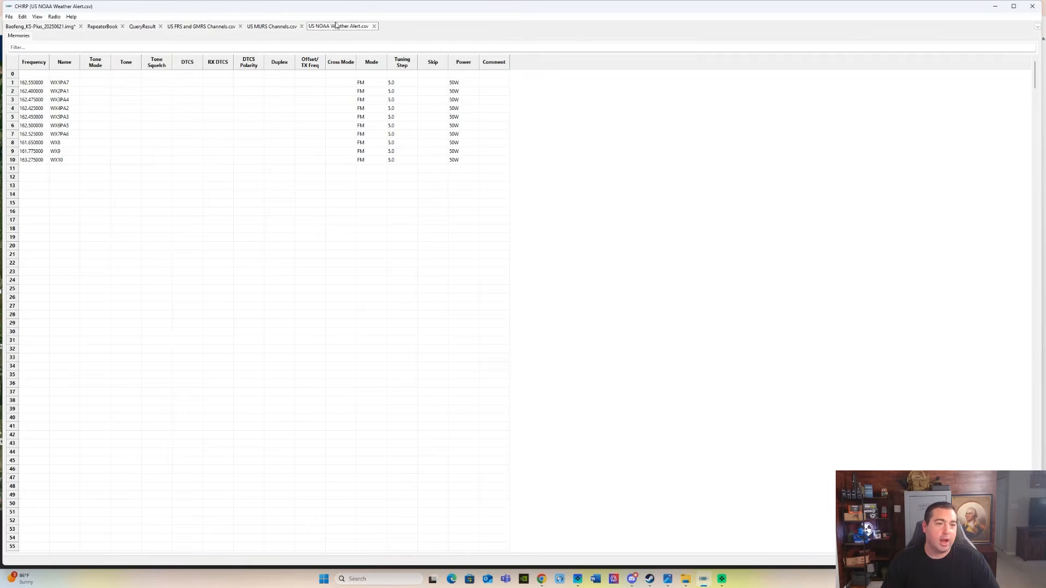
- Copy the weather channels, WX1PA7 through WX10, into the Baofeng K5-Plus image, starting at row 145
left_click(13, 83)
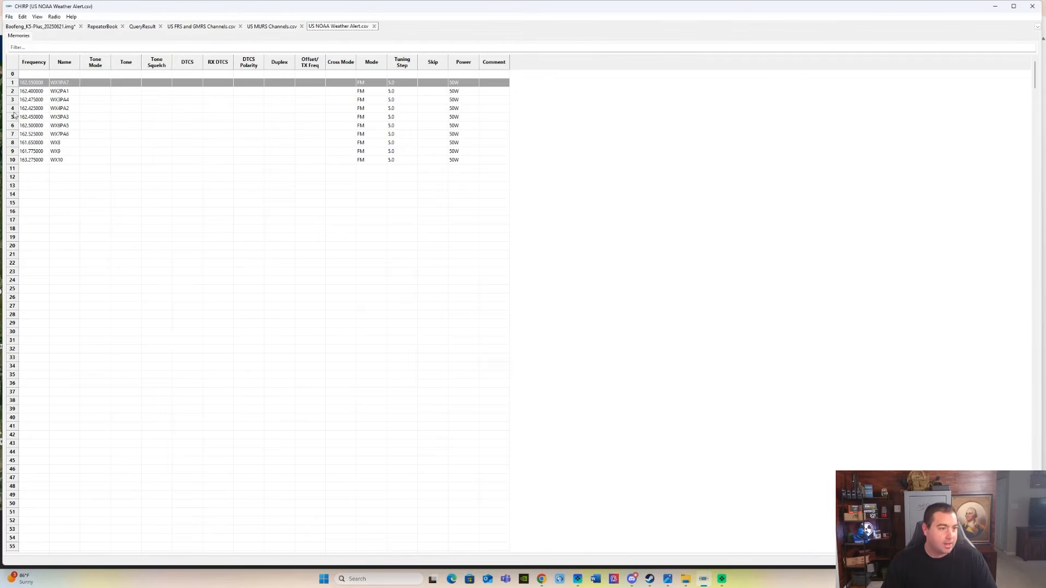
left_click(13, 160, "shift")
right_click(34, 150)
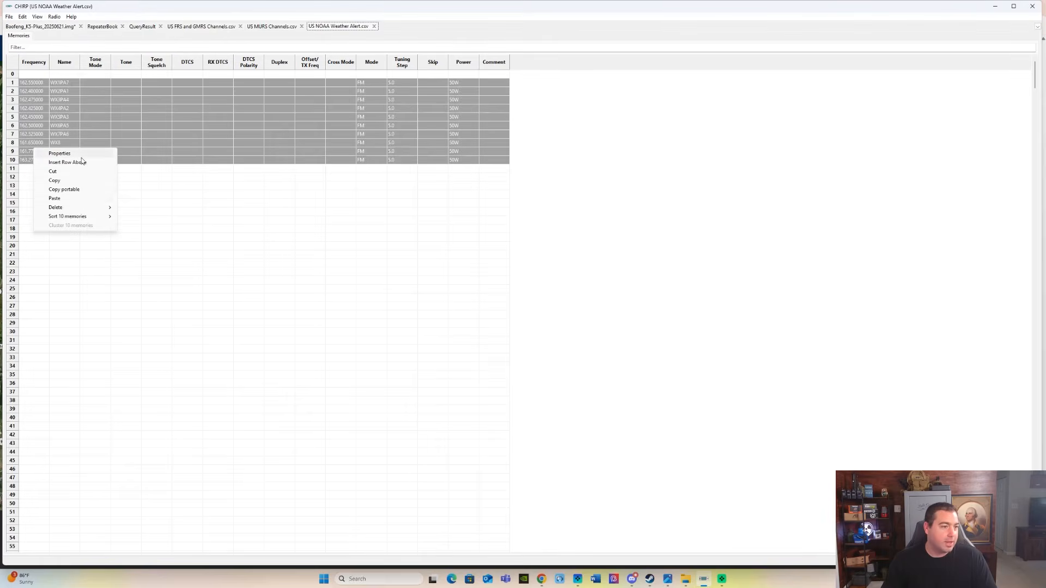
left_click(73, 179)
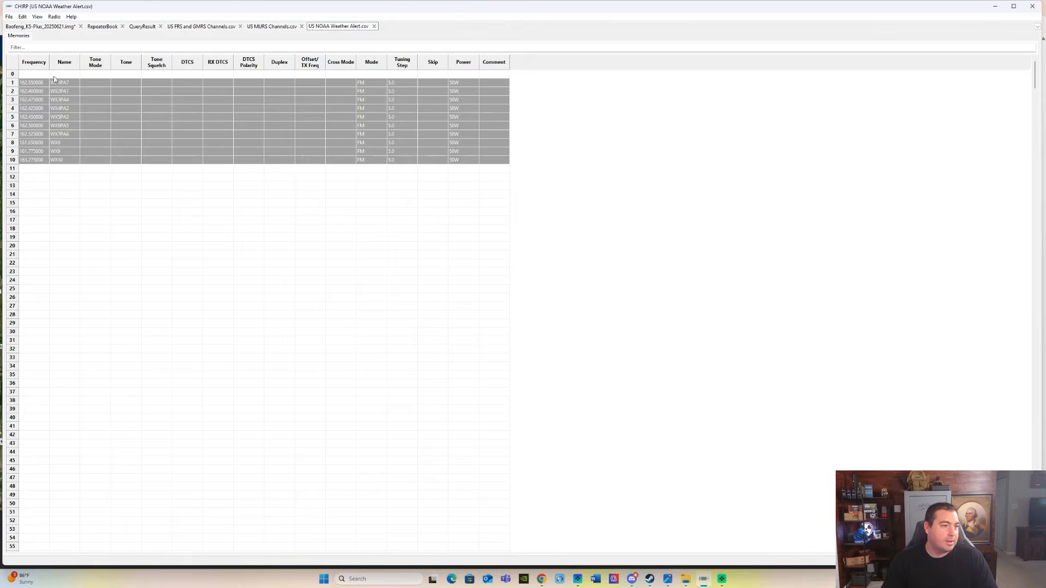
left_click(43, 27)
scroll(129, 322, "down", 6)
scroll(129, 322, "down", 20)
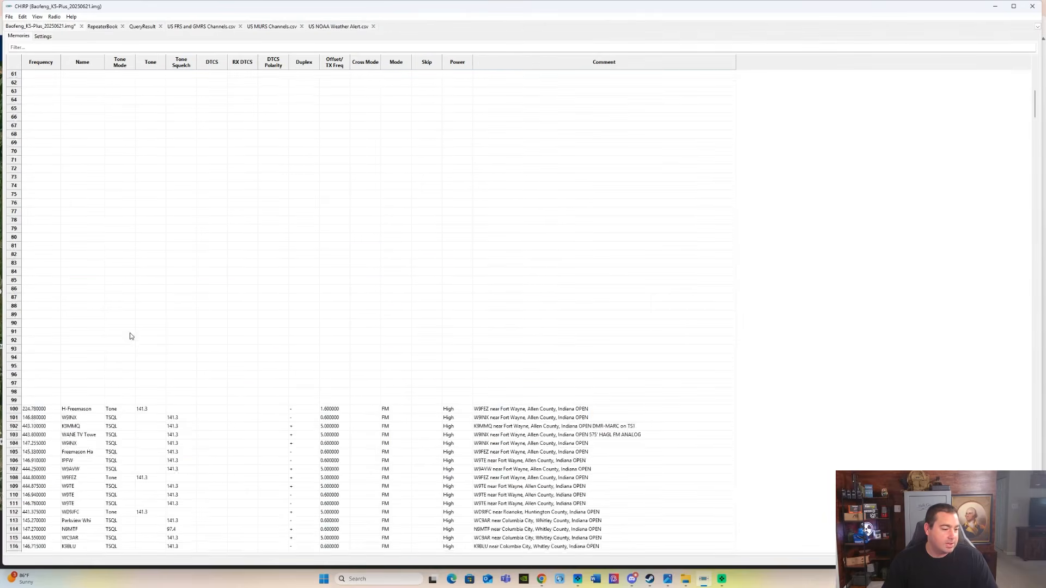
scroll(130, 338, "down", 3)
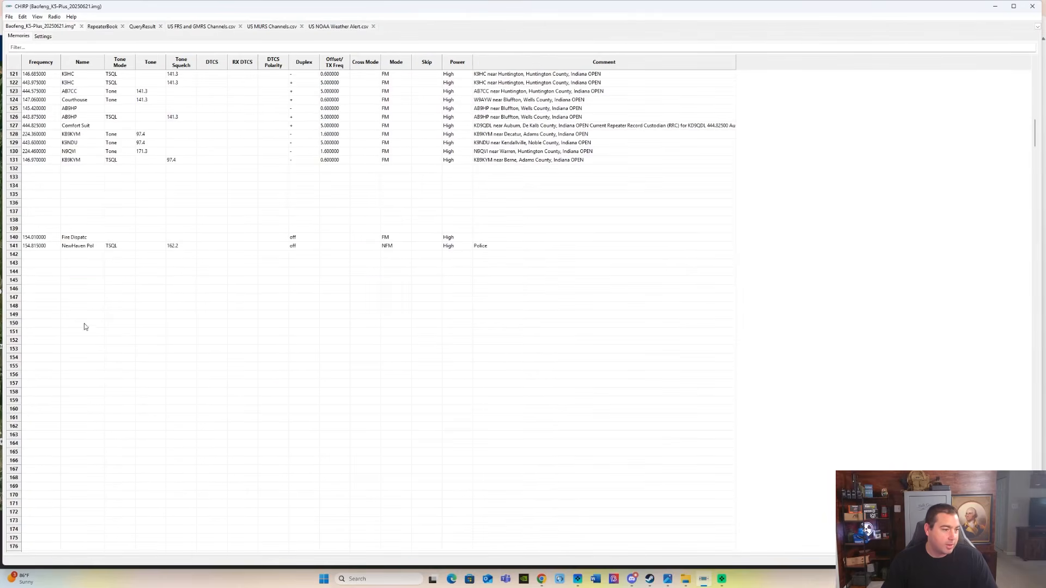
right_click(19, 280)
left_click(38, 330)
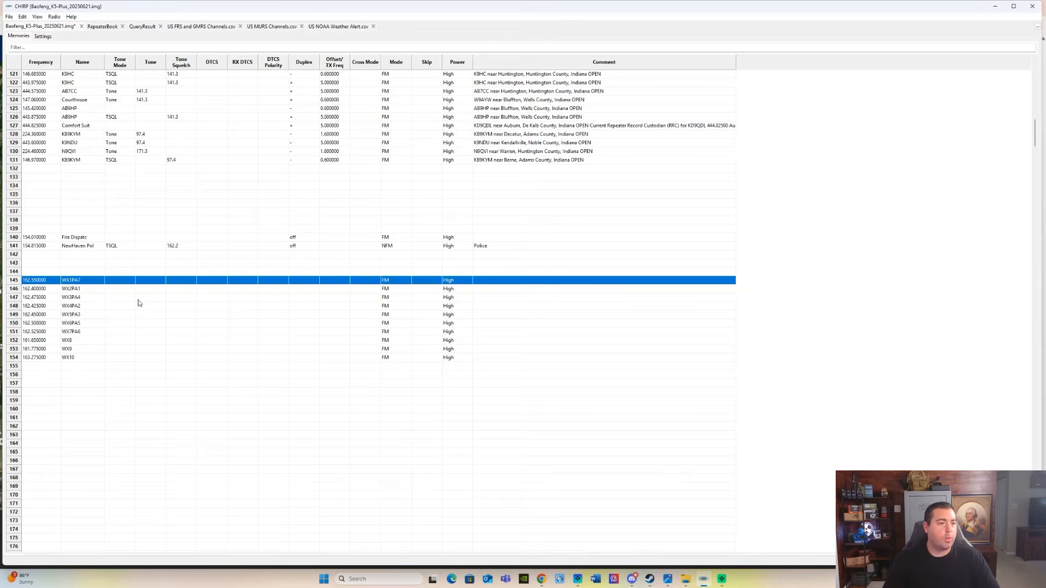
- Set Skip to S for the weather channels WX1PA7, WX2PA1 and WX3PA4 in rows 145 to 147
left_click(434, 297)
key("Up")
key("Up")
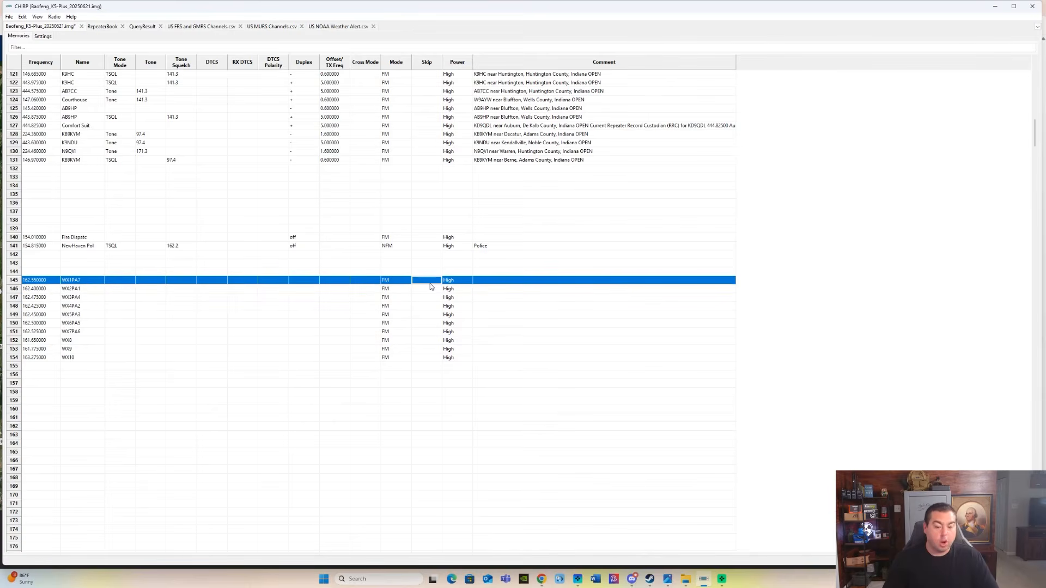
left_click(435, 281)
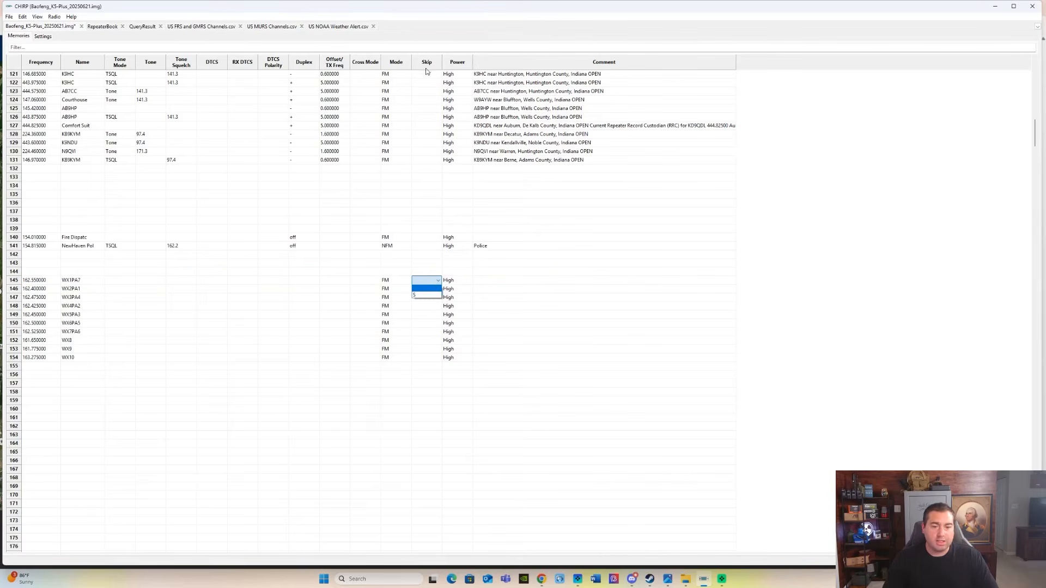
left_click(428, 295)
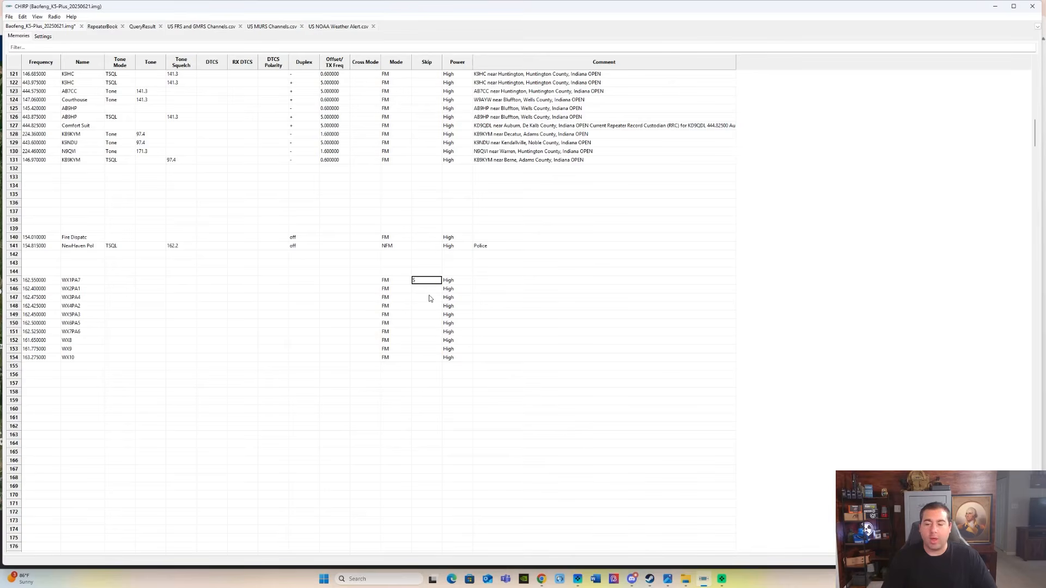
left_click(427, 289)
left_click(426, 288)
left_click(426, 303)
left_click(426, 297)
left_click(426, 296)
left_click(430, 311)
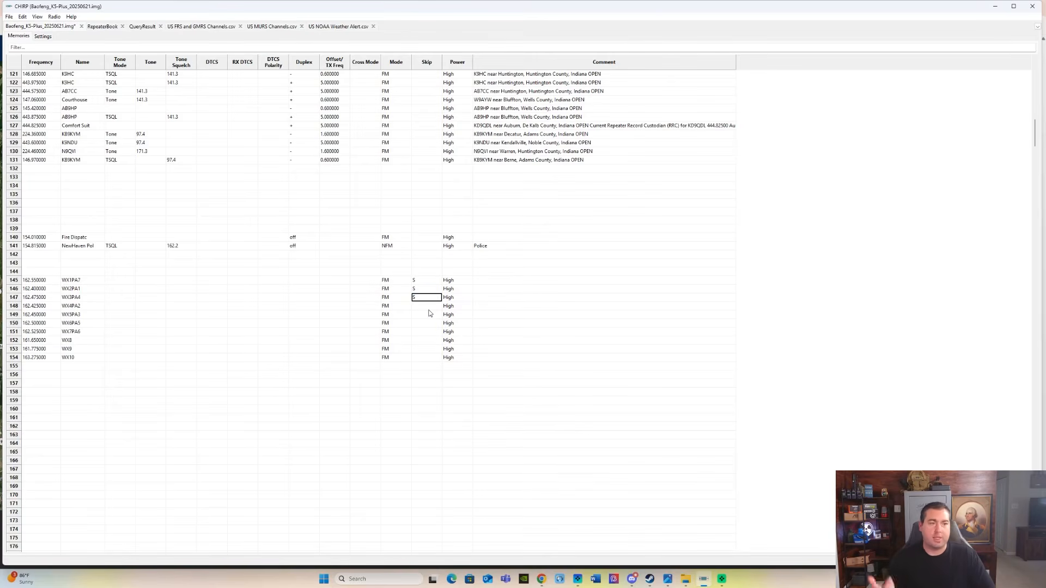
scroll(430, 314, "up", 11)
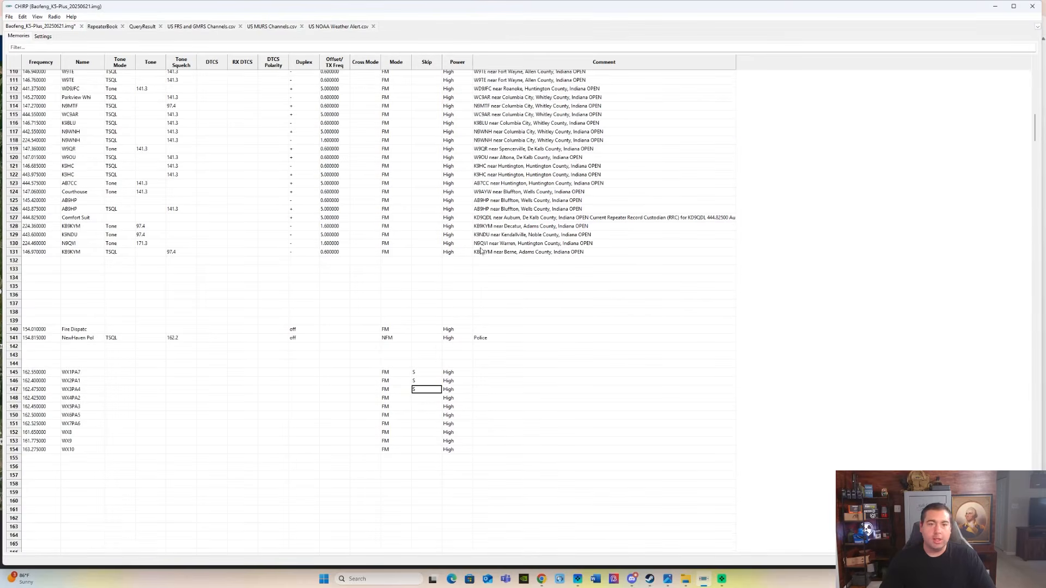
scroll(134, 230, "up", 20)
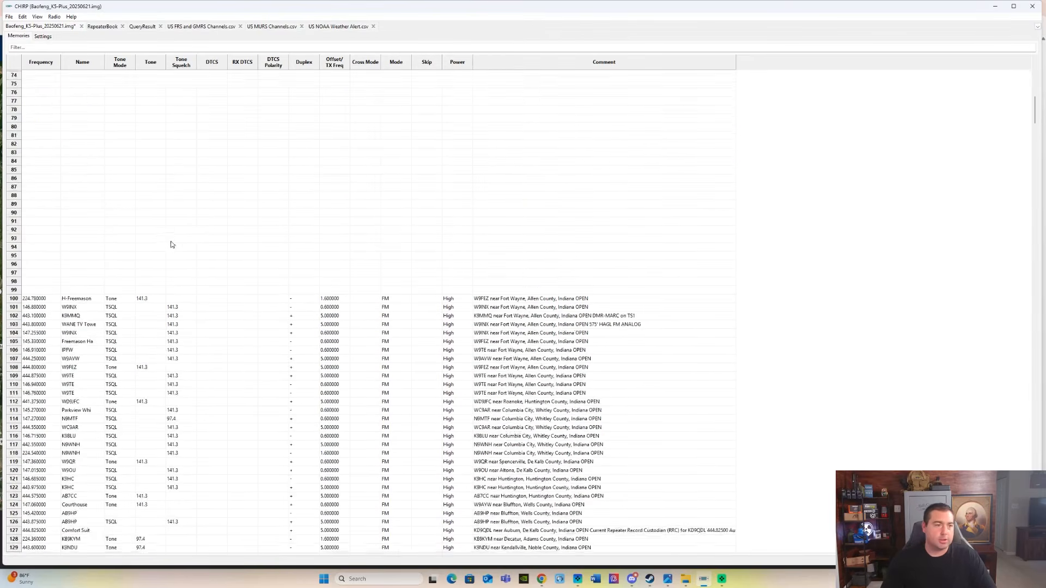
scroll(200, 276, "down", 20)
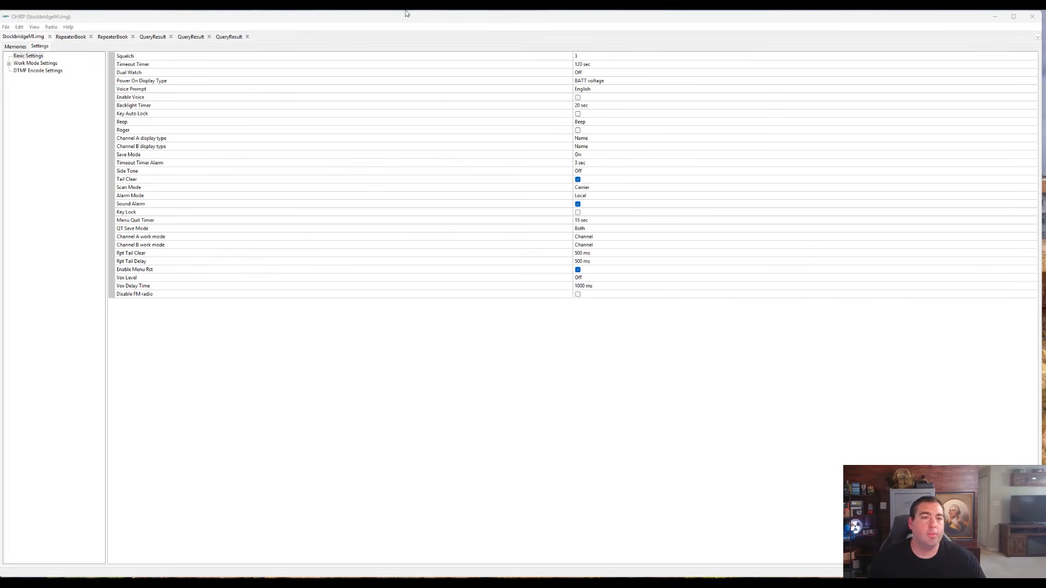
- Review the Squelch setting and select BATT voltage as the Power On Display Type in the basic settings
left_click(582, 57)
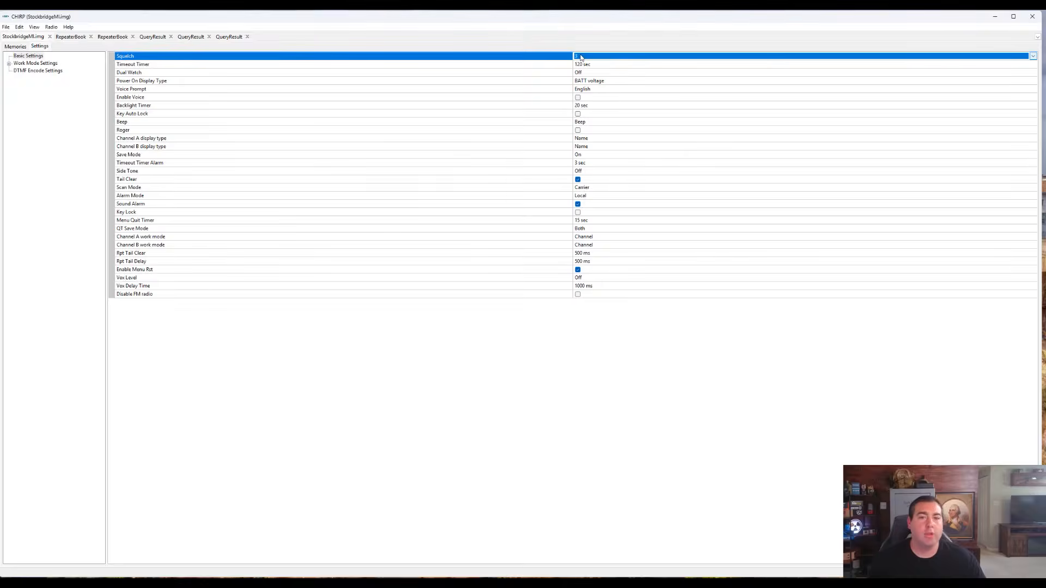
left_click(583, 88)
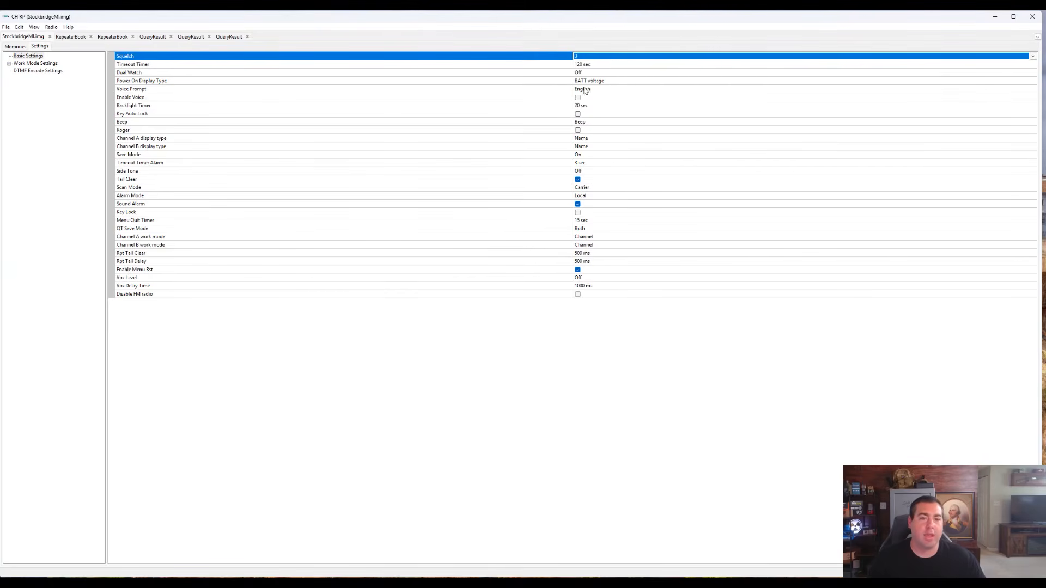
left_click(618, 80)
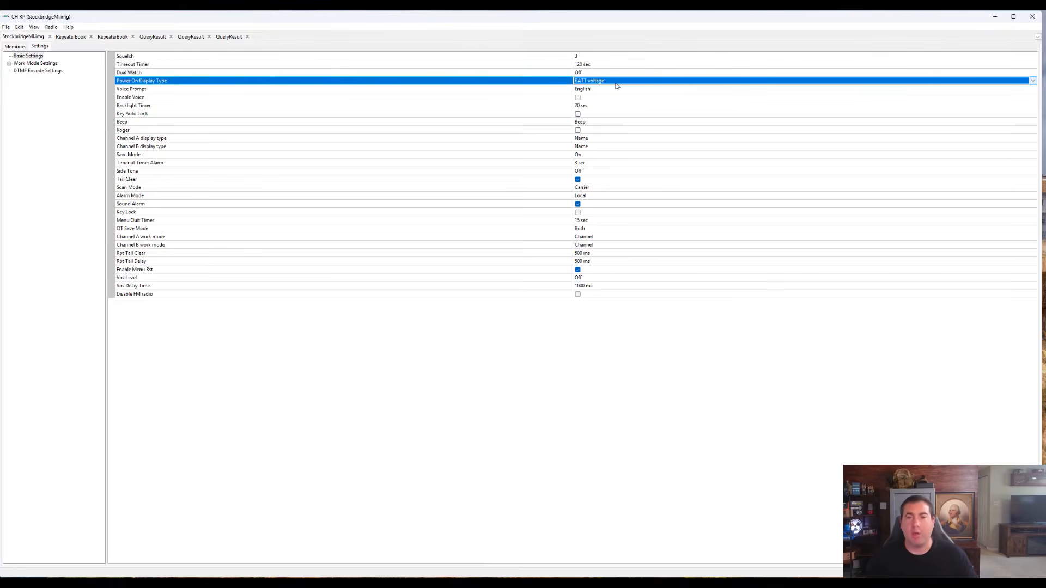
left_click(620, 80)
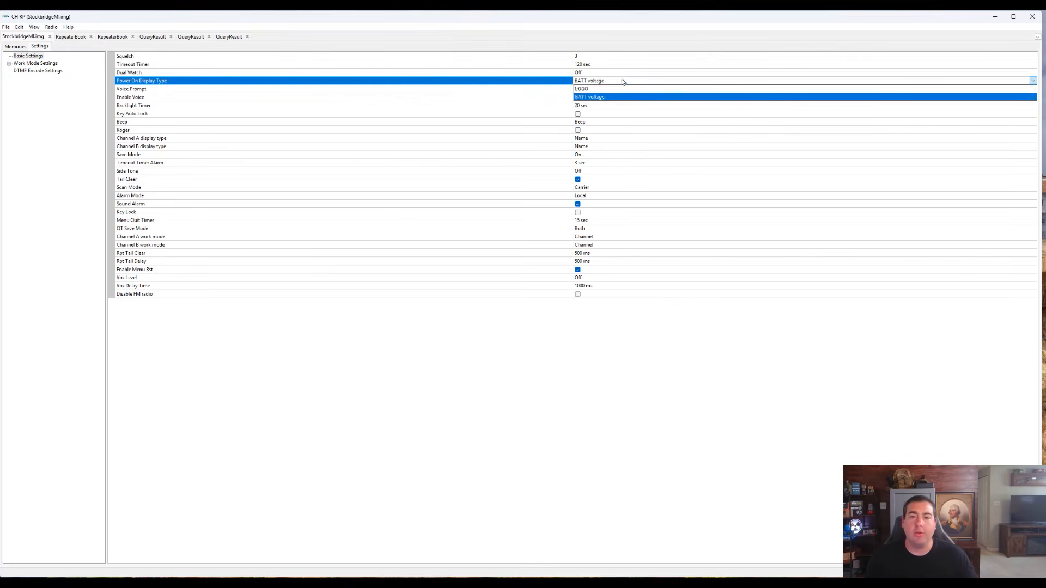
left_click(591, 97)
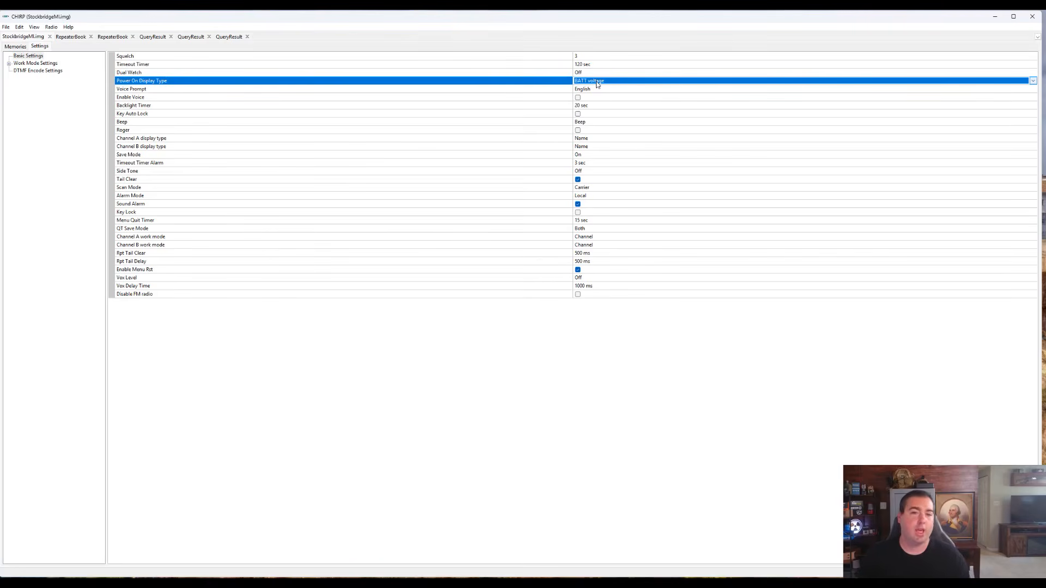
- Toggle the Enable Voice option while reviewing the Voice Prompt, Backlight Timer and Beep settings
left_click(582, 91)
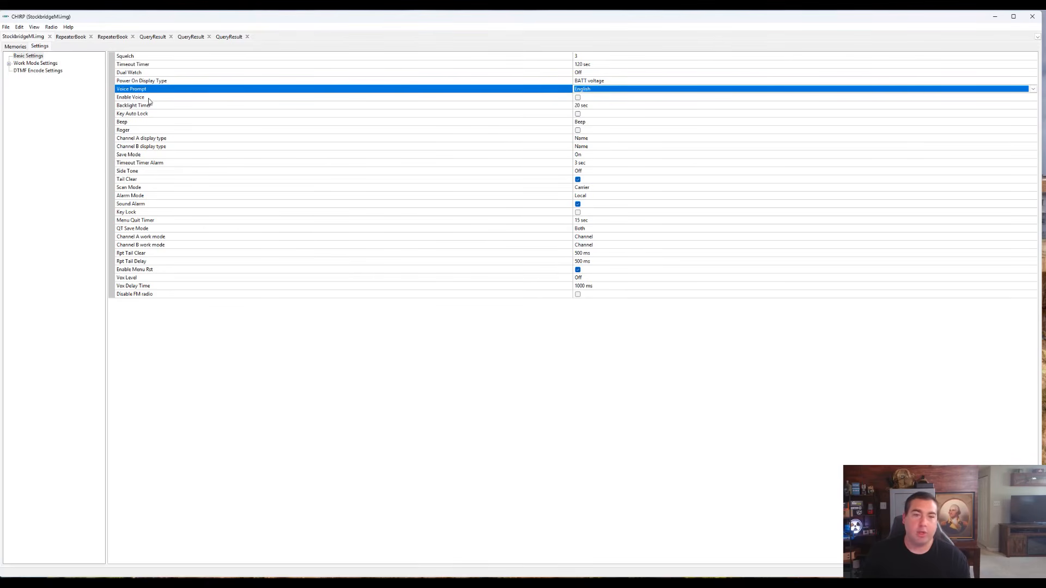
left_click(577, 98)
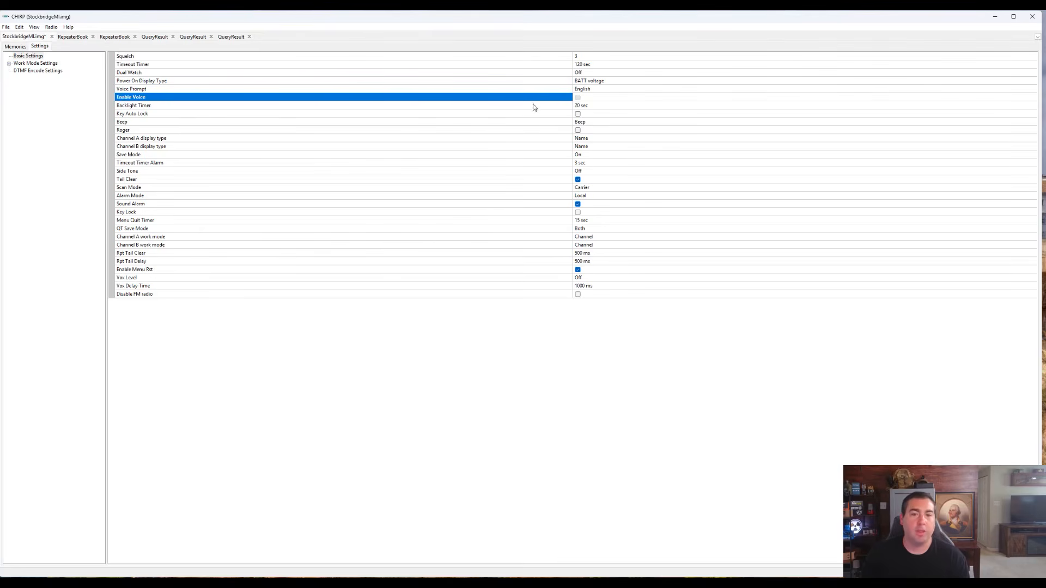
left_click(603, 108)
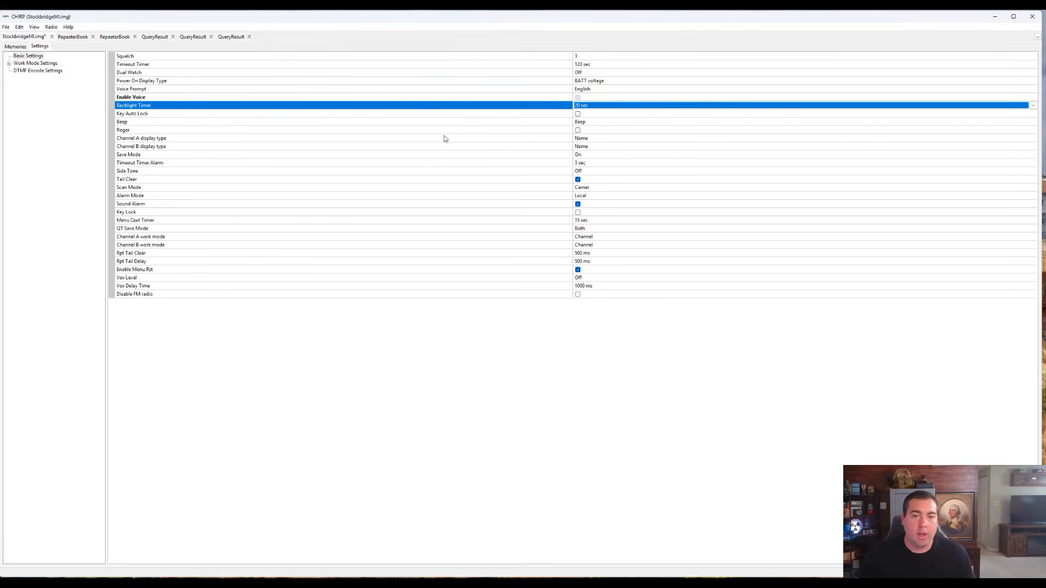
left_click(584, 123)
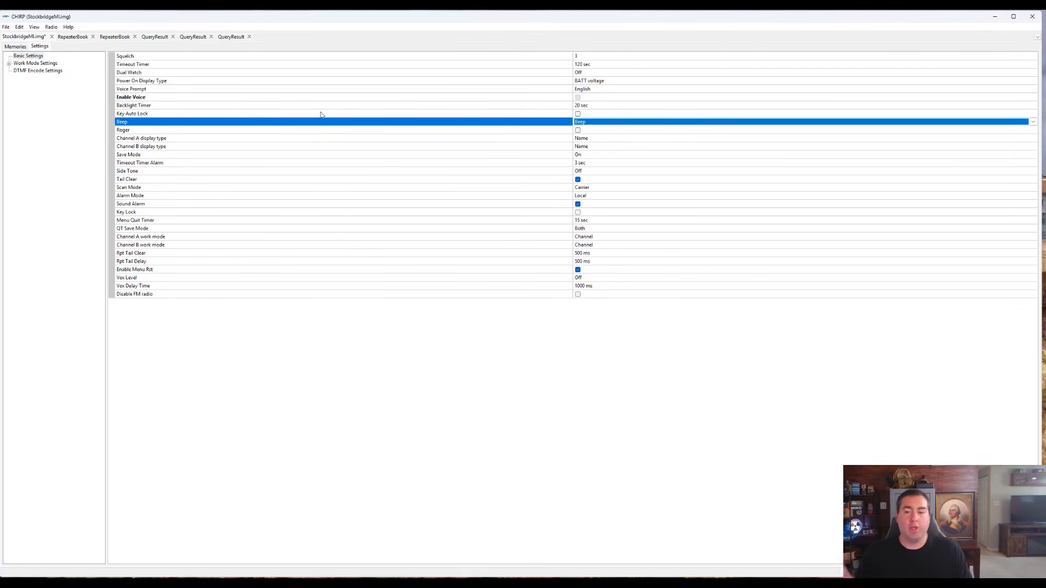
- Try Frequency and Channel Number as the Channel A display type, and return it to Name
left_click(595, 140)
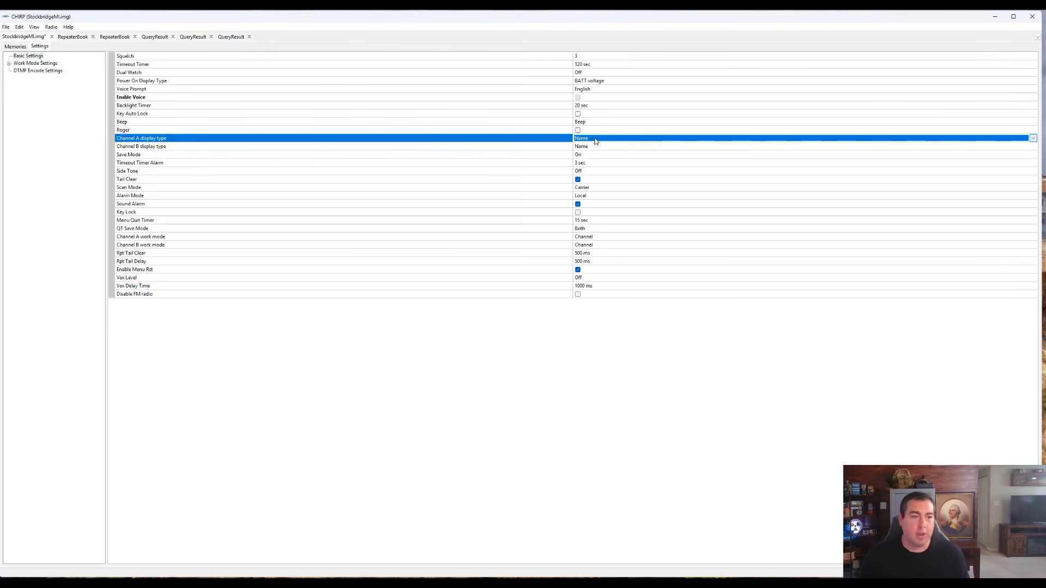
left_click(598, 140)
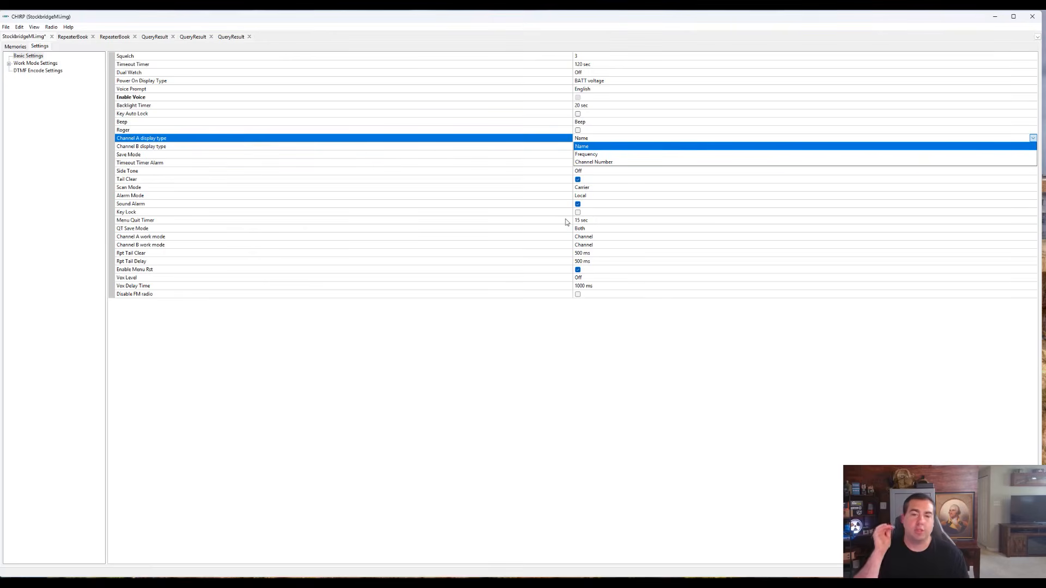
left_click(586, 148)
left_click(591, 140)
left_click(599, 155)
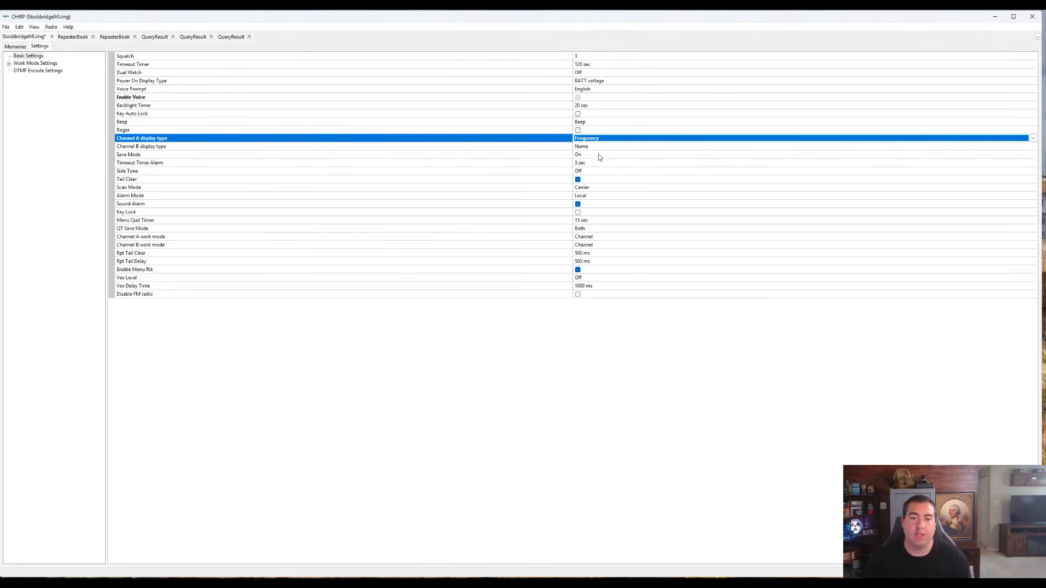
left_click(599, 140)
left_click(605, 164)
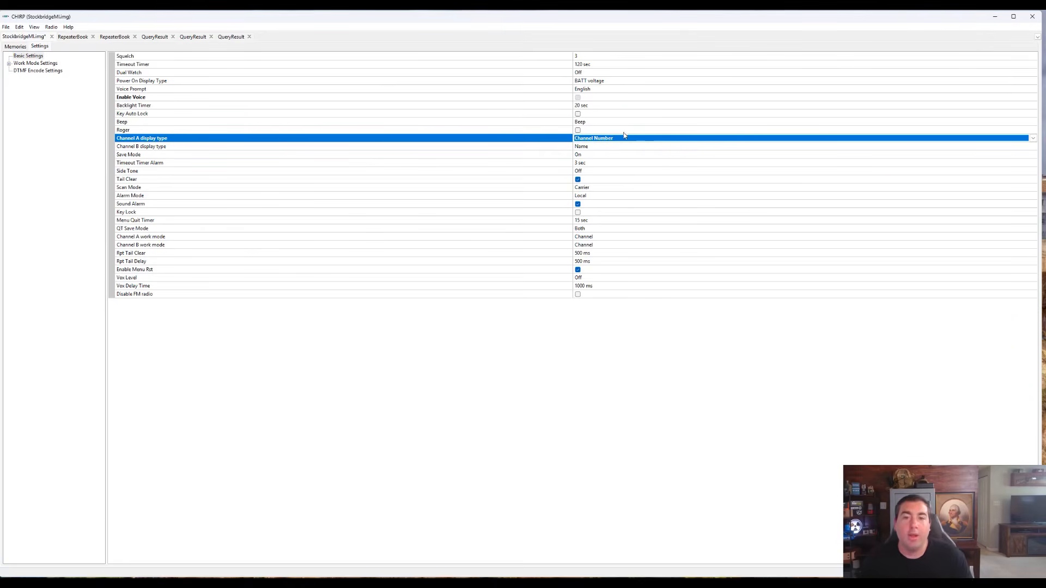
left_click(624, 137)
left_click(625, 151)
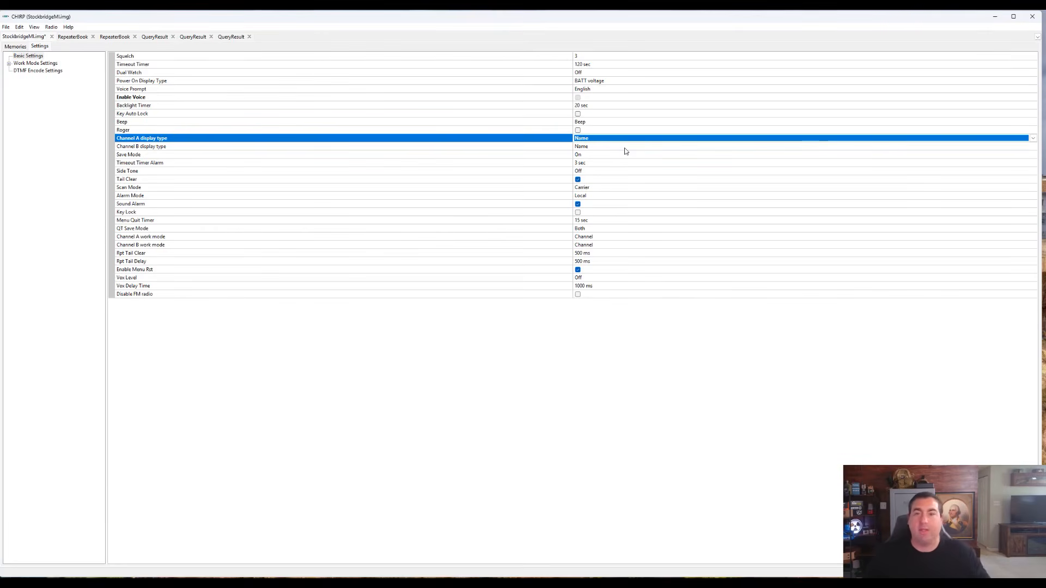
- Review the Timeout Timer Alarm, Scan Mode, Alarm Mode, Vox Level, Save Mode and Dual Watch settings
left_click(602, 163)
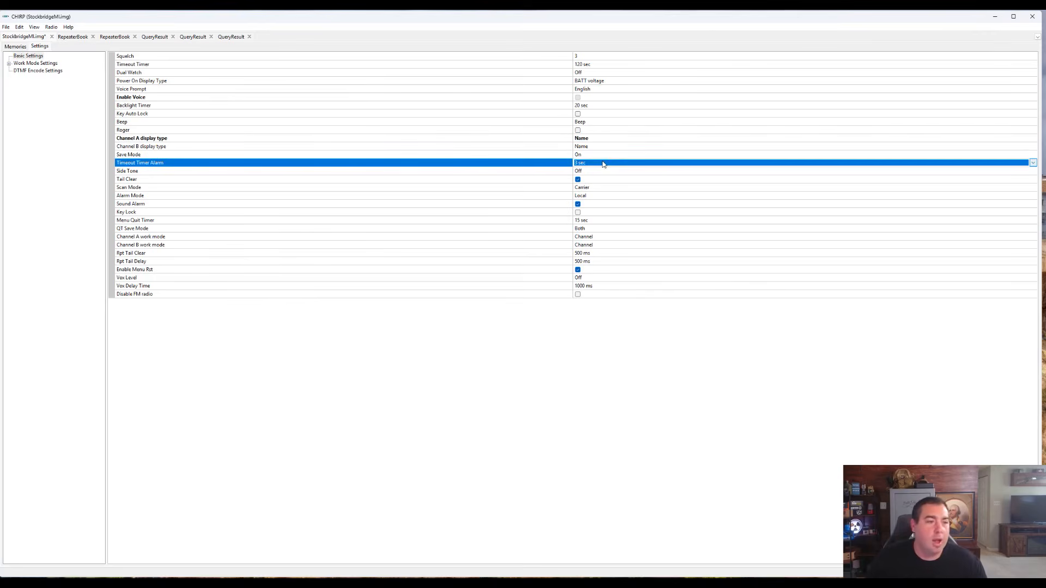
left_click(586, 189)
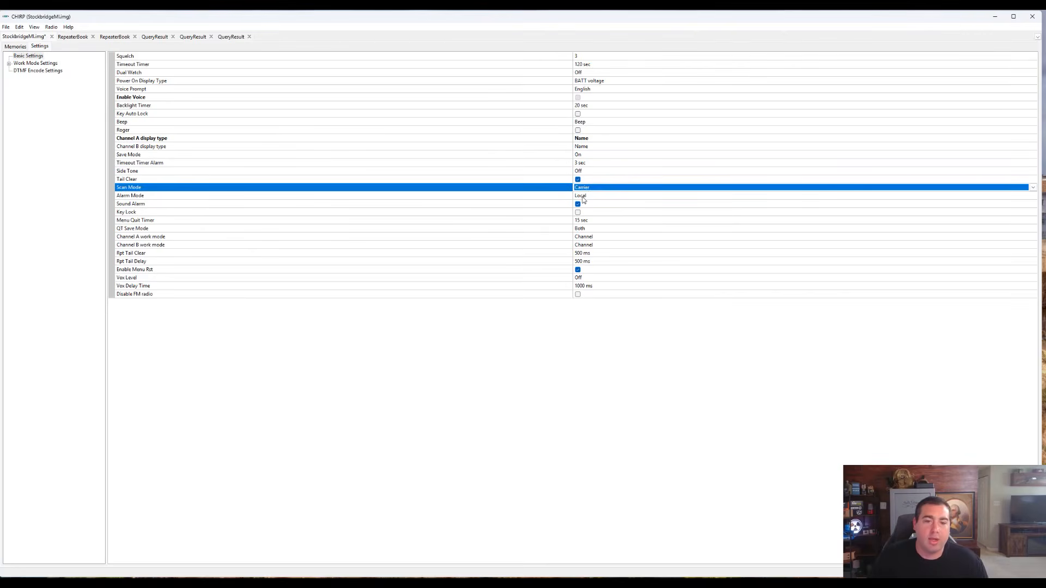
left_click(583, 197)
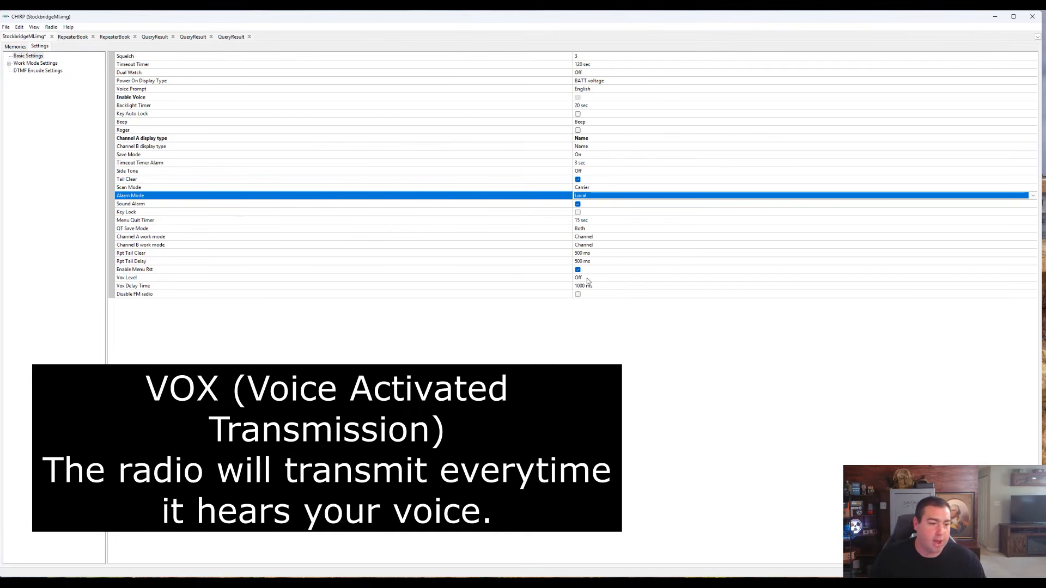
left_click(164, 279)
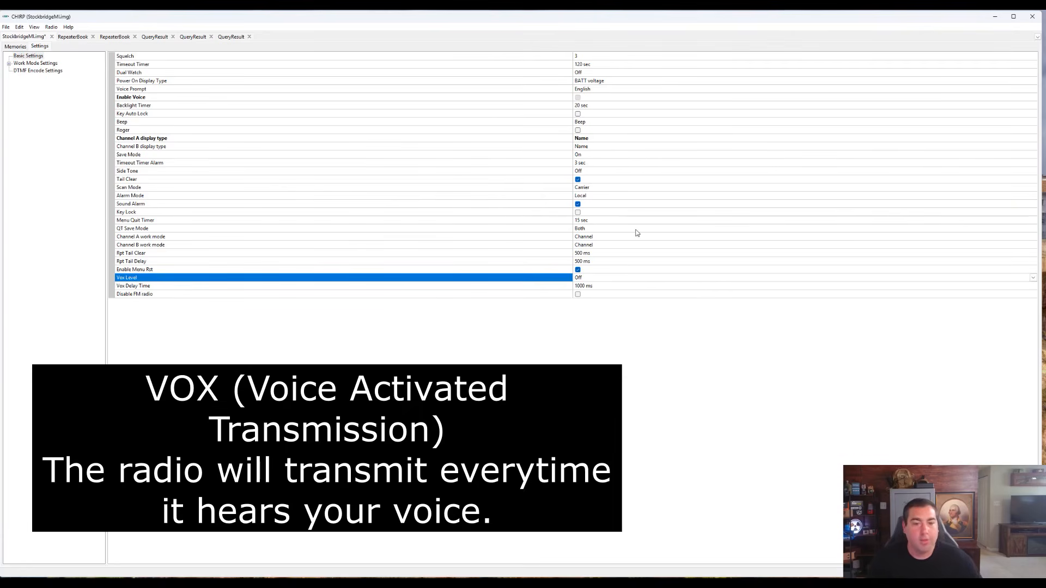
left_click(349, 155)
left_click(197, 75)
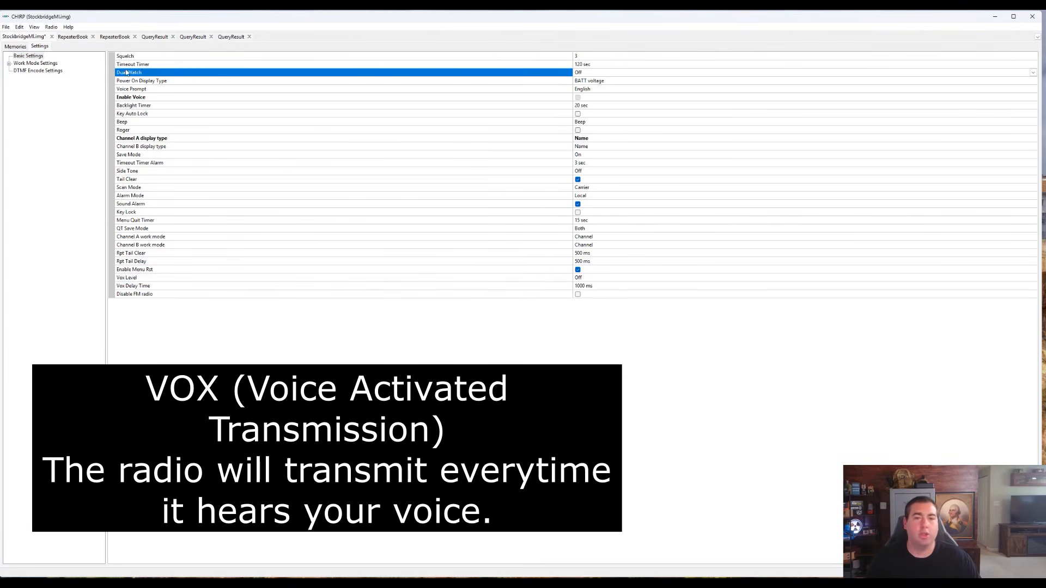
left_click(602, 75)
left_click(592, 88)
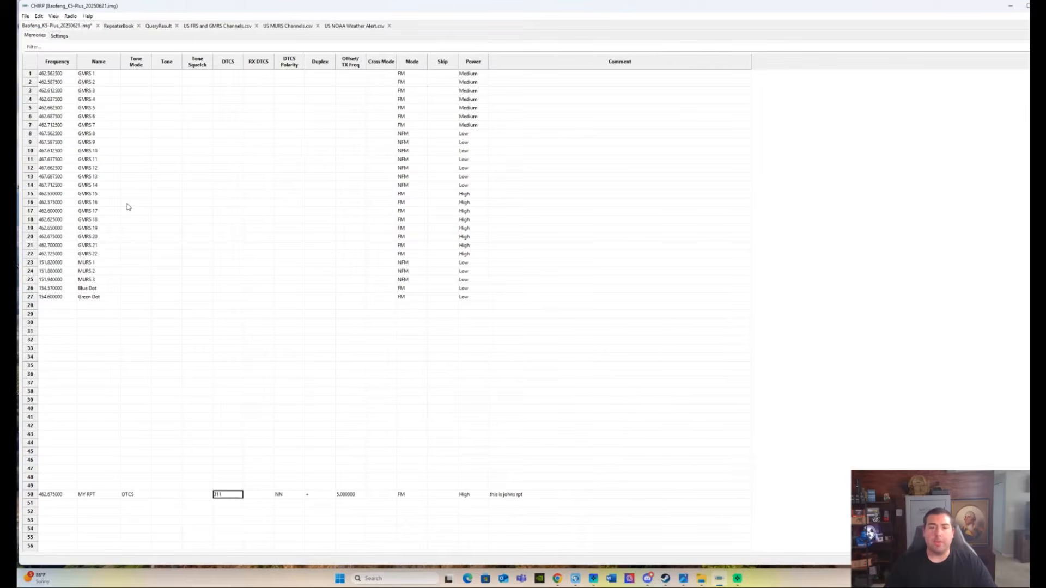
- Set Duplex to off for the weather channel WX2PA1 in row 146 of the Baofeng K5-Plus image
scroll(128, 207, "down", 12)
scroll(129, 204, "down", 16)
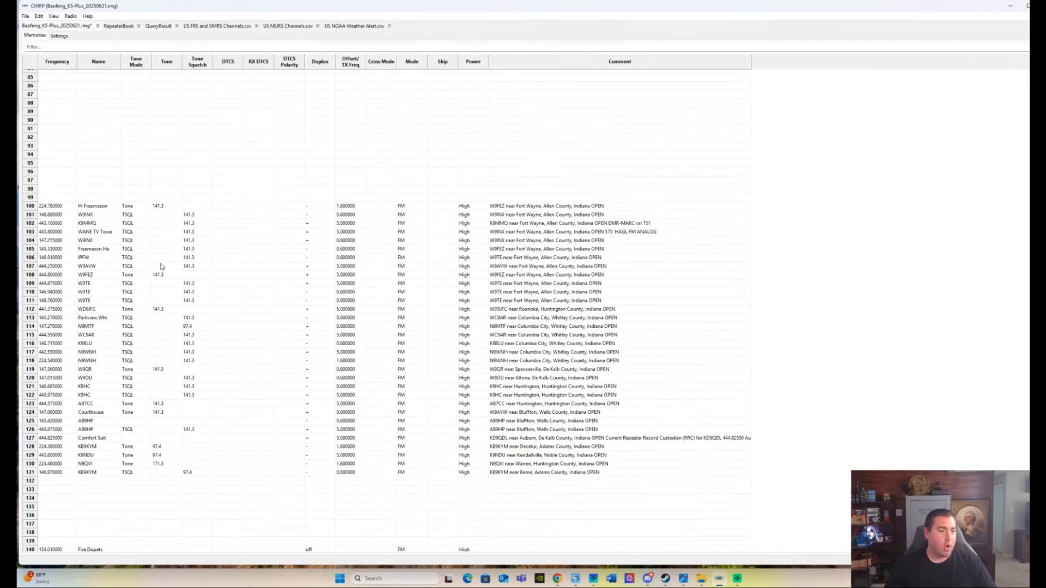
scroll(98, 299, "down", 9)
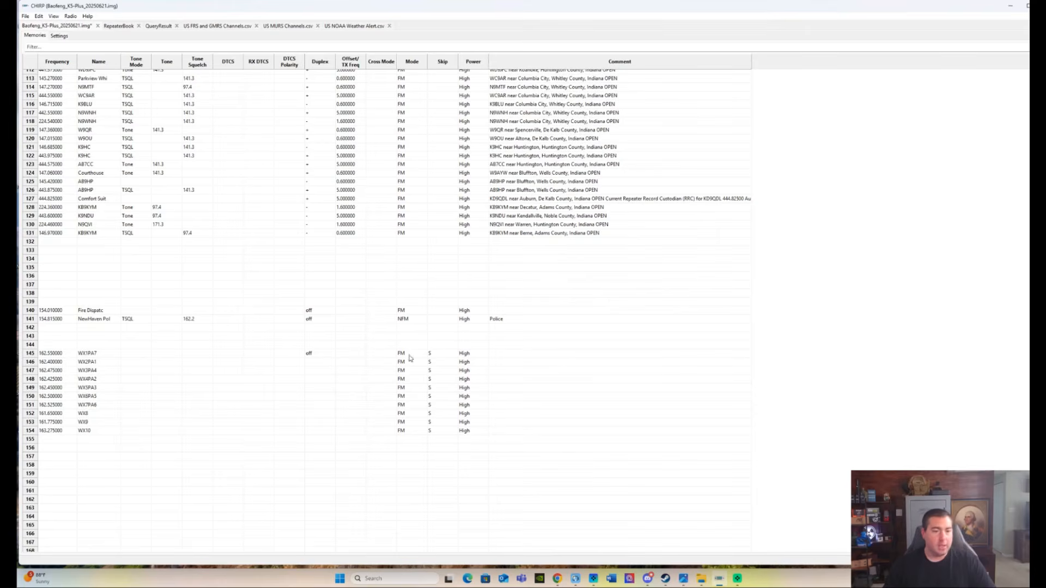
double_click(320, 363)
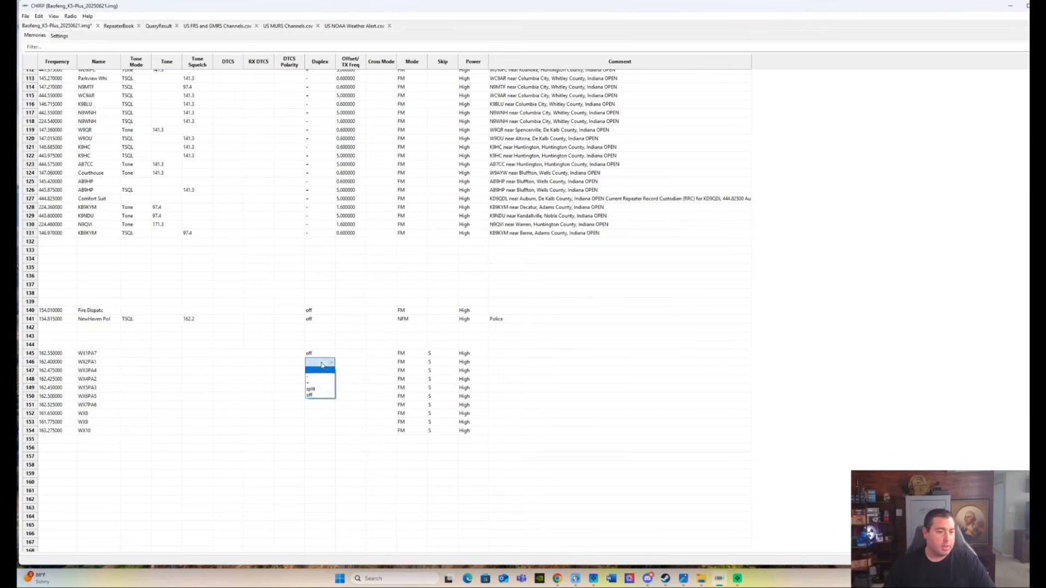
left_click(326, 394)
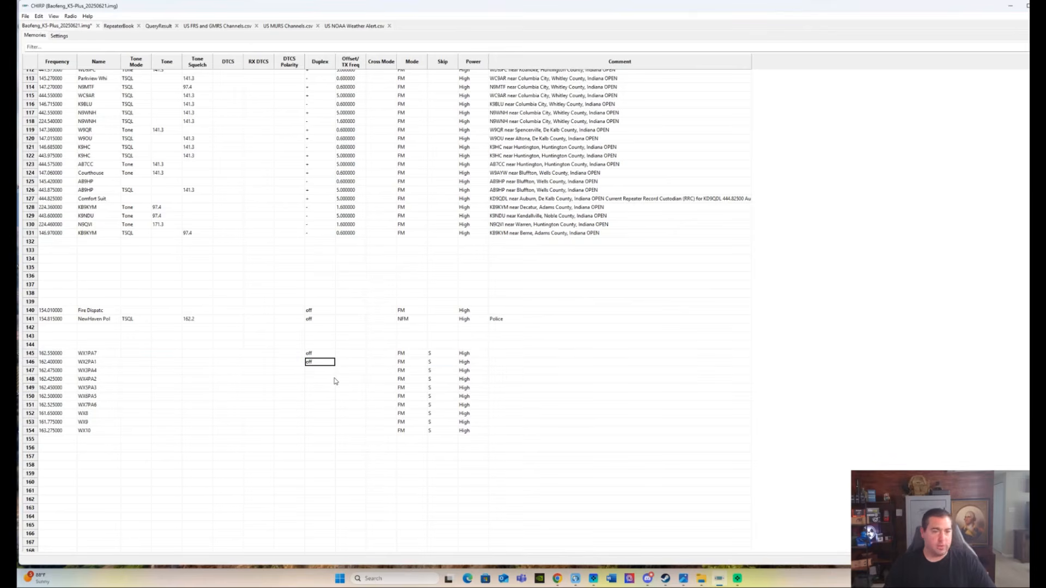
- Upload the channel image to the Baofeng K5-Plus radio through the COM4 USB serial port, retrying the transfer once
scroll(305, 359, "up", 9)
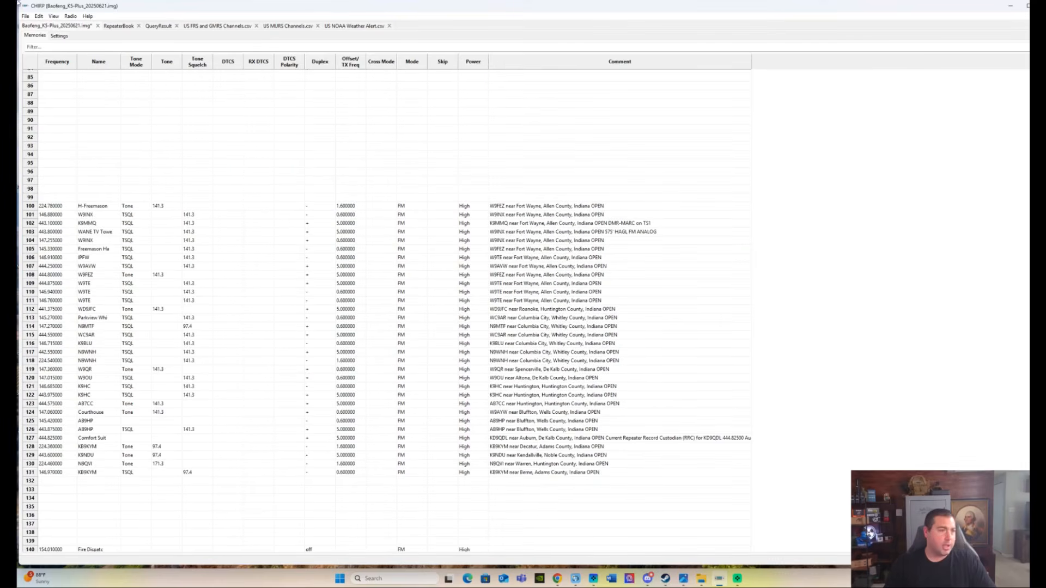
left_click(71, 16)
mouse_move(87, 15)
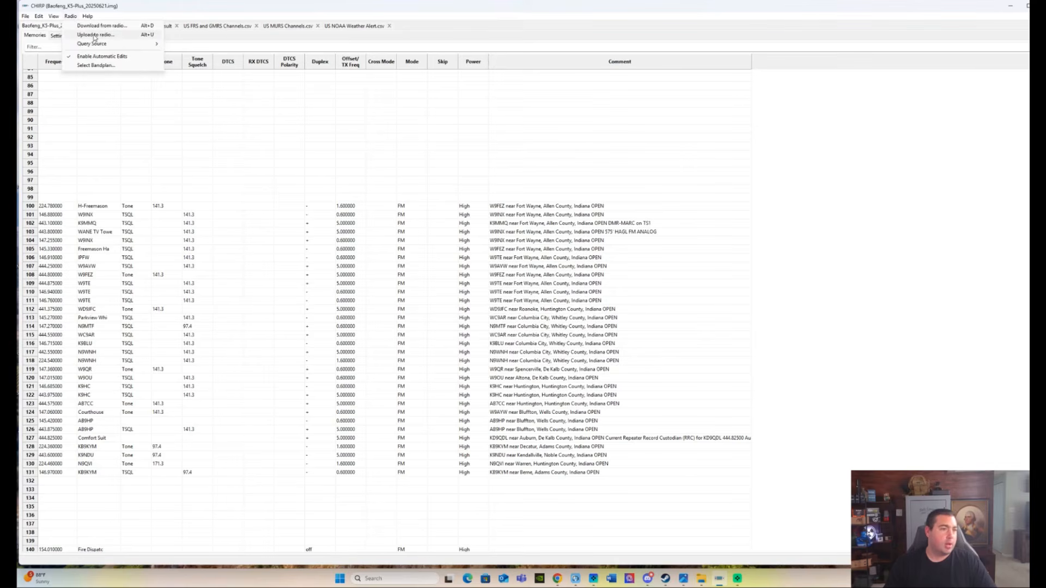
left_click(94, 36)
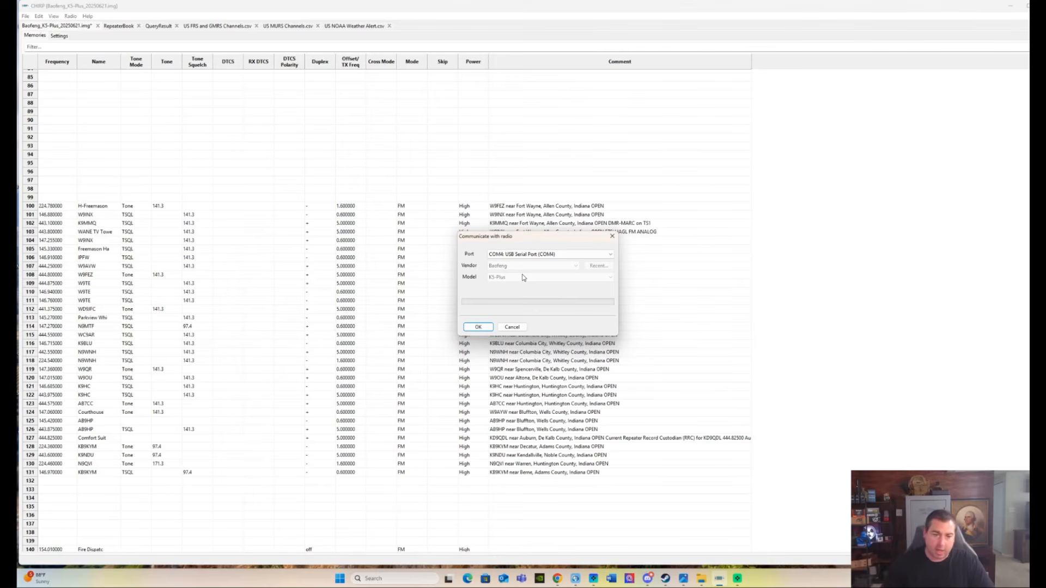
left_click(490, 329)
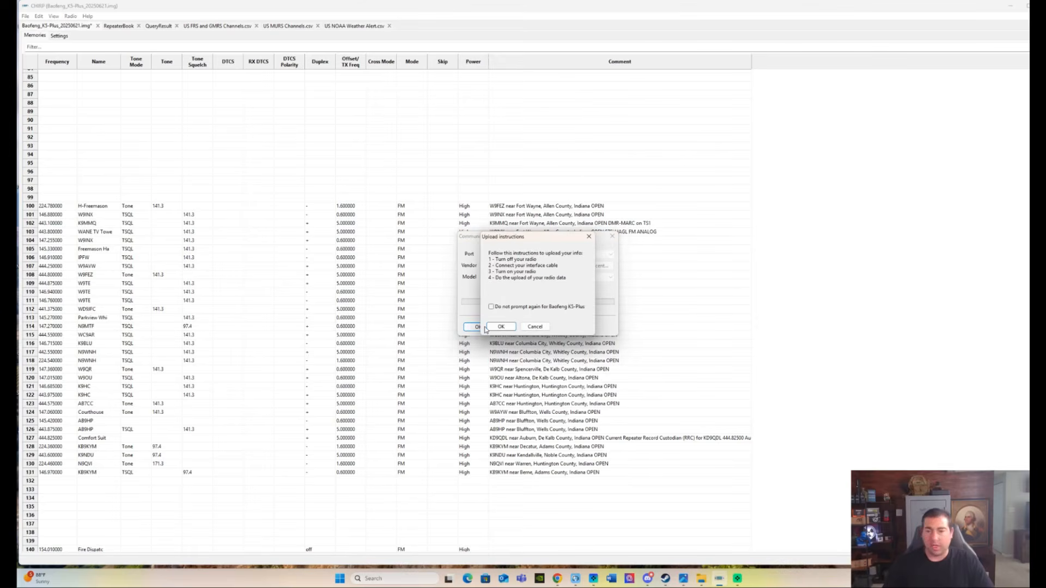
left_click(500, 327)
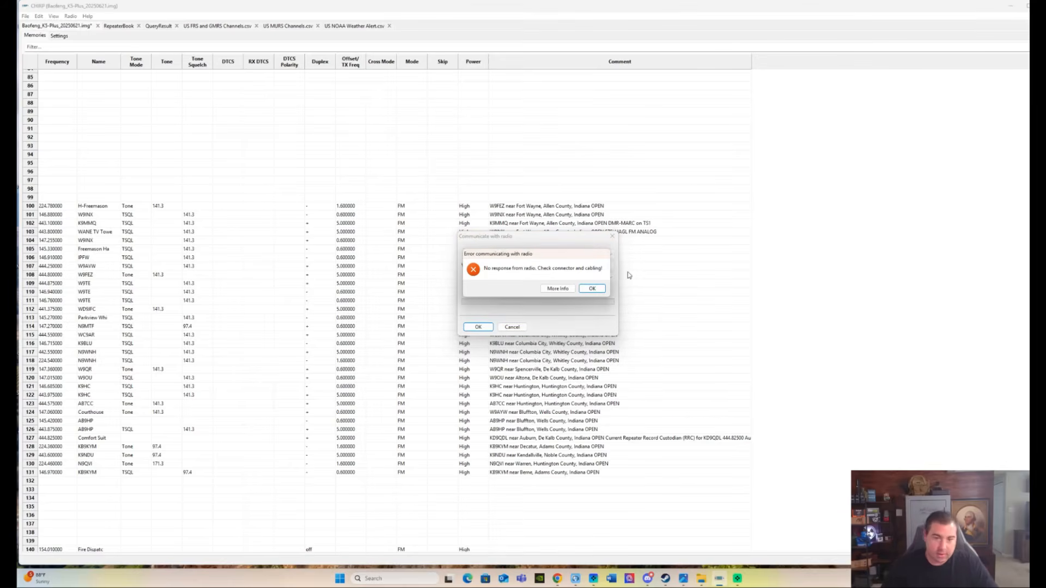
left_click(598, 289)
left_click(477, 327)
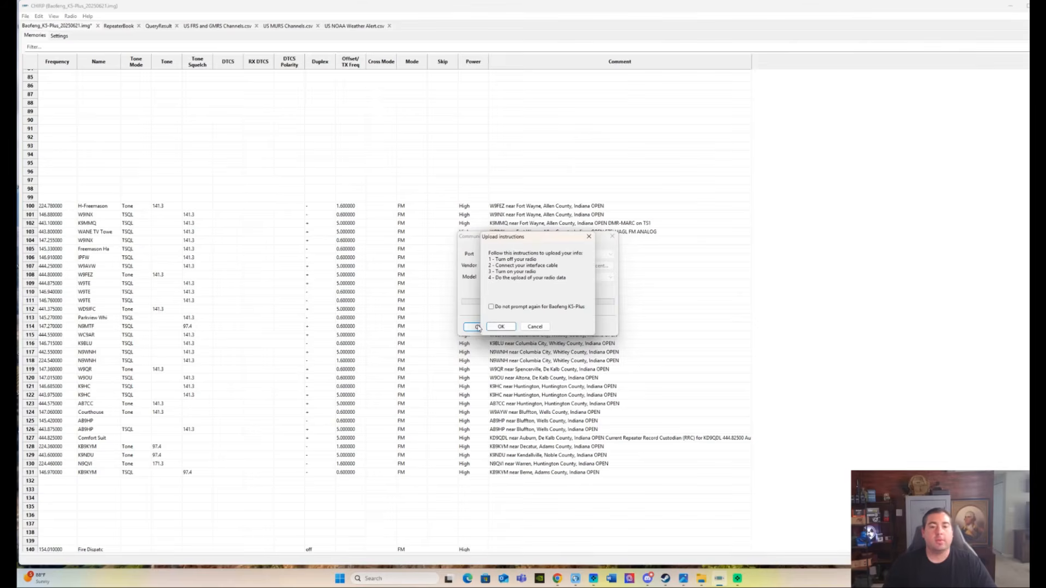
left_click(506, 327)
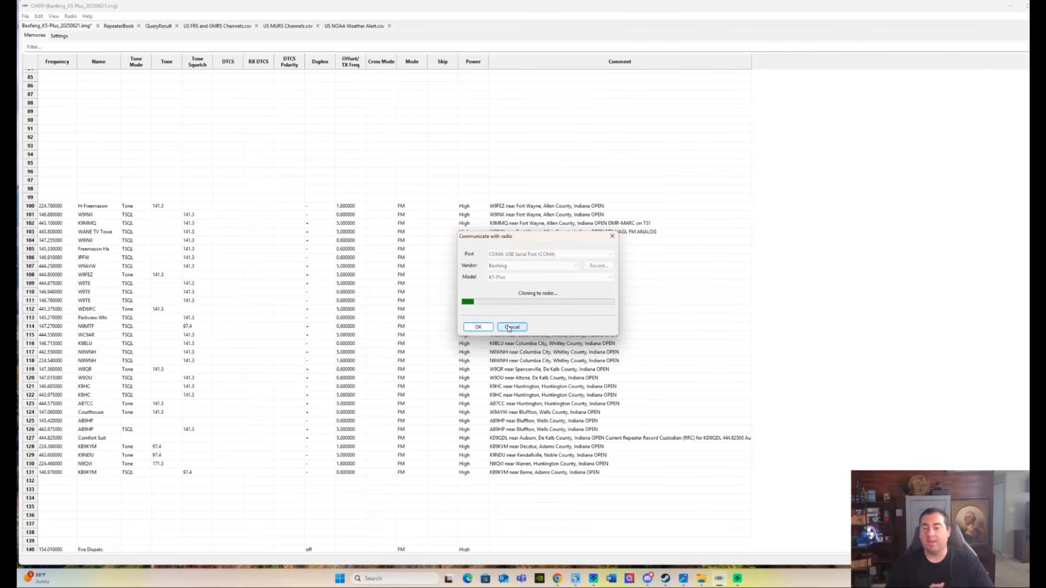